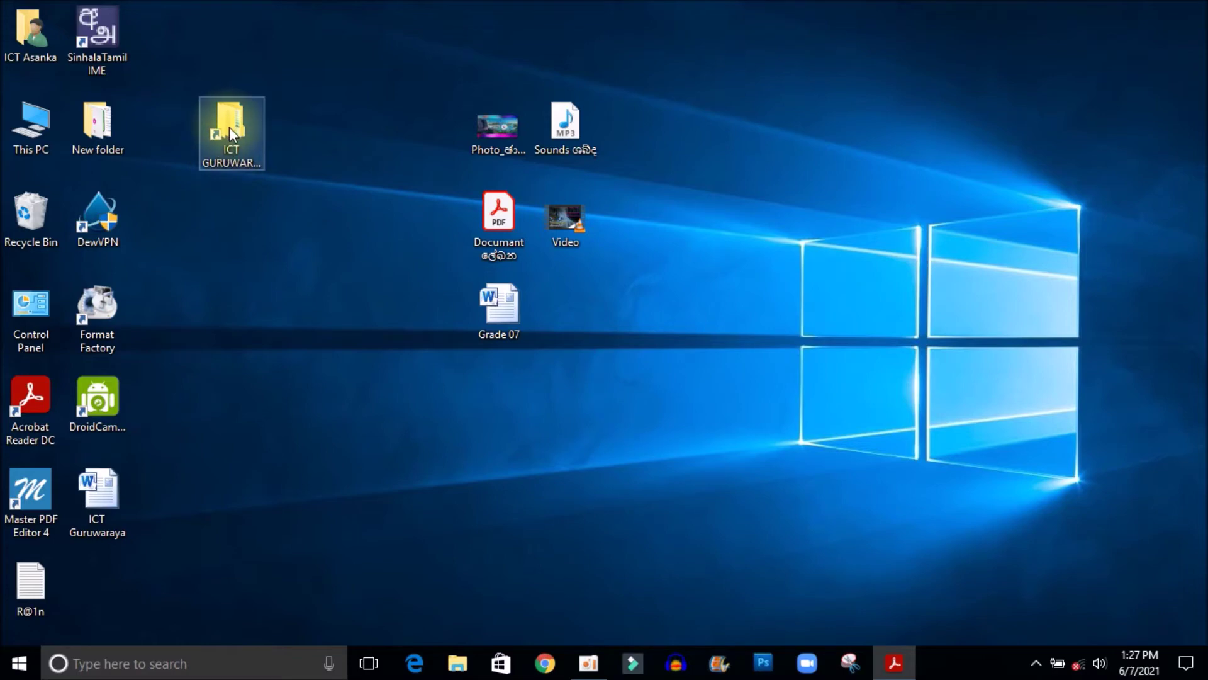
- Open the ICT GURUWARAYA folder from the desktop to view its grade subfolders, and close it again
double_click(229, 127)
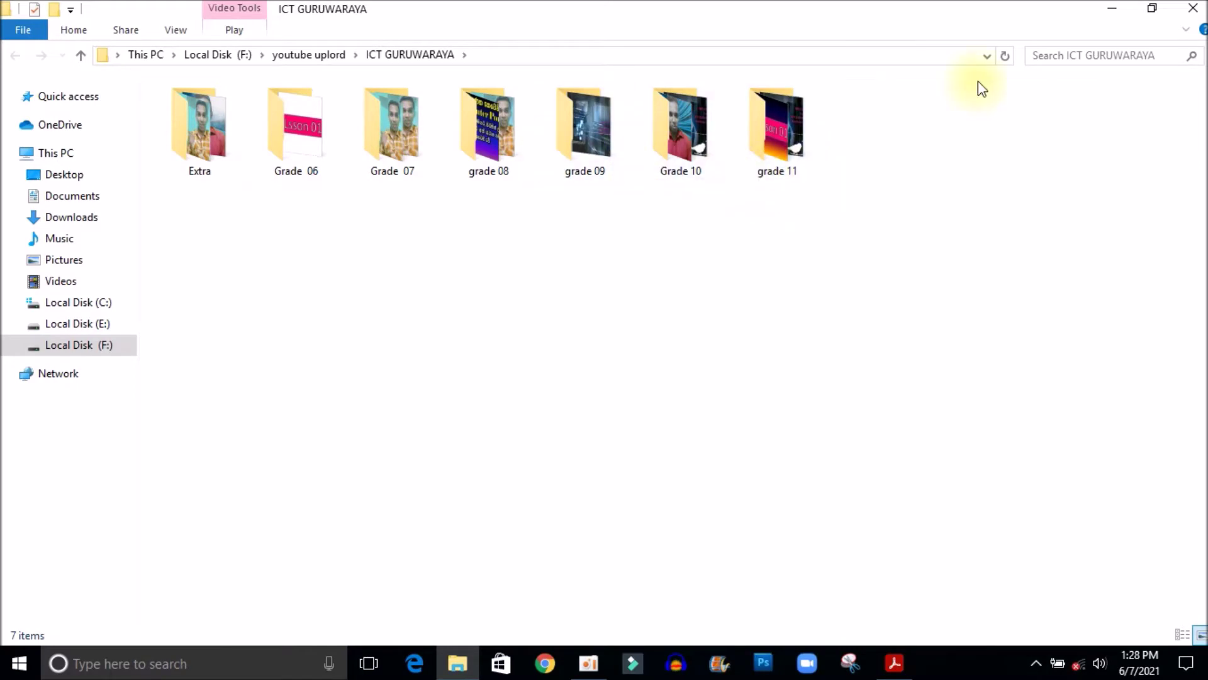
click(1196, 9)
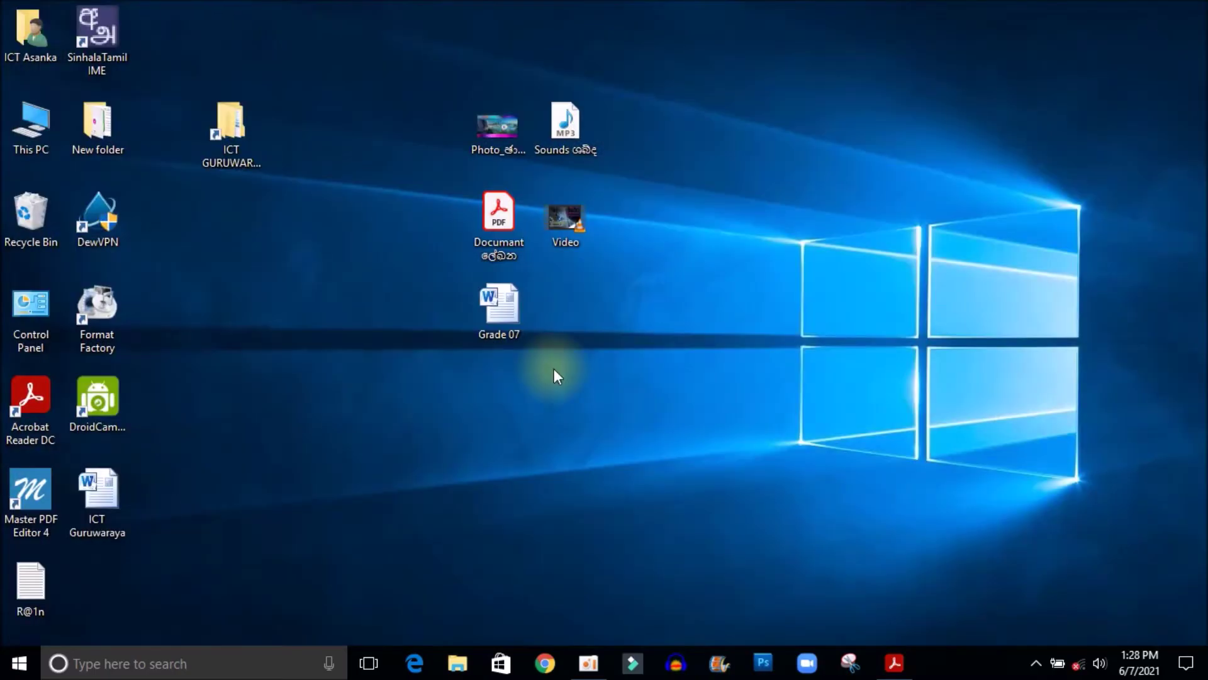
click(340, 357)
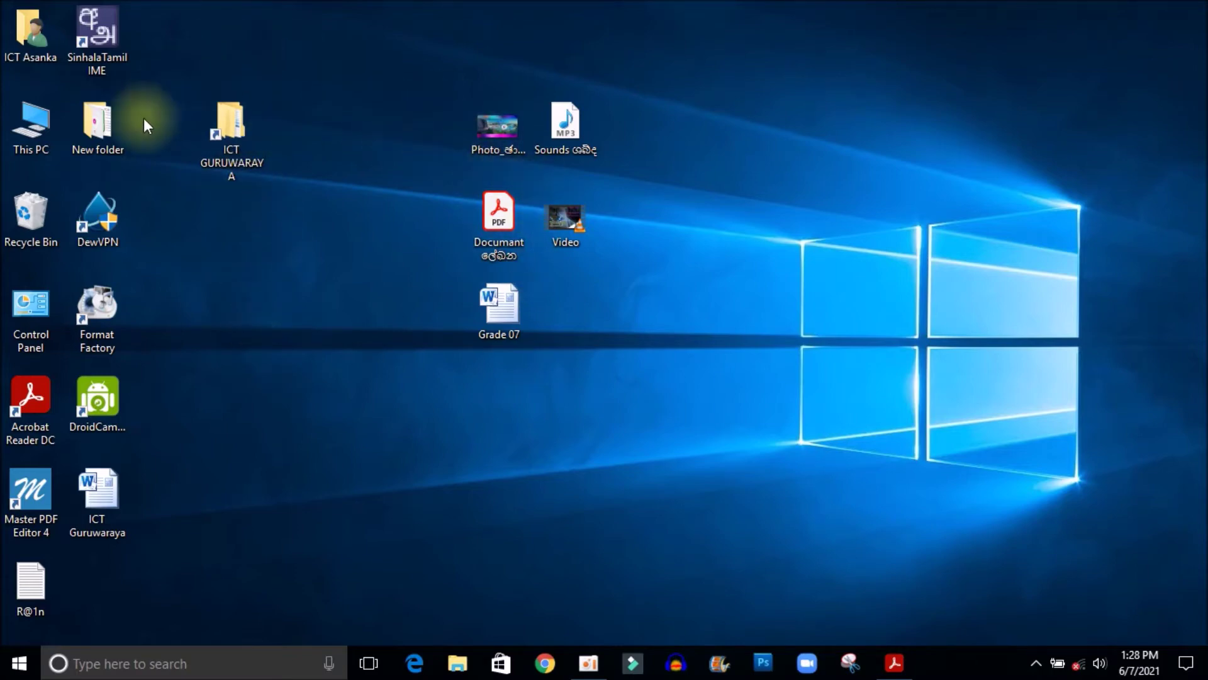
- Create a new folder on the desktop and name it Grade 07
right_click(275, 245)
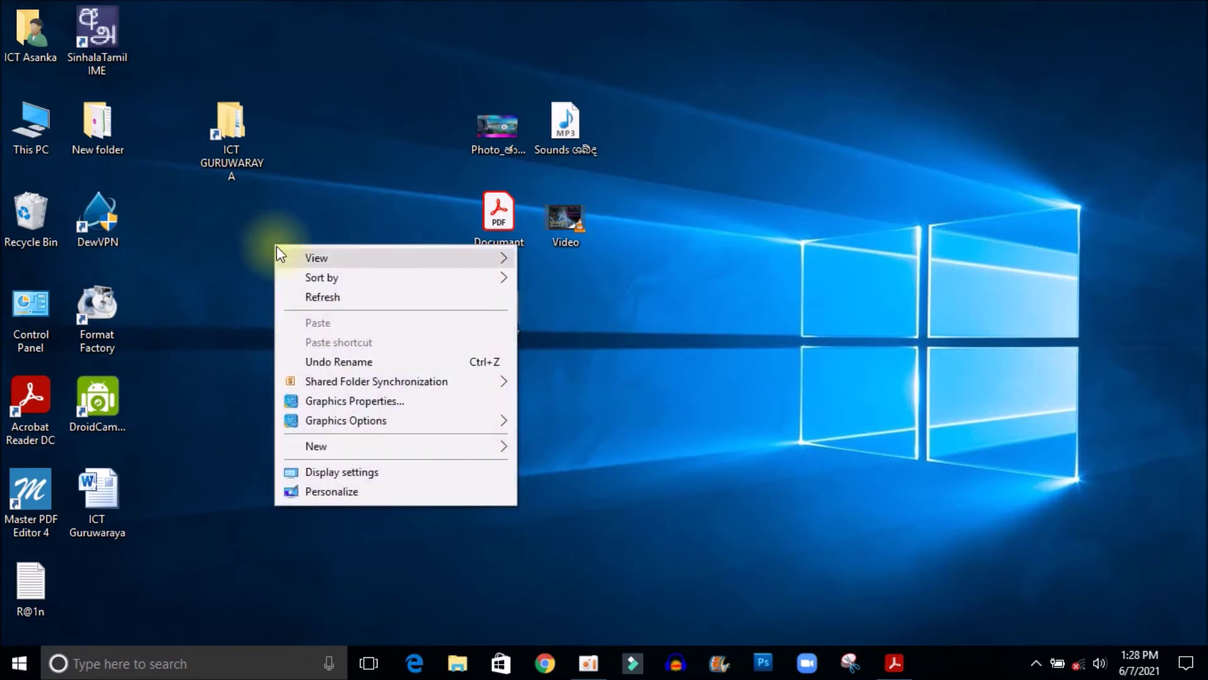
mouse_move(299, 264)
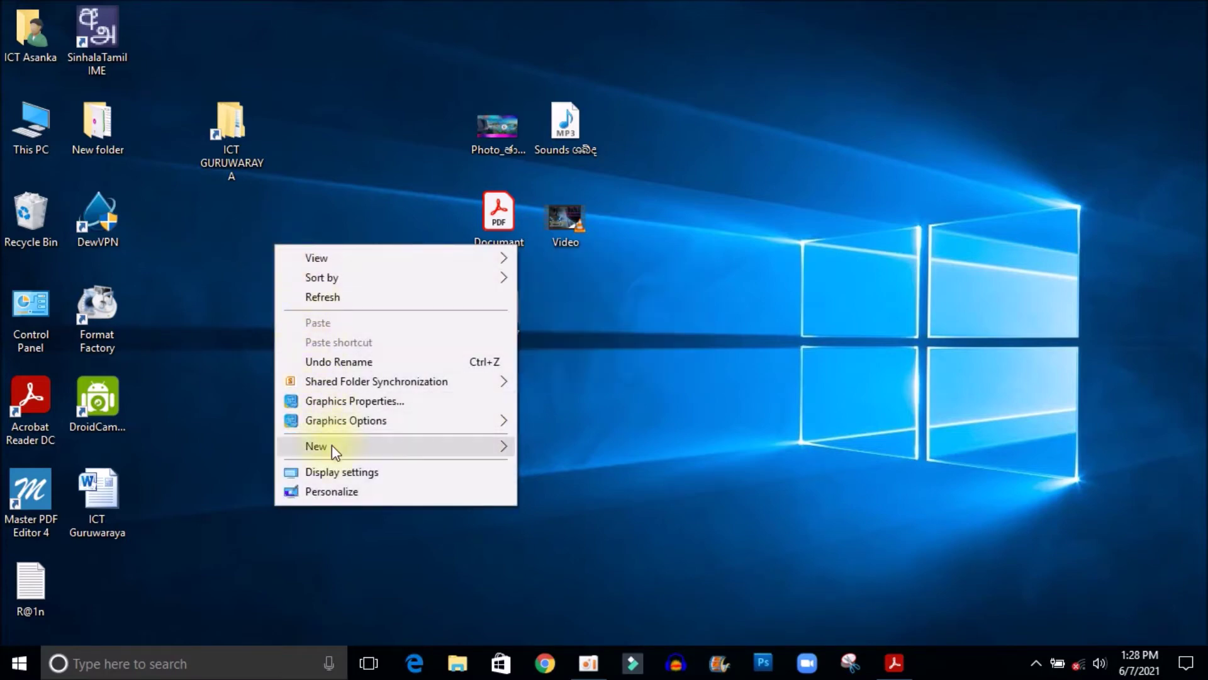
mouse_move(333, 449)
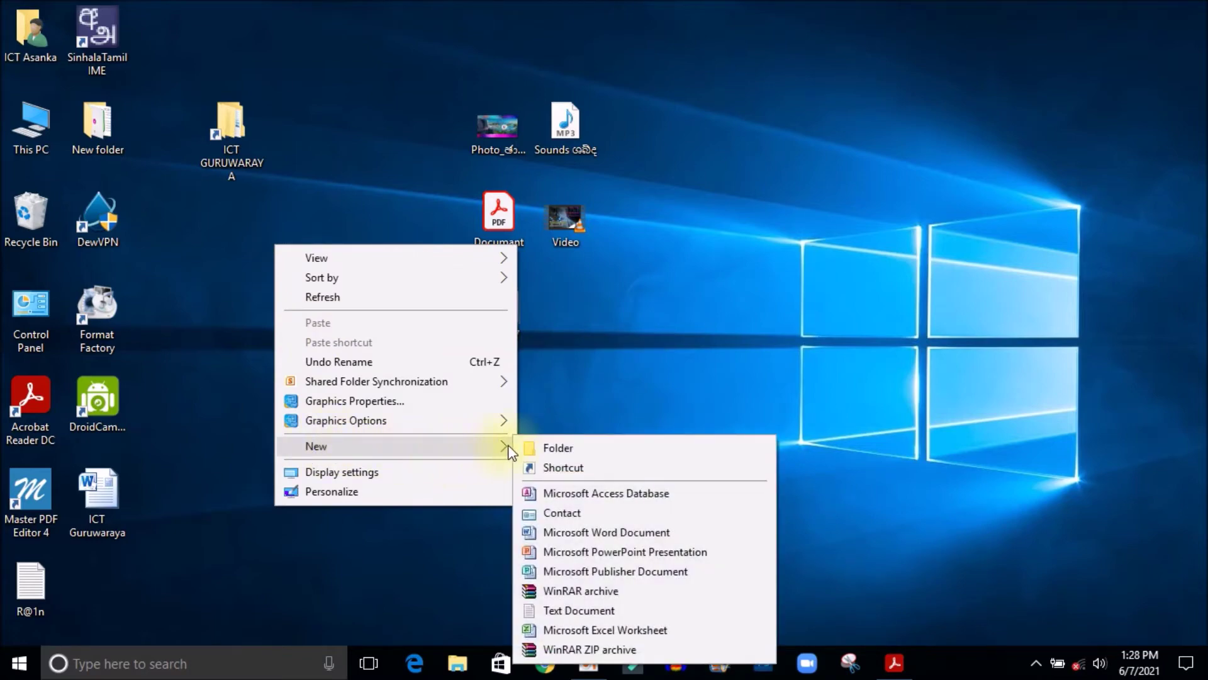
click(548, 447)
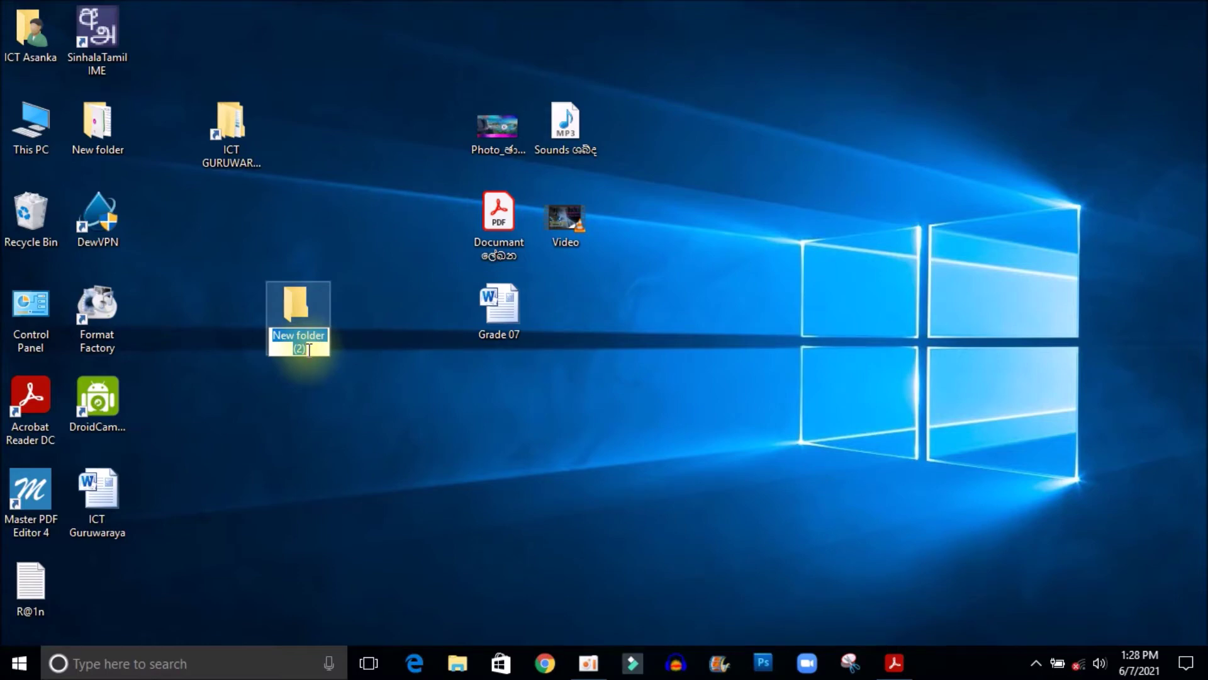
text(Grade 07)
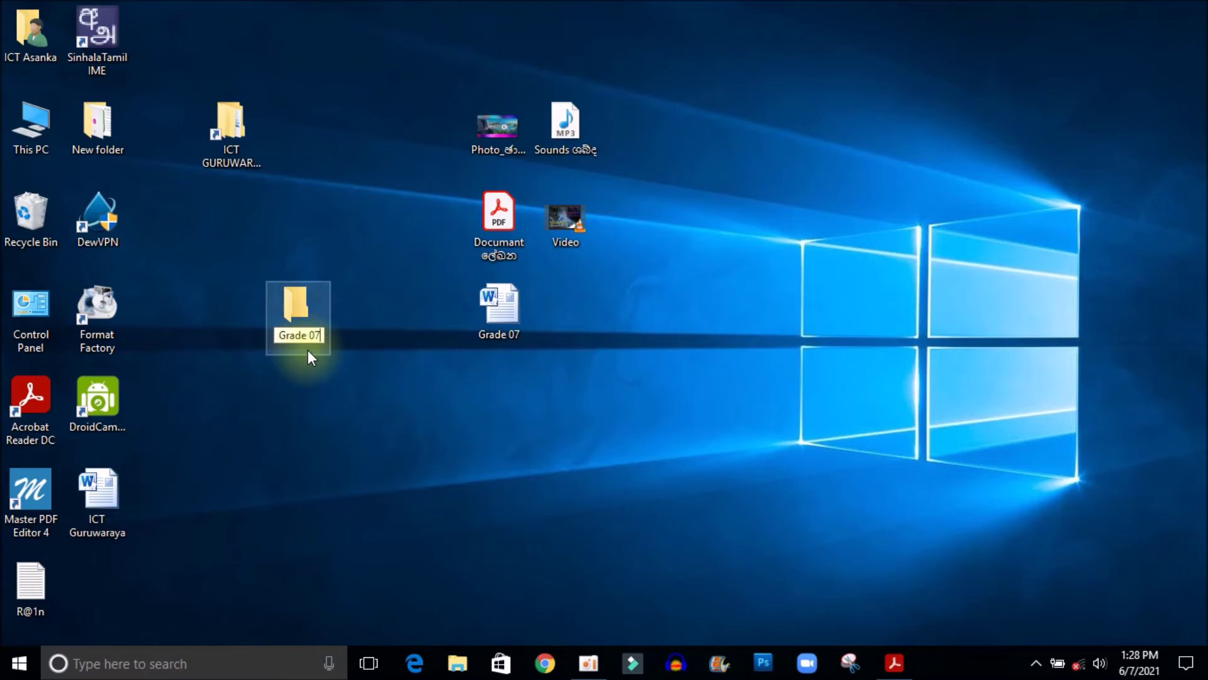
key(Return)
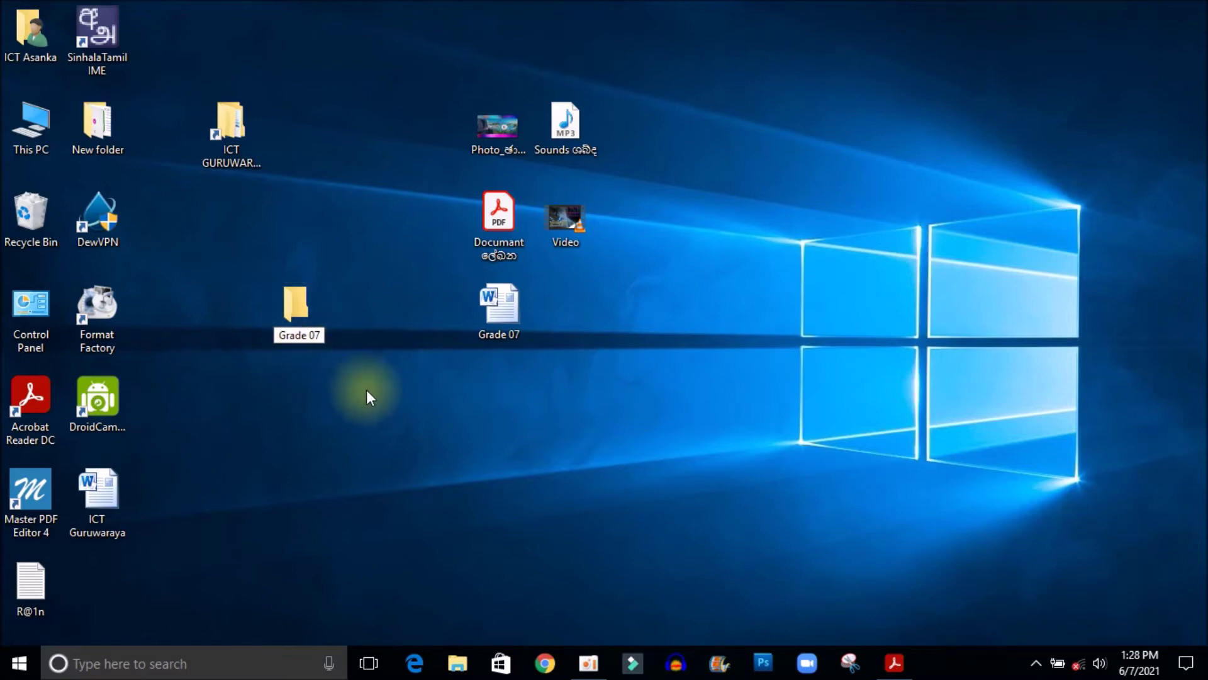
click(374, 417)
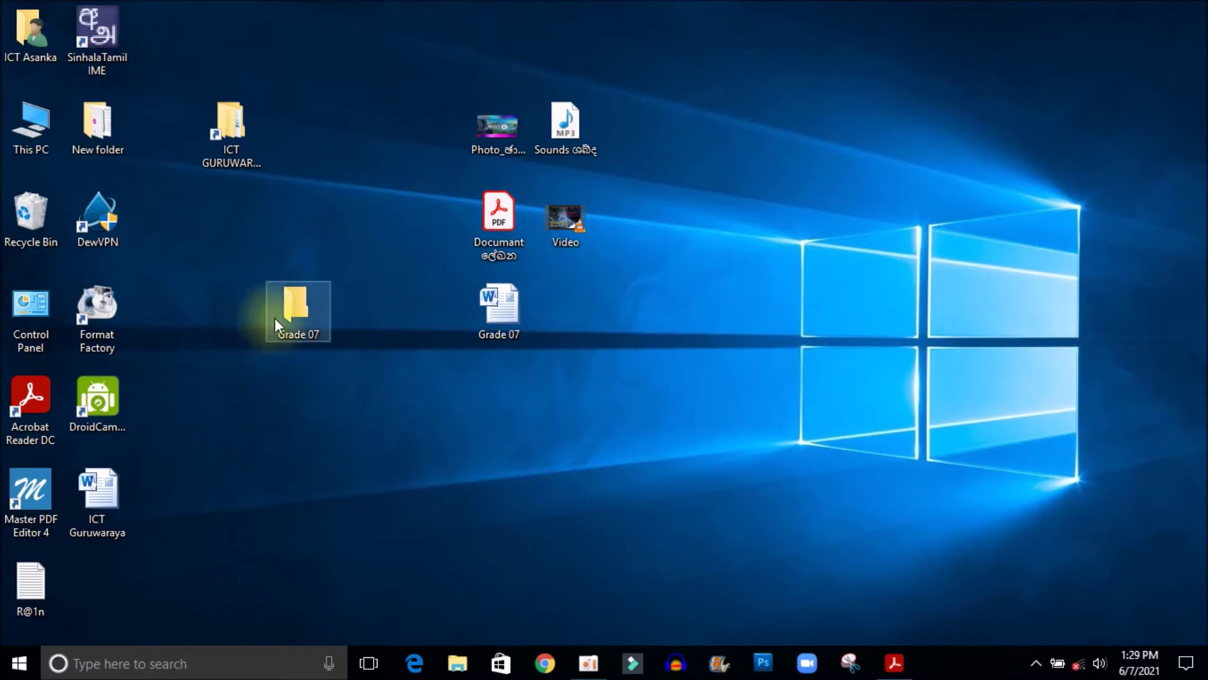
click(374, 192)
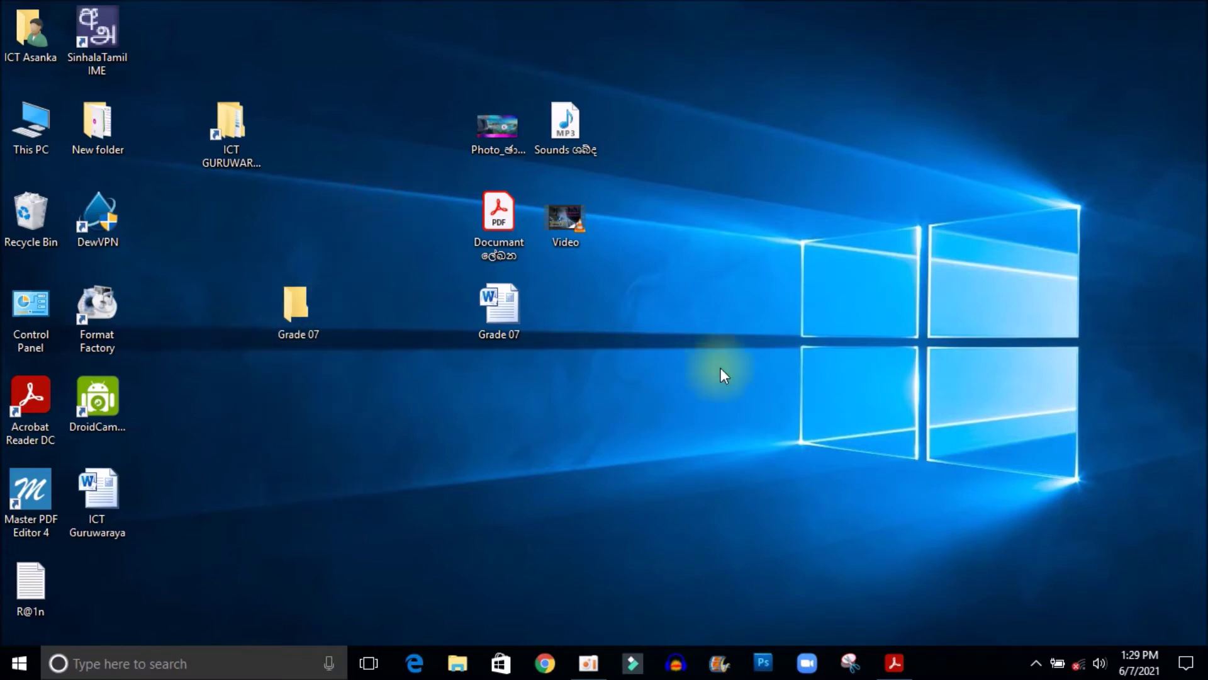
click(297, 299)
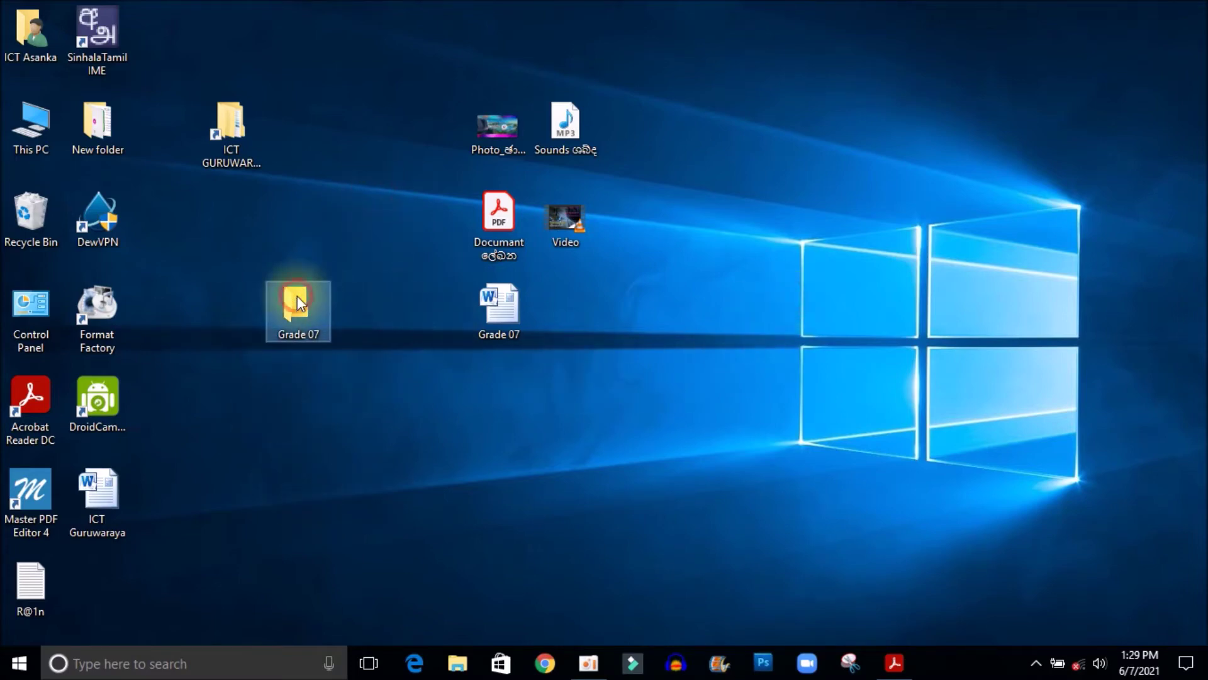
click(231, 150)
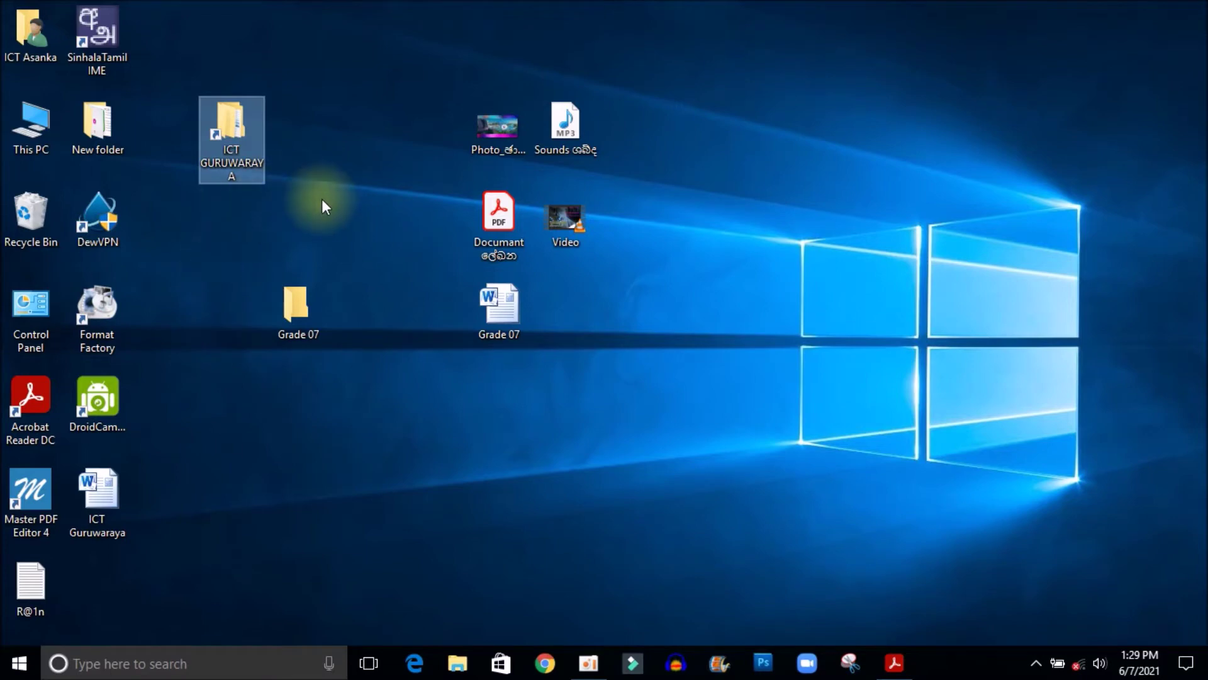
click(285, 442)
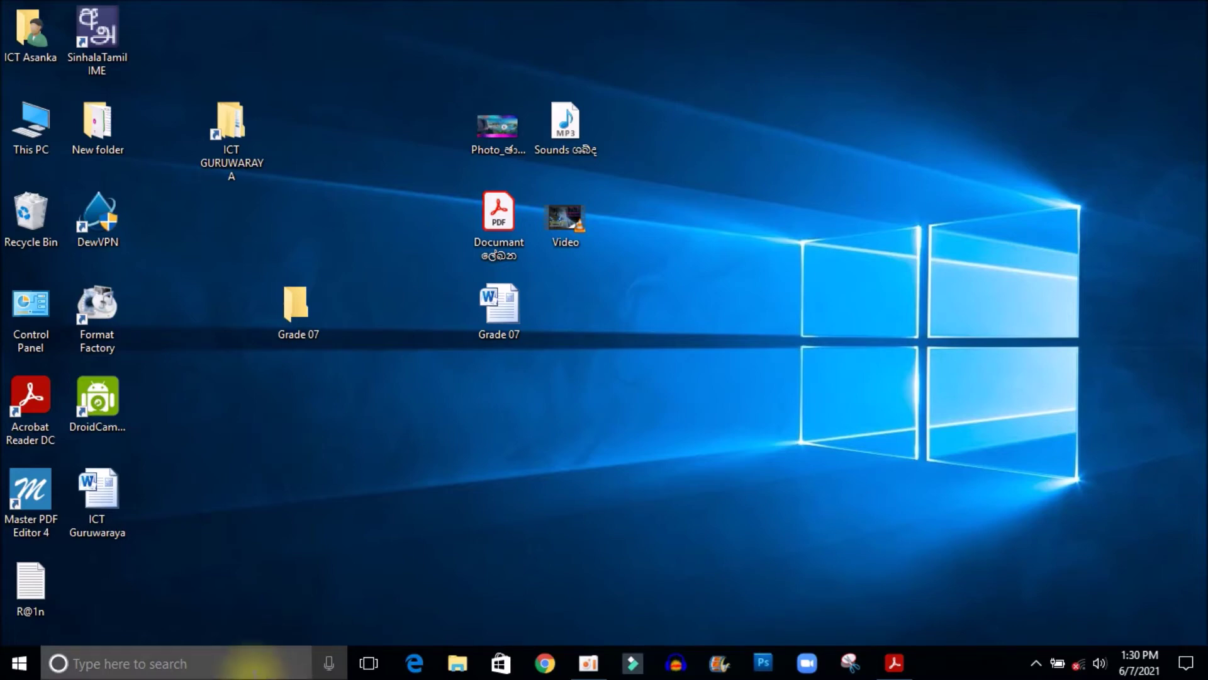
- Search for "on", launch the On-Screen Keyboard and move its window lower on the desktop
click(210, 664)
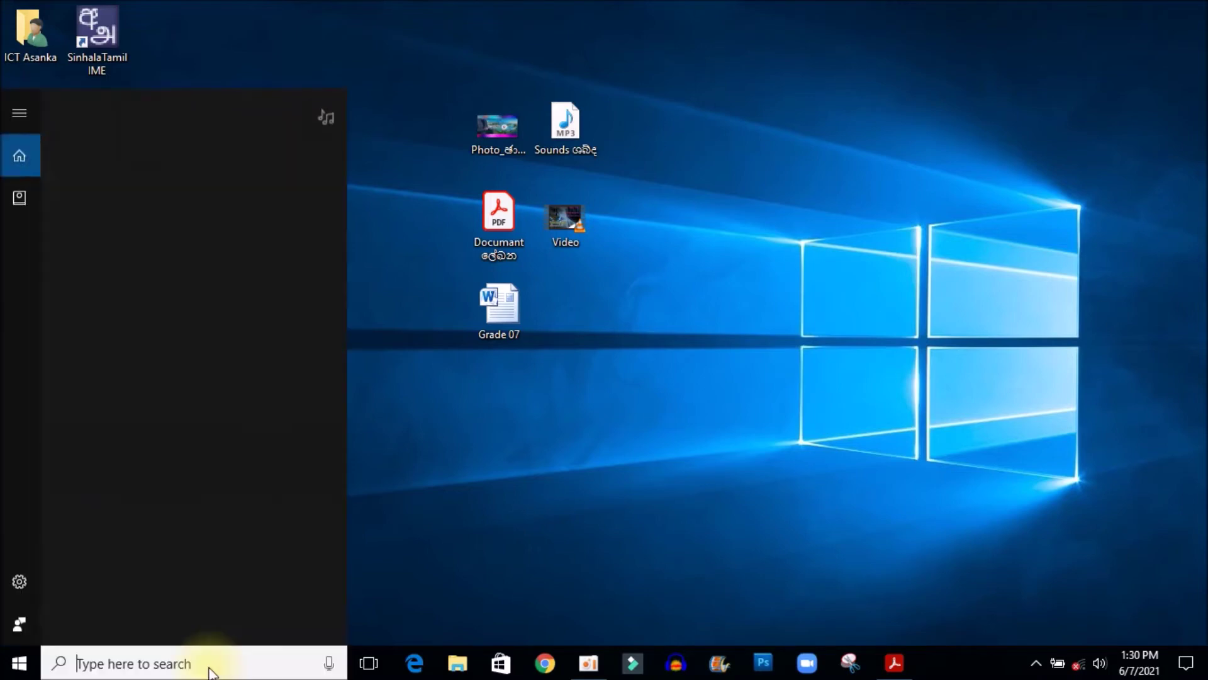
text(on)
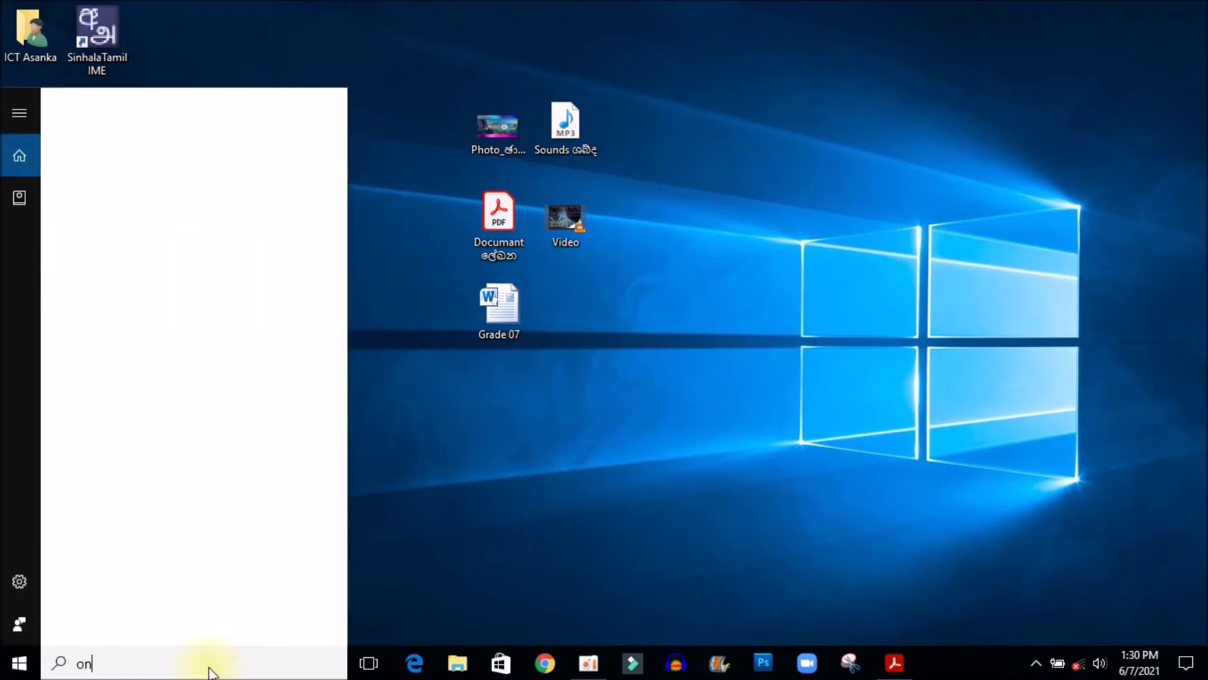
text(k)
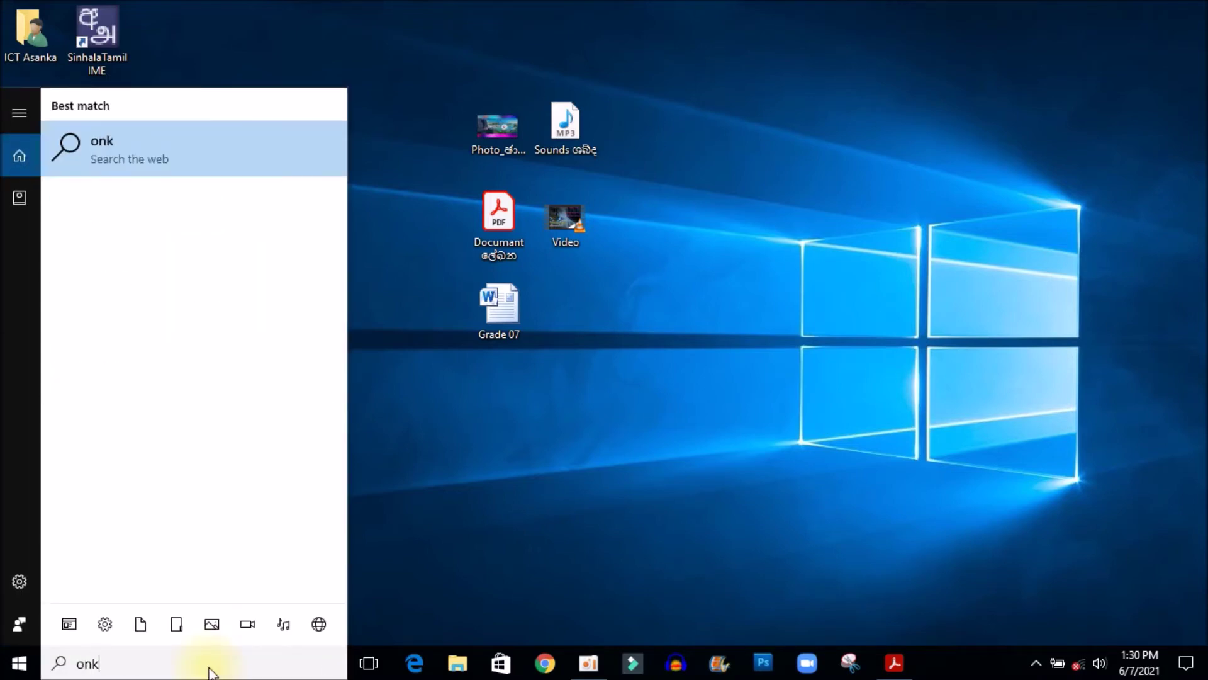
key(BackSpace)
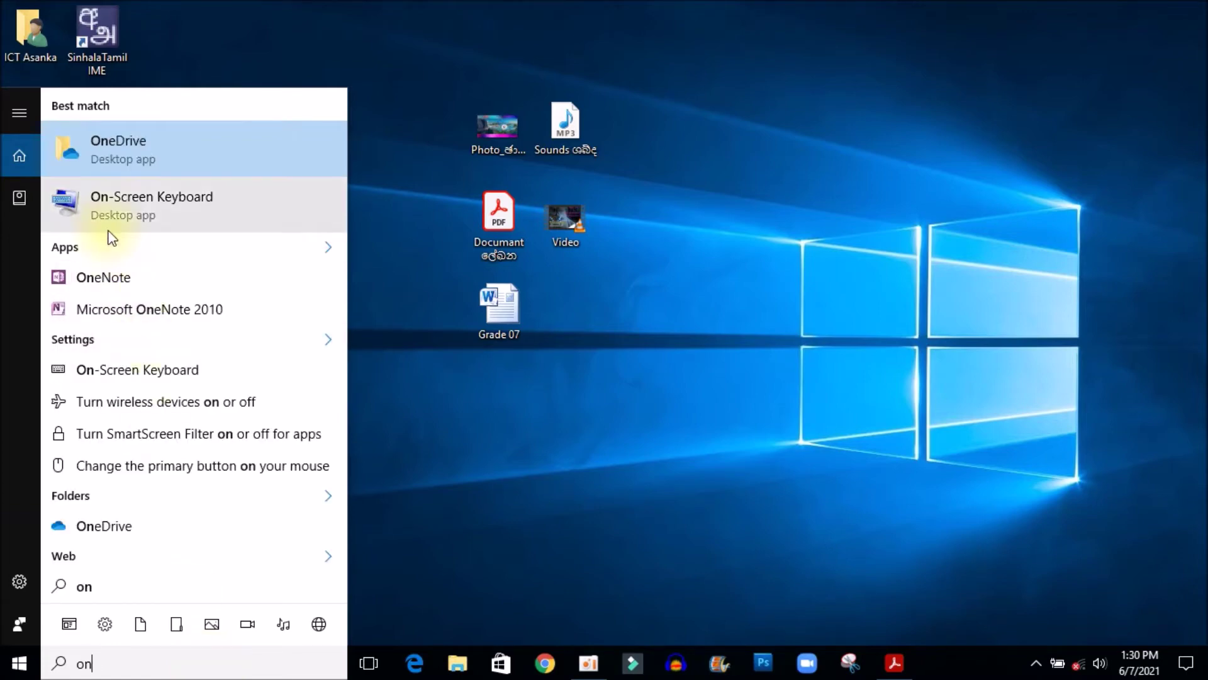
click(133, 201)
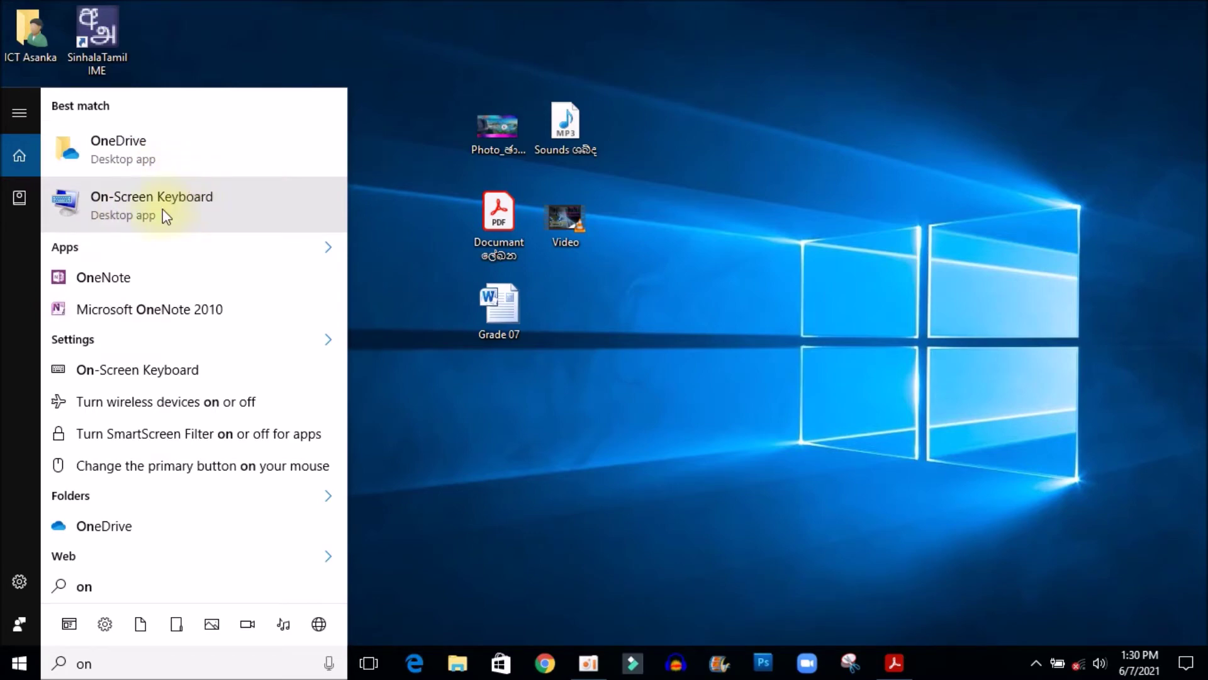
click(116, 211)
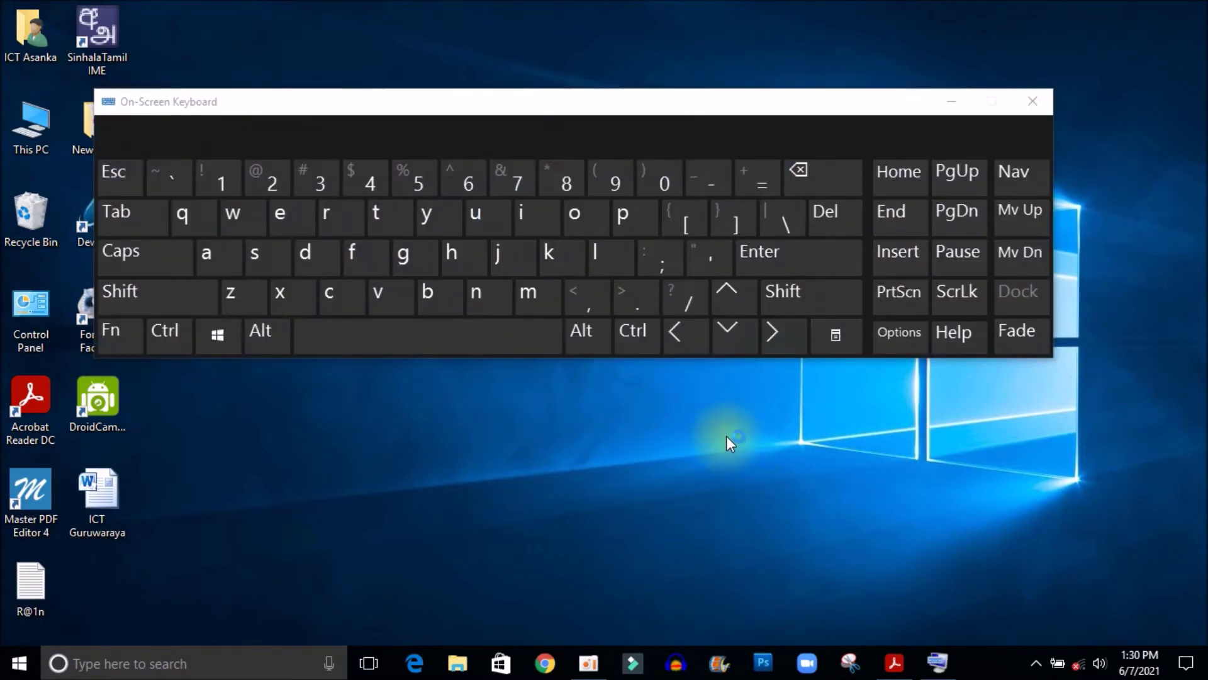
drag(625, 100, 764, 362)
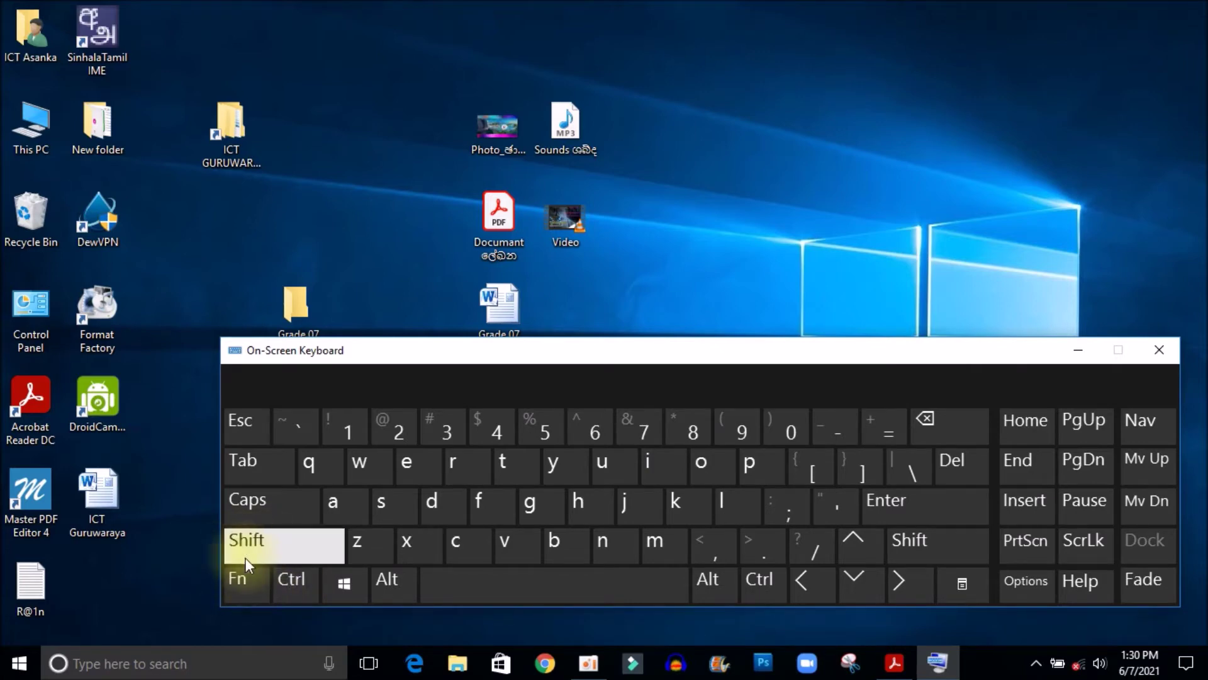
- Demonstrate the new-folder key combination on the On-Screen Keyboard, reposition its window and close it
ctrl+click(292, 546)
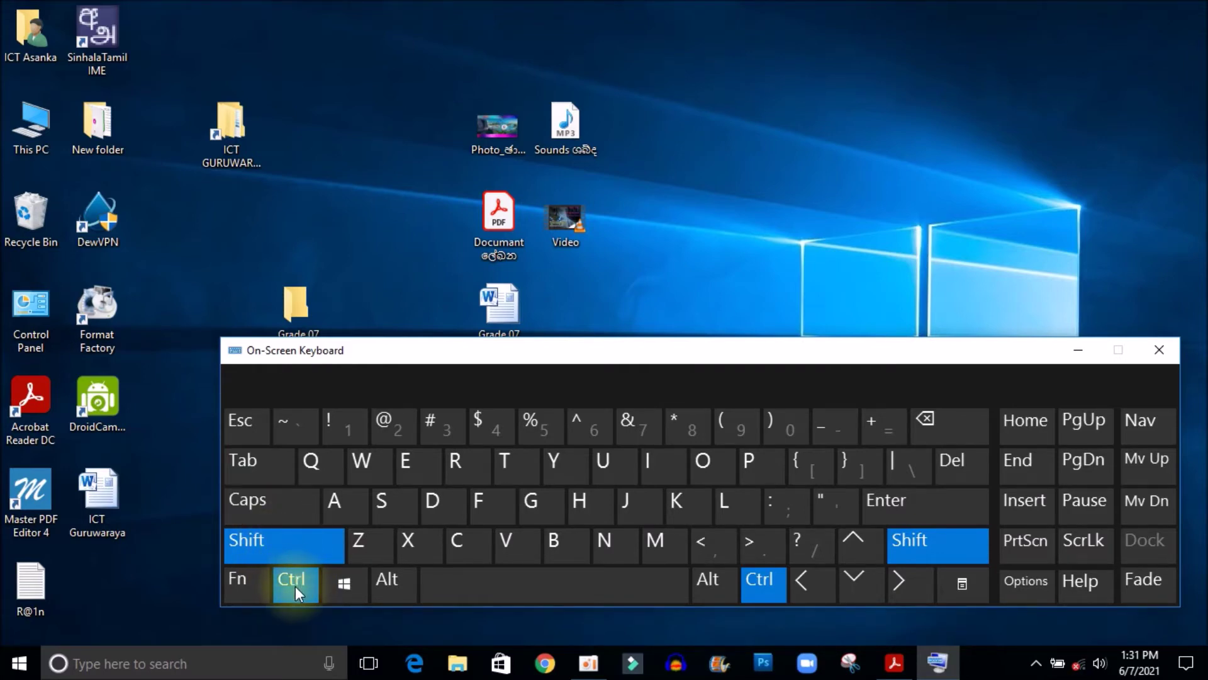
drag(608, 350, 820, 277)
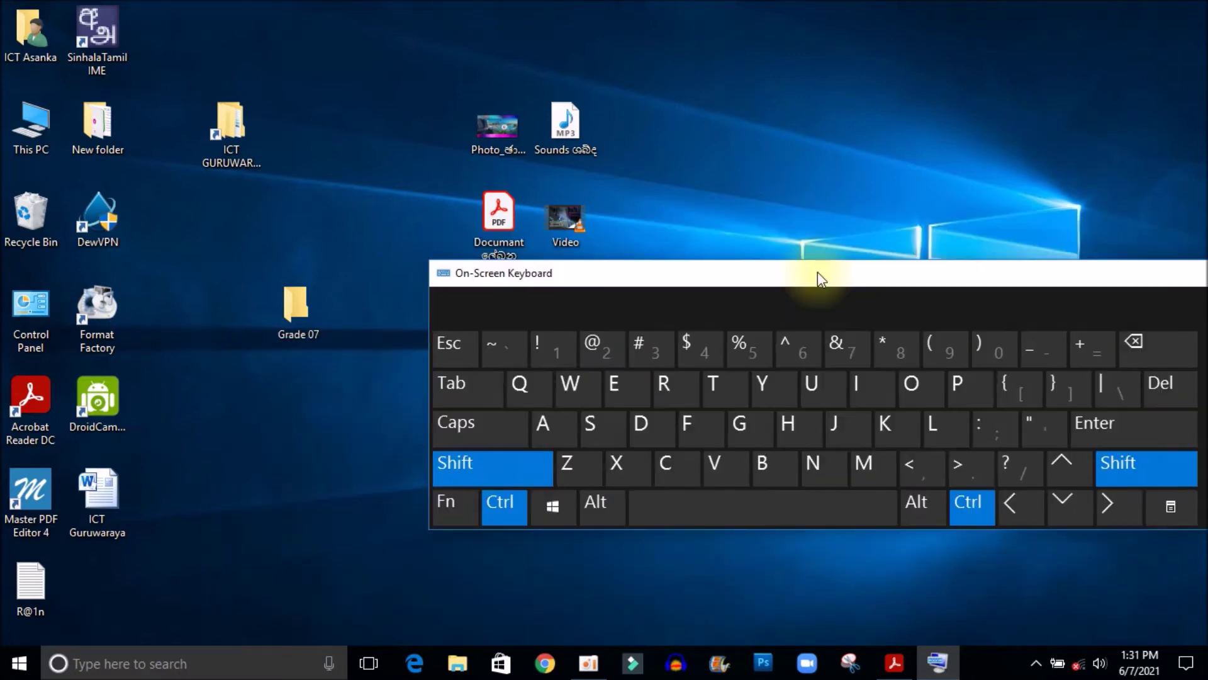
click(825, 466)
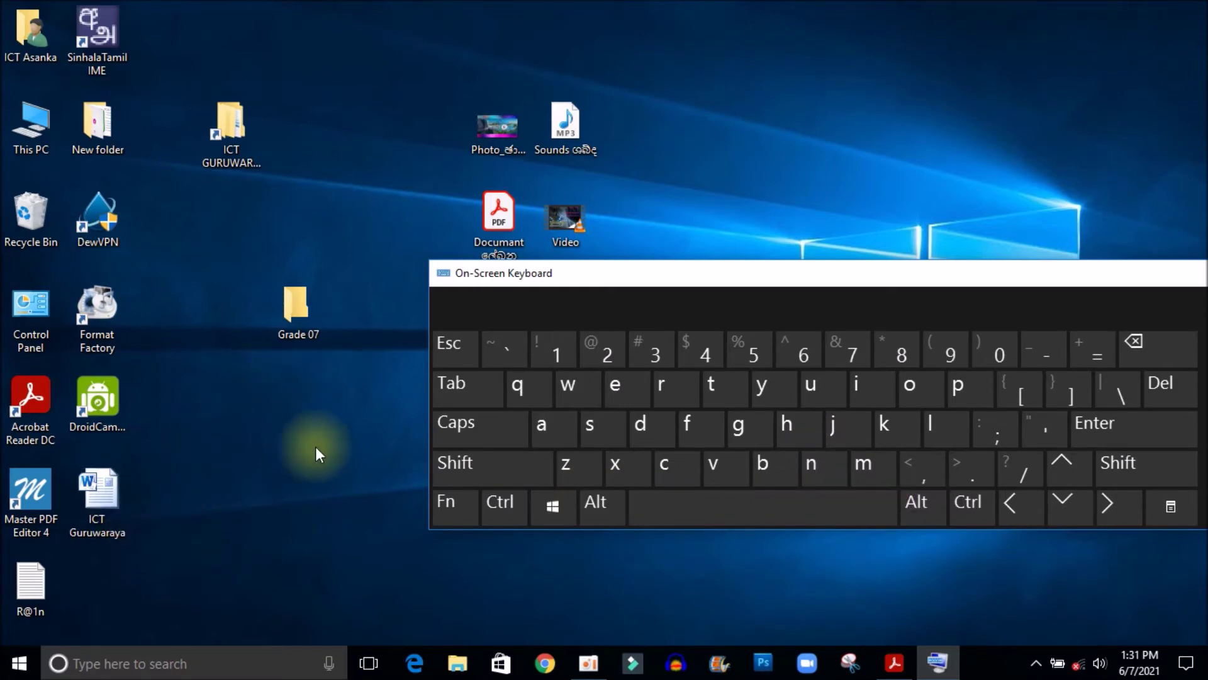
drag(669, 261, 493, 310)
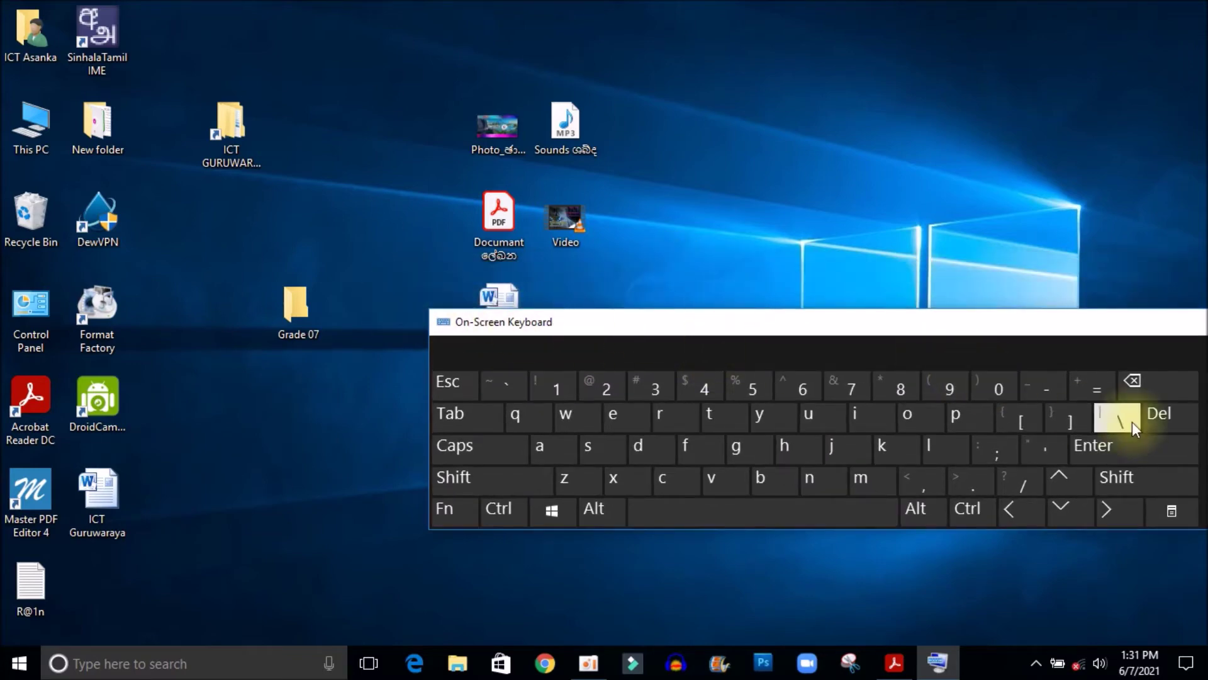
drag(1100, 323, 860, 322)
click(1126, 321)
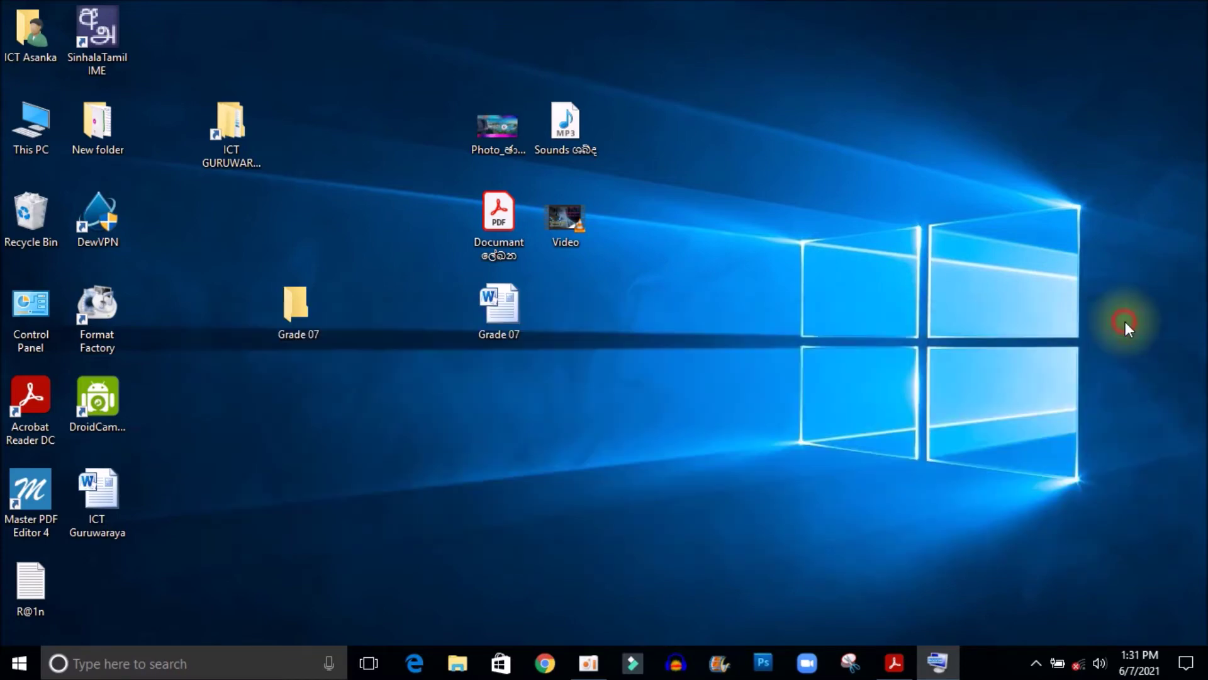
- Create another new folder on the desktop with its default name, and delete it
click(471, 457)
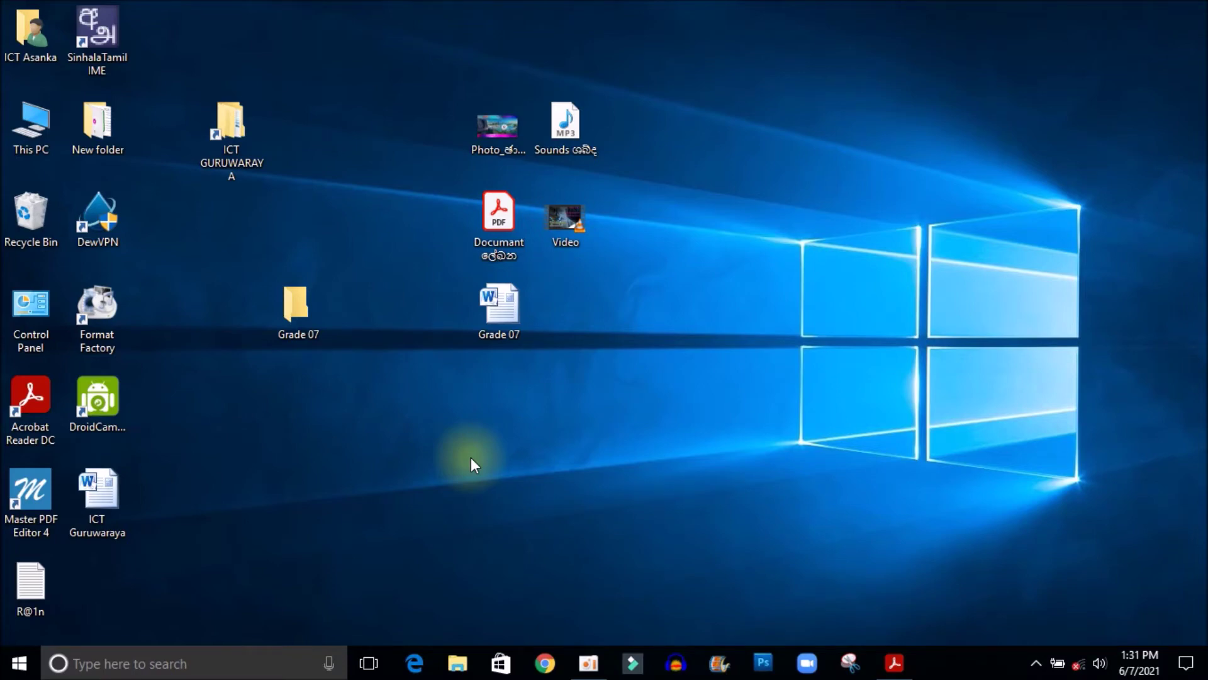
key(ctrl+shift+n)
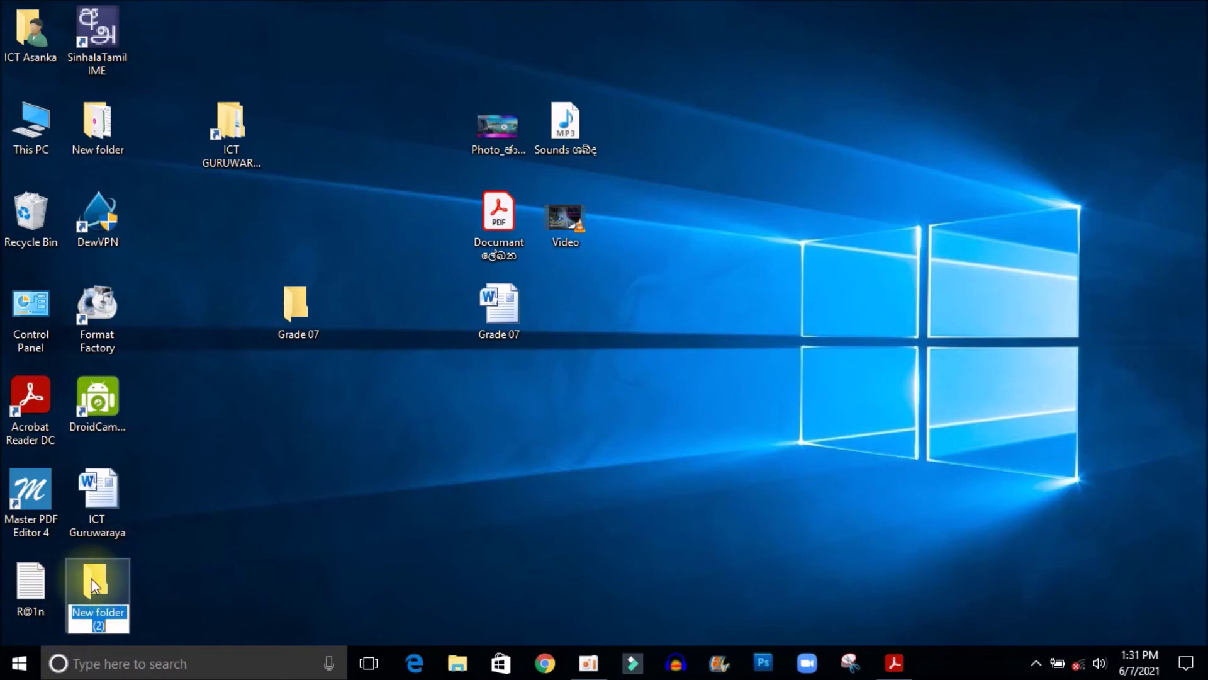
key(Return)
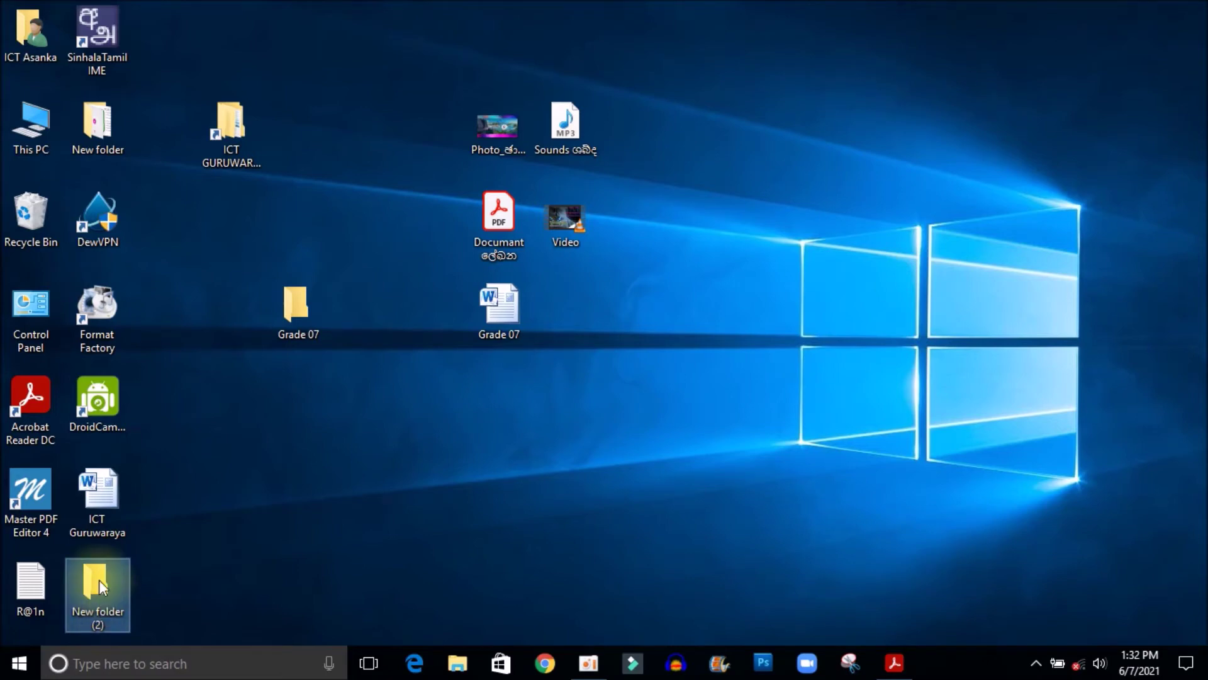
key(Delete)
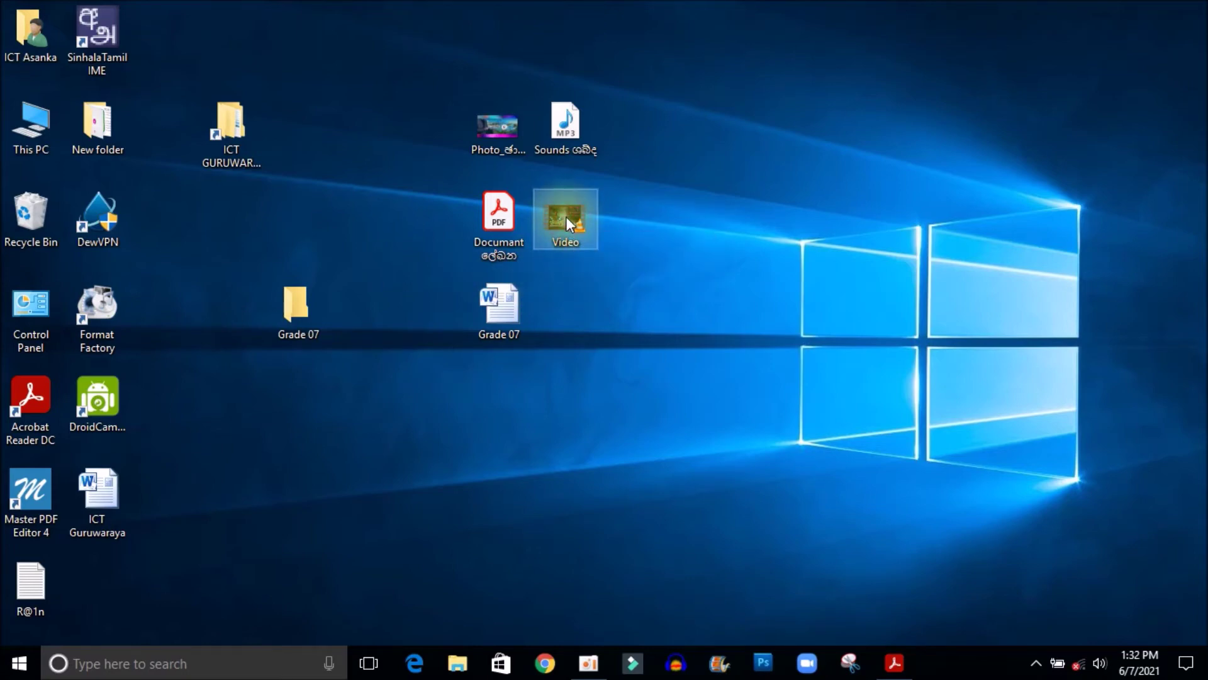
- Move the Video file from the desktop into the Grade 07 folder
drag(376, 305, 304, 303)
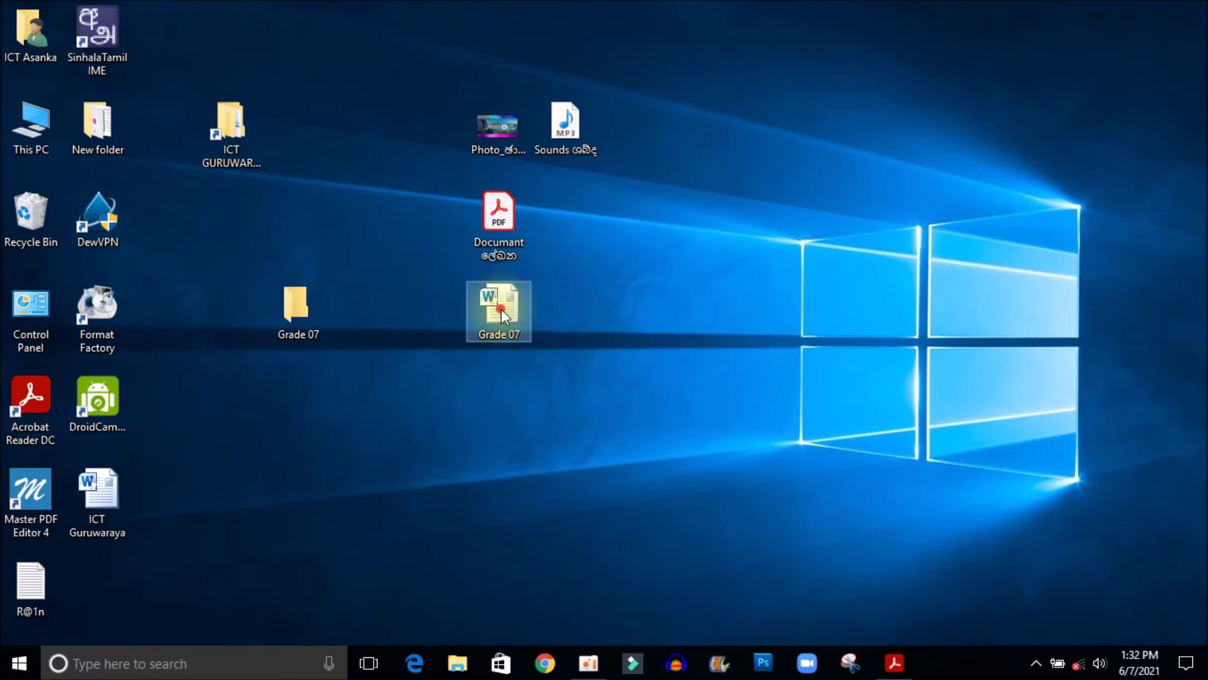
- Copy the Grade 07 Word document from the desktop into the Grade 07 folder, and close the folder window
mouse_move(501, 308)
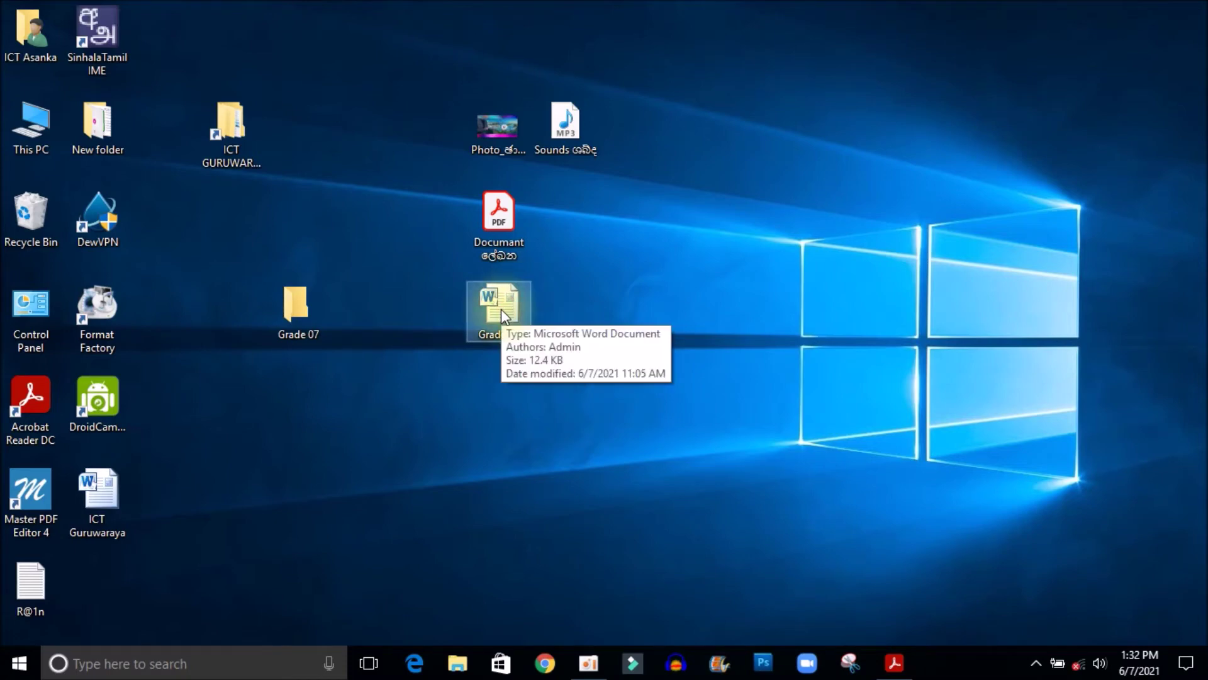
right_click(501, 305)
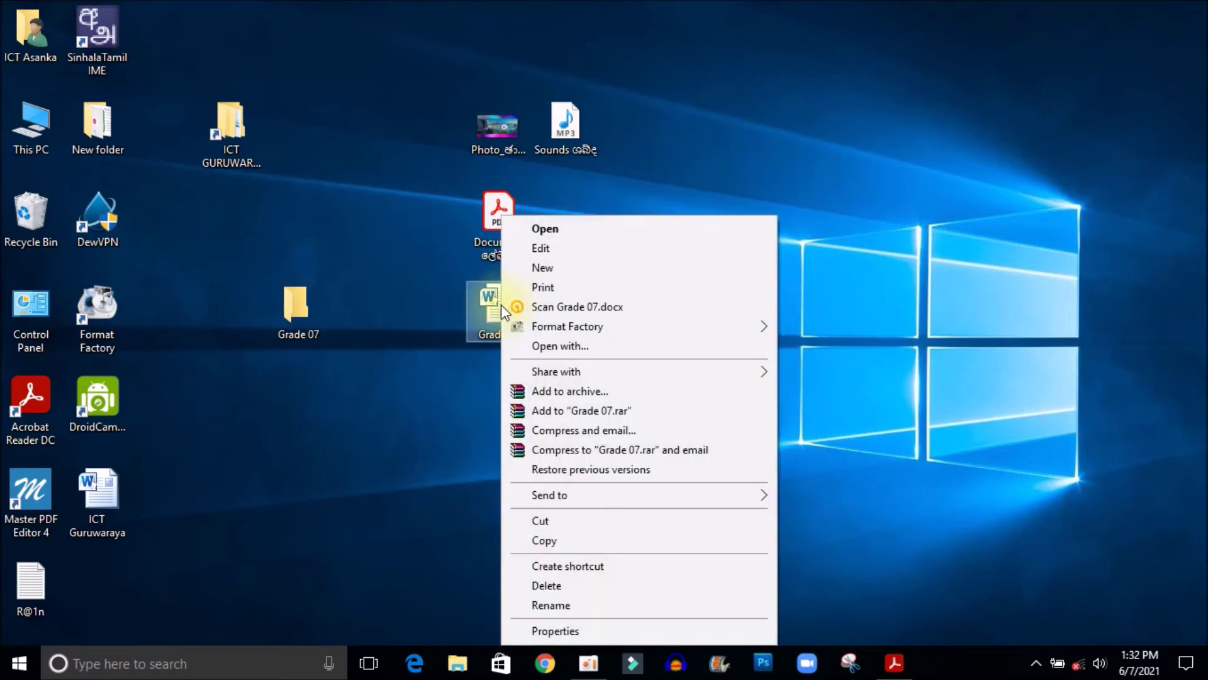
click(553, 538)
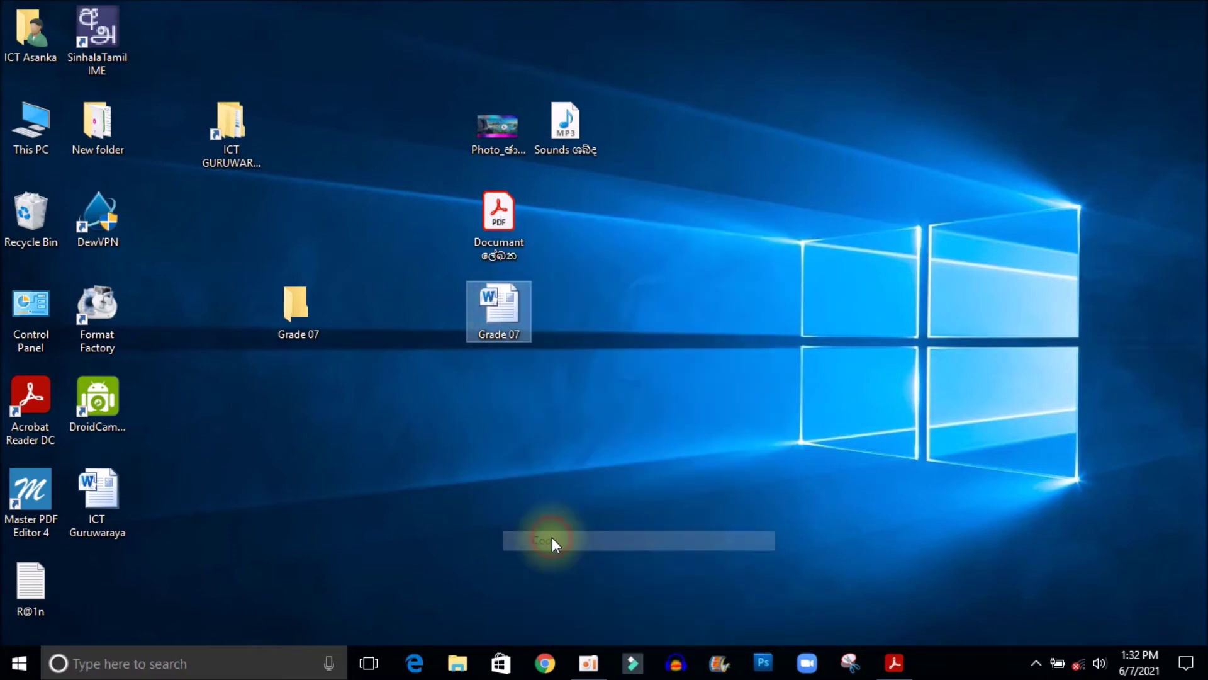
double_click(295, 315)
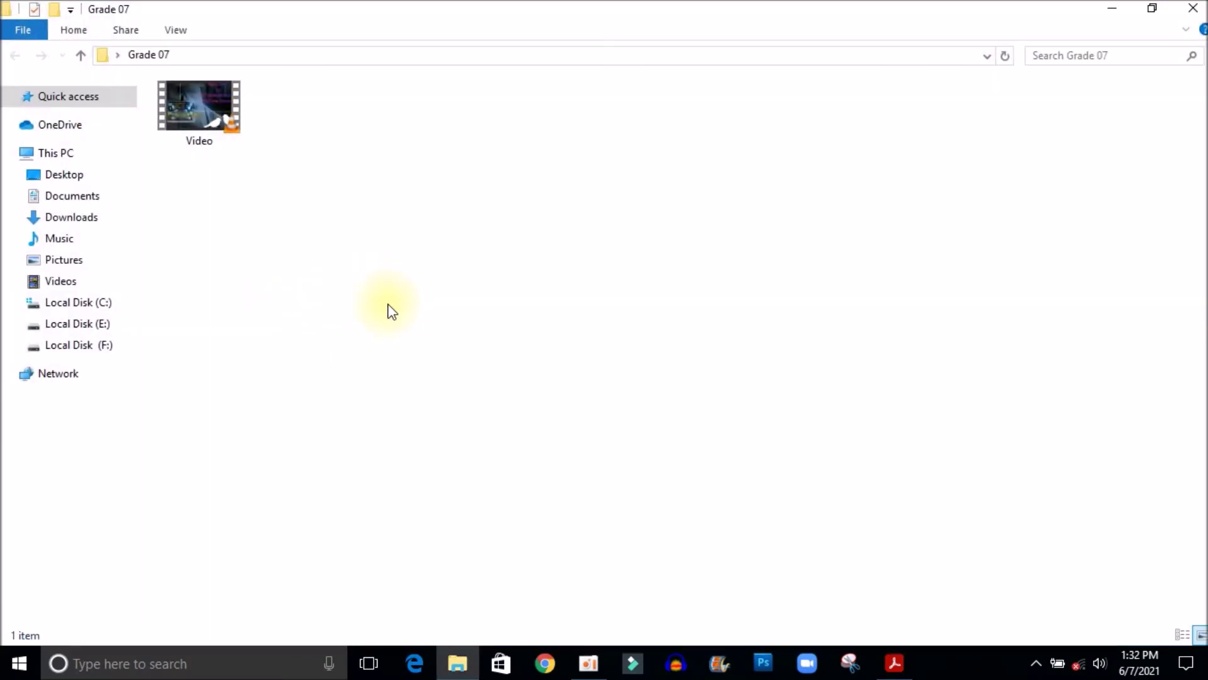
click(361, 141)
right_click(362, 146)
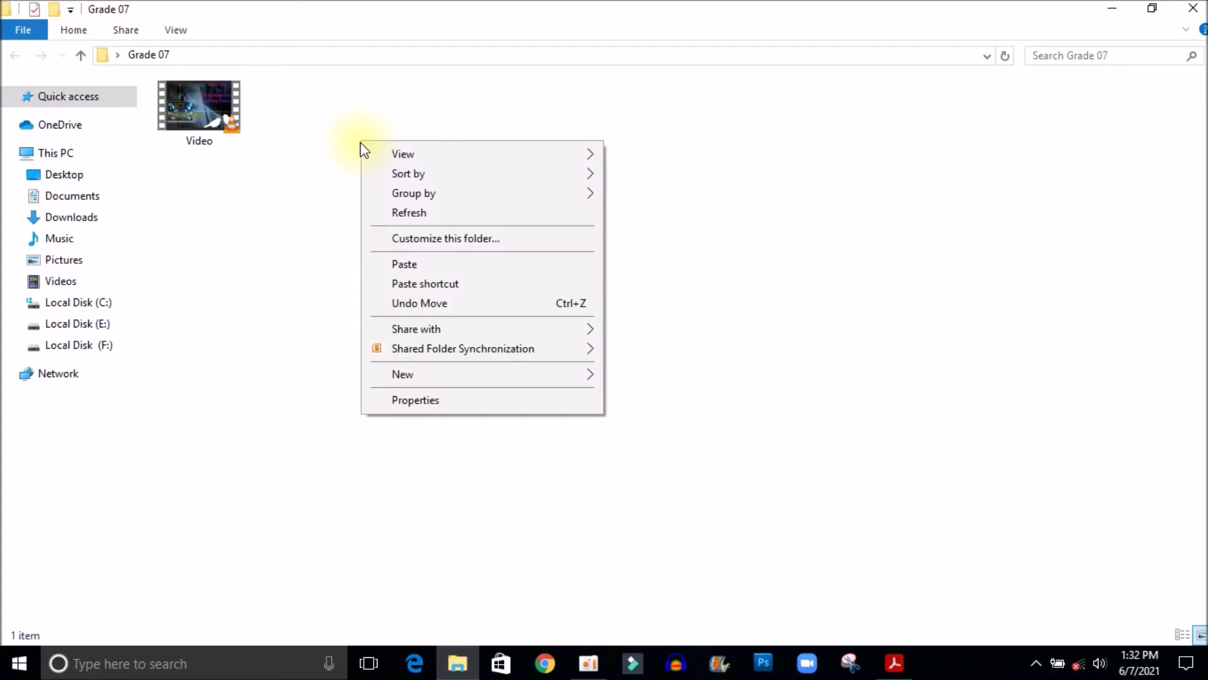
click(403, 265)
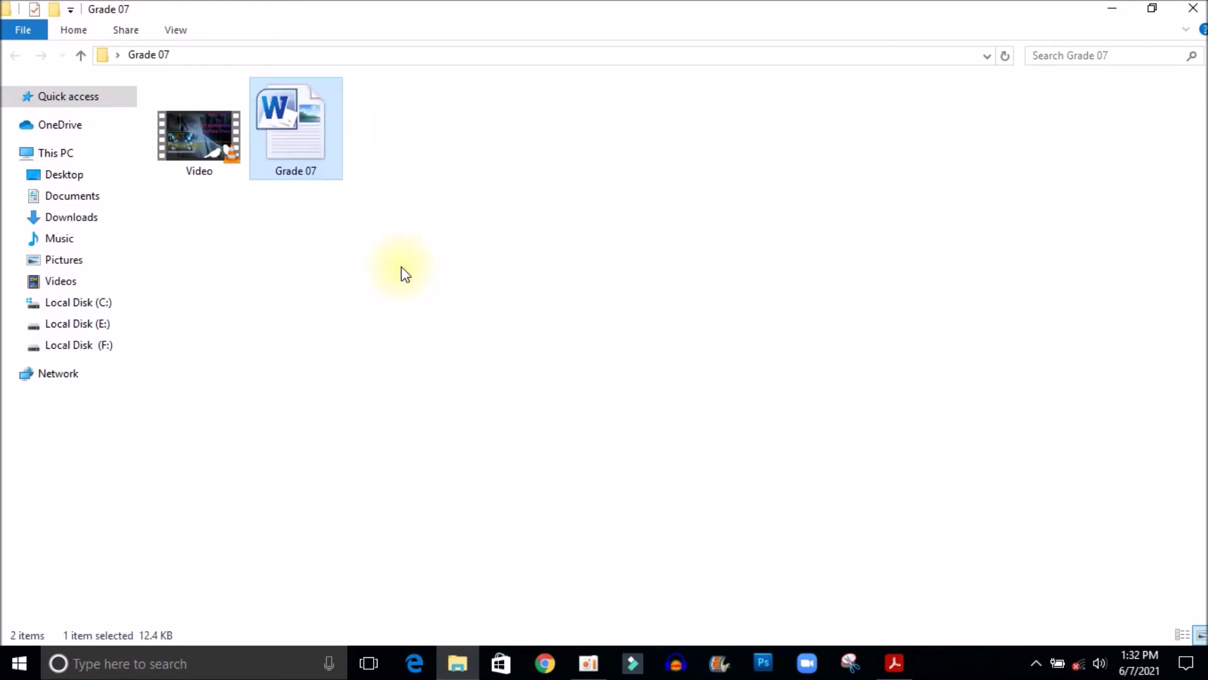
click(429, 231)
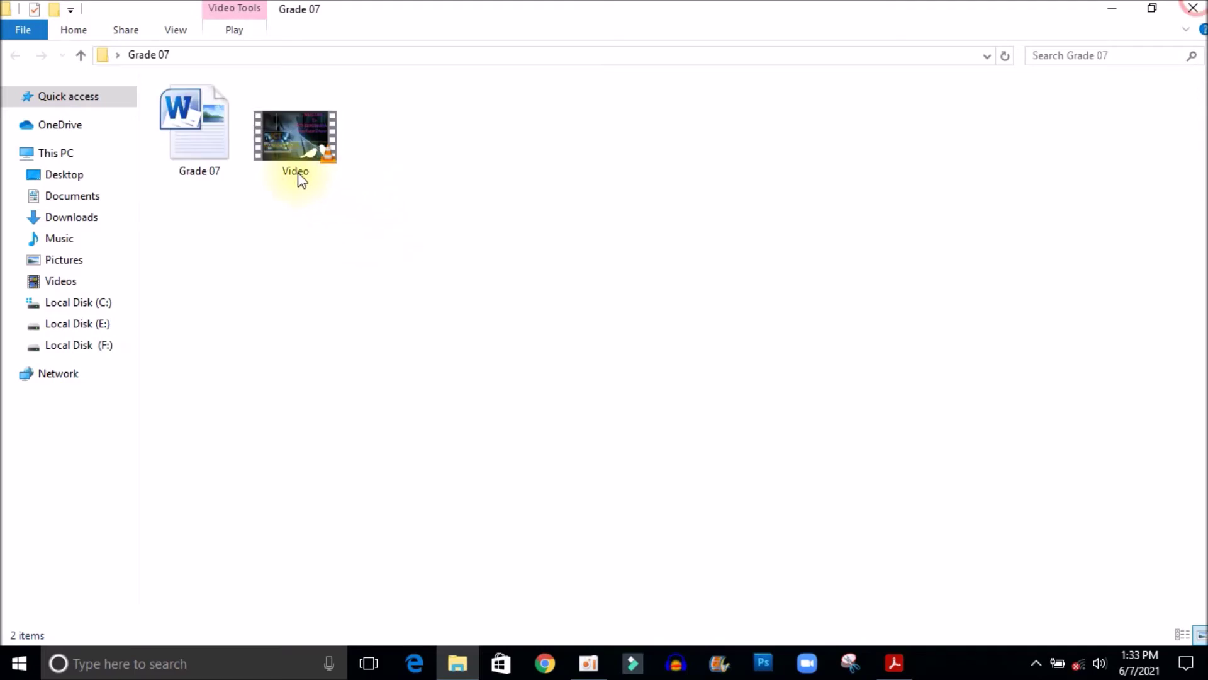
key(alt+F4)
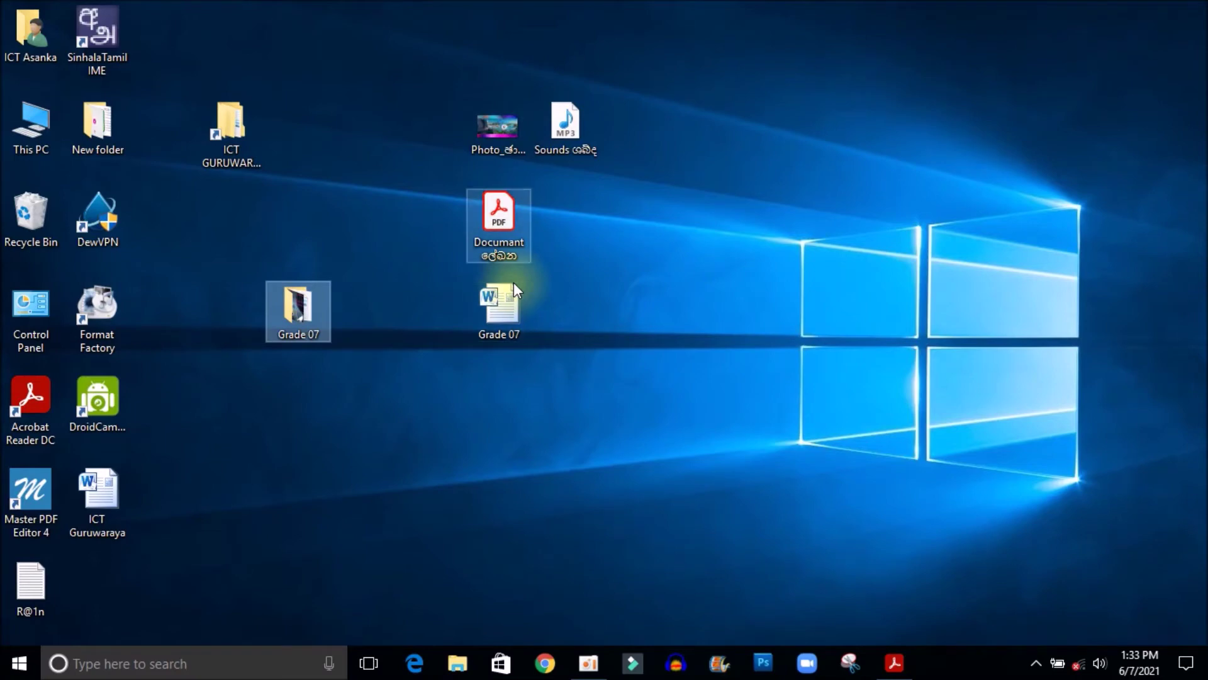
- Move the PDF, photo and MP3 files into the Grade 07 folder, and delete the Grade 07 Word document from the desktop
drag(498, 217, 307, 309)
drag(562, 128, 297, 318)
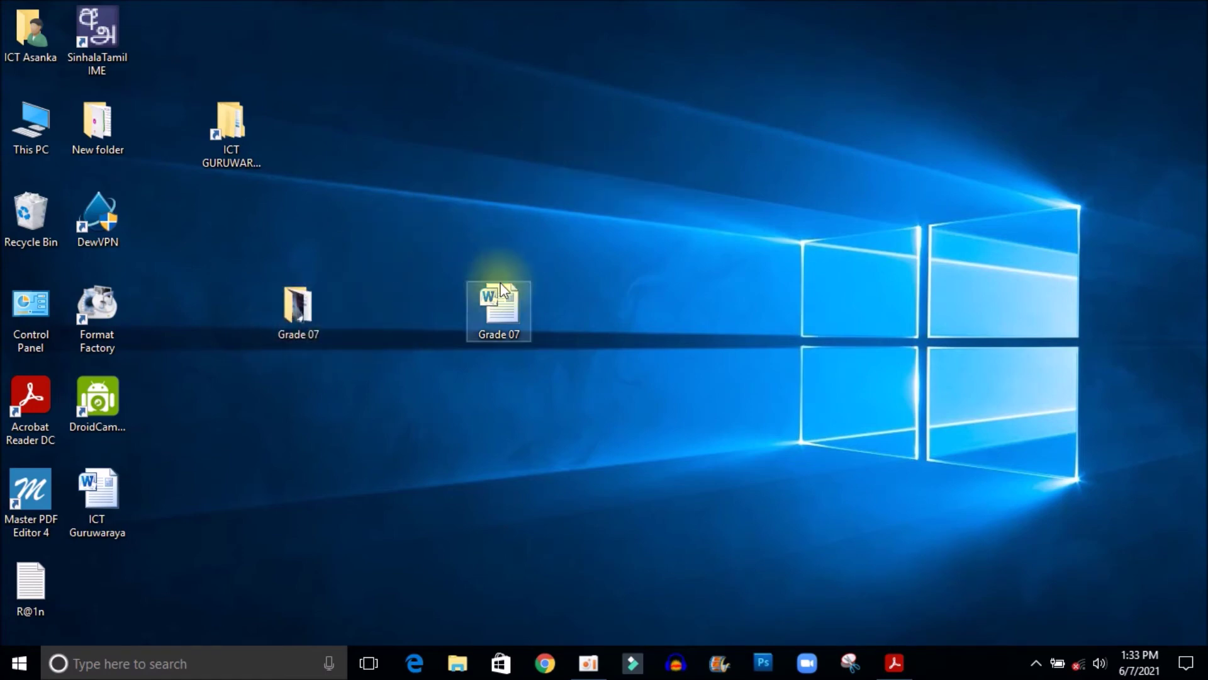
click(502, 307)
key(Delete)
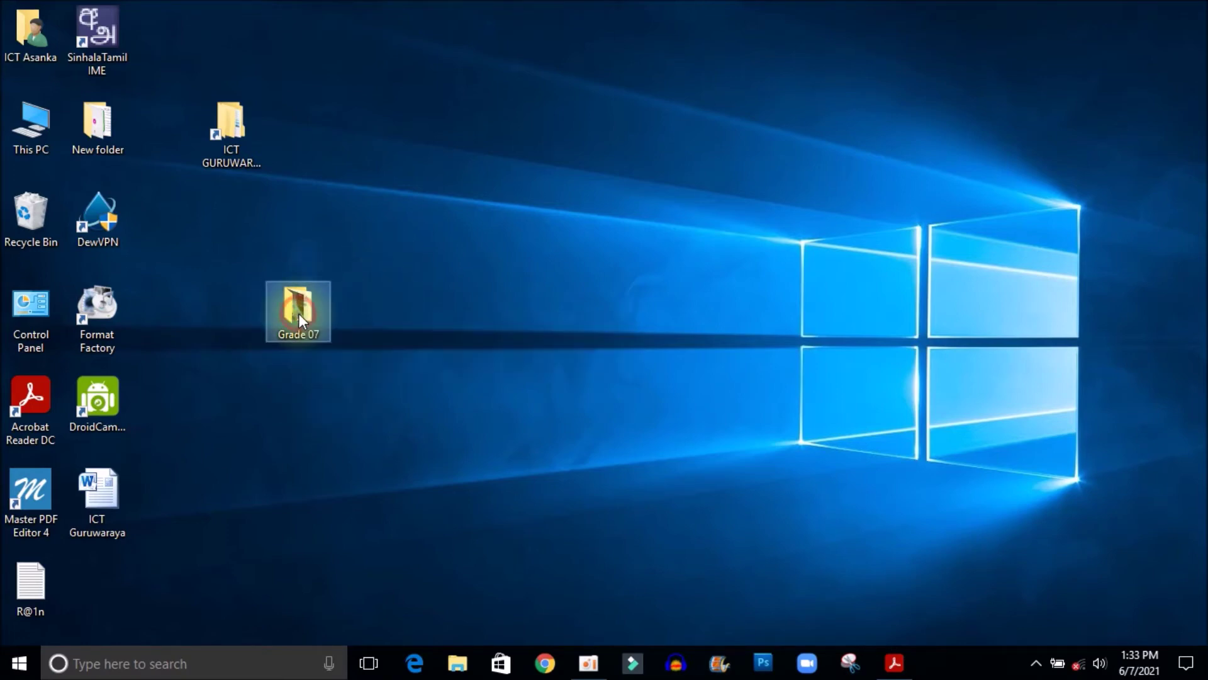
click(431, 327)
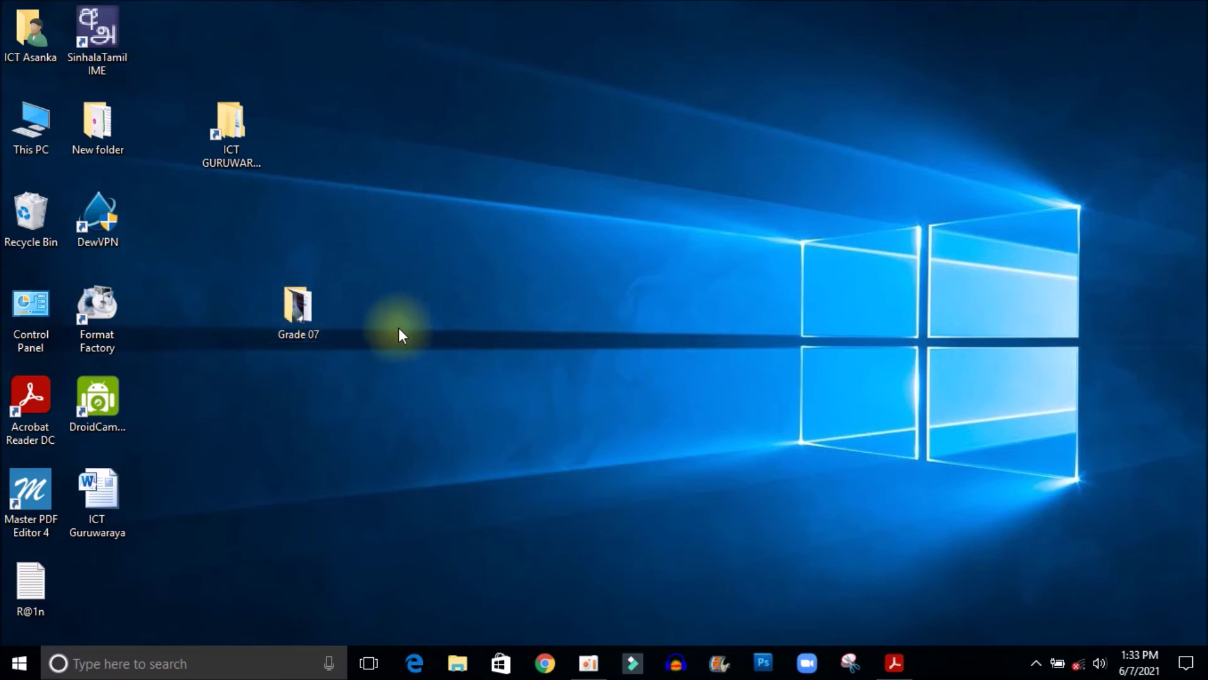
- Demonstrate two ways of opening the Grade 07 folder to view its files, closing the window each time
mouse_move(298, 306)
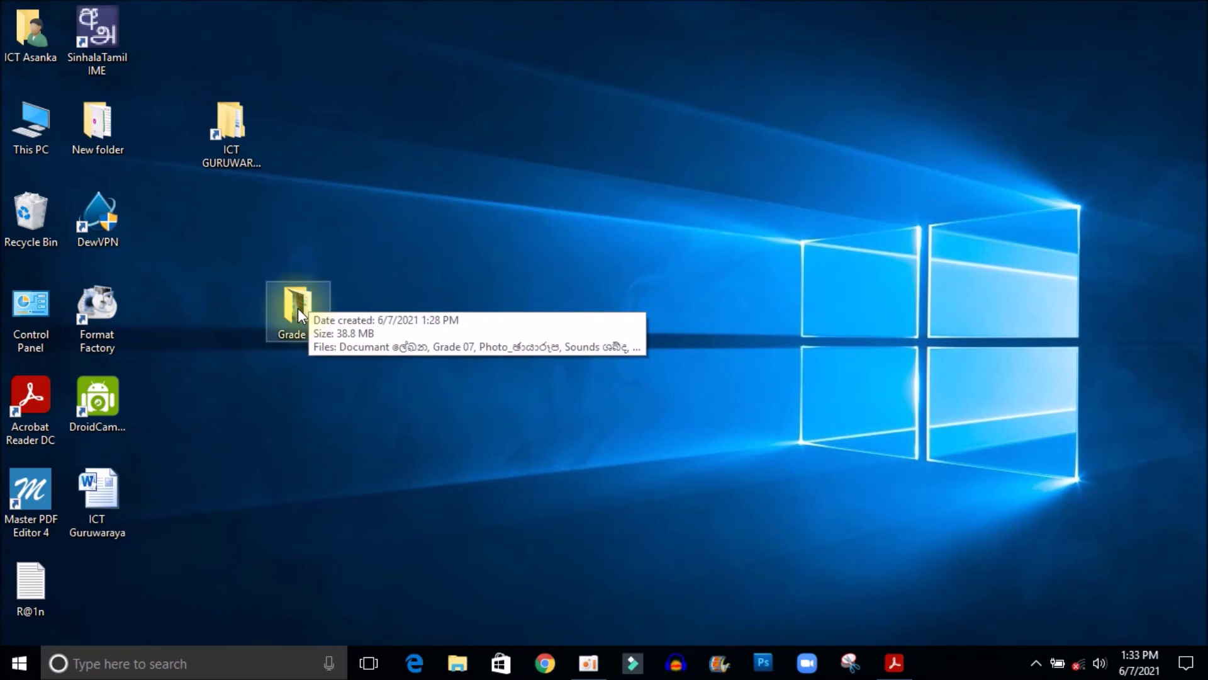
double_click(297, 309)
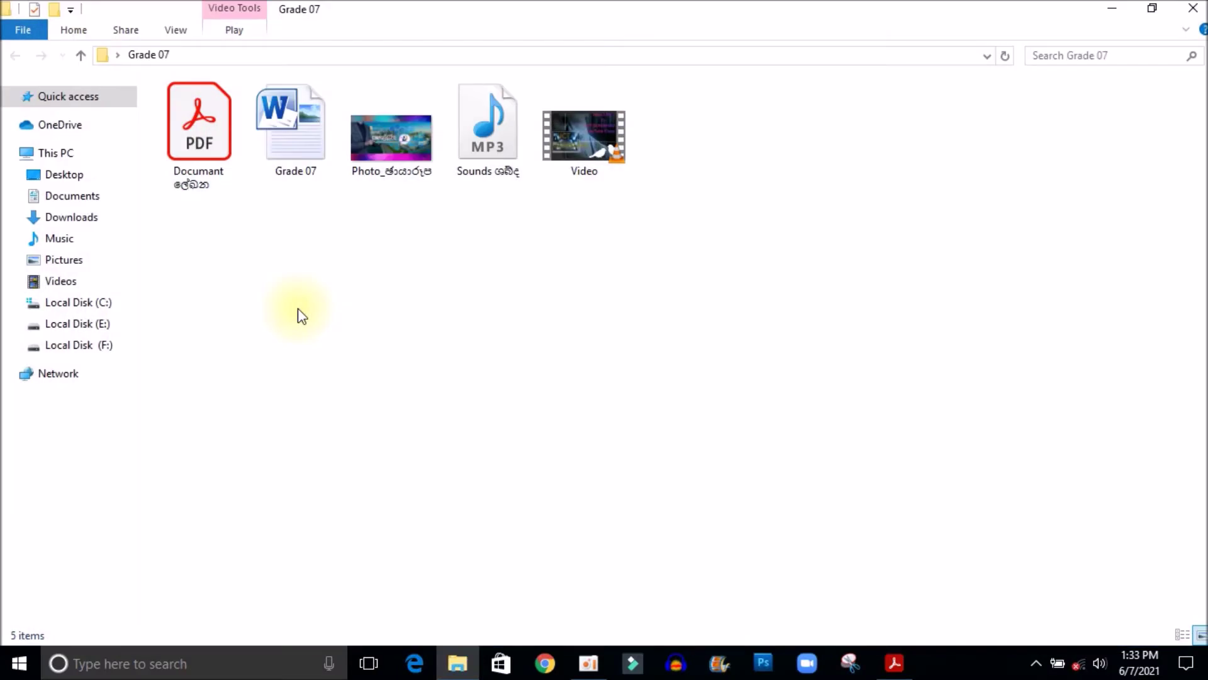
click(1193, 8)
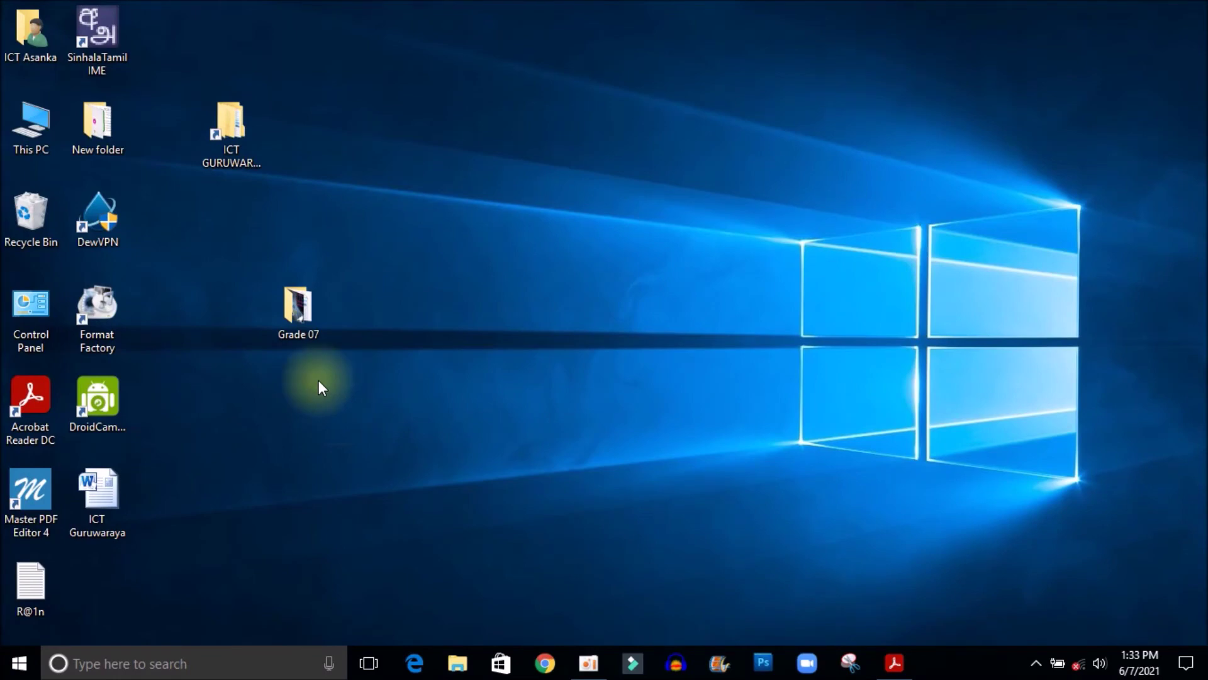
right_click(295, 308)
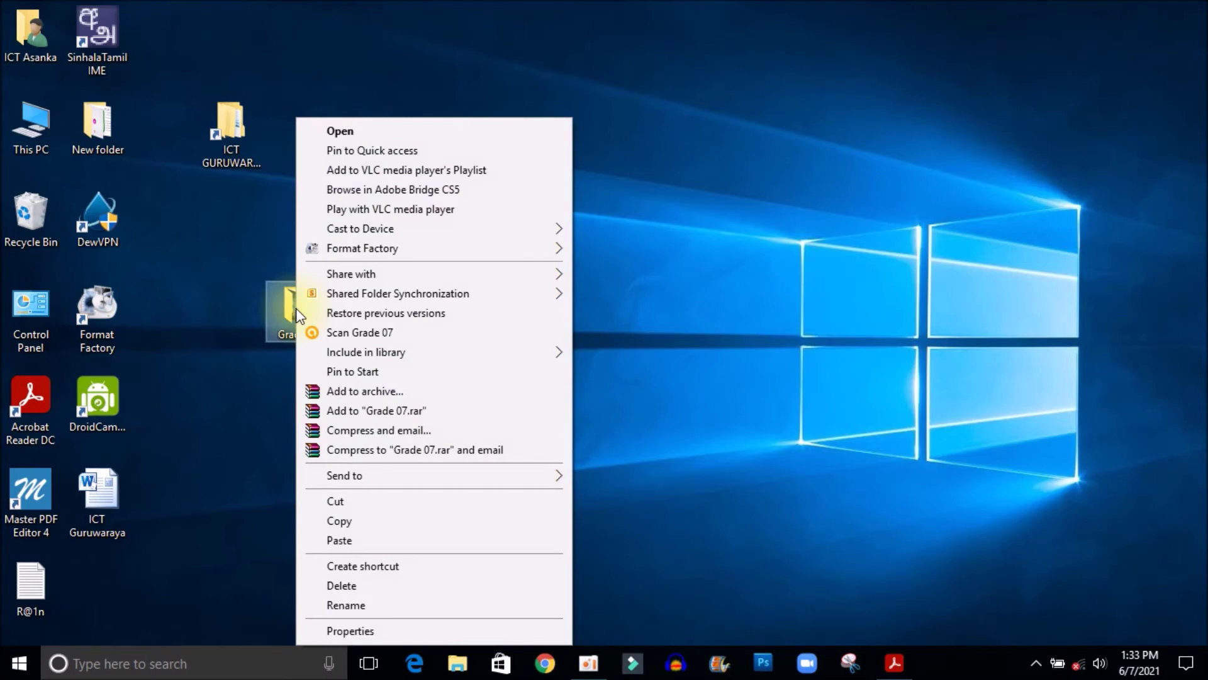
click(334, 130)
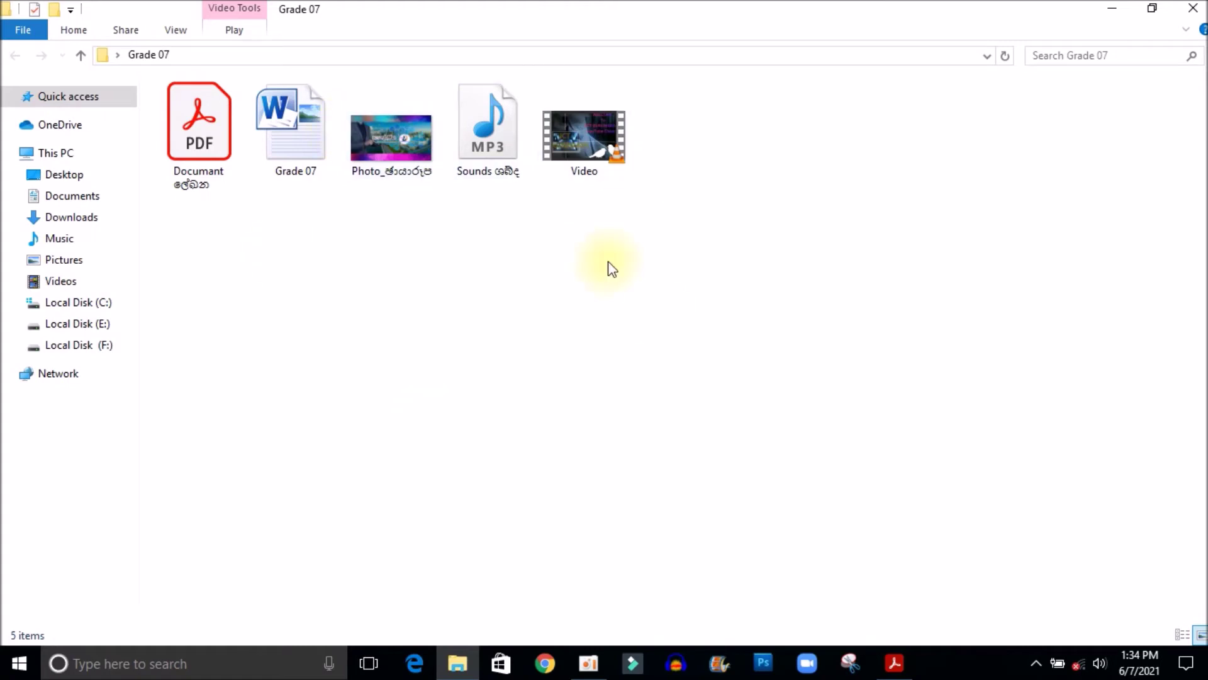
click(1193, 8)
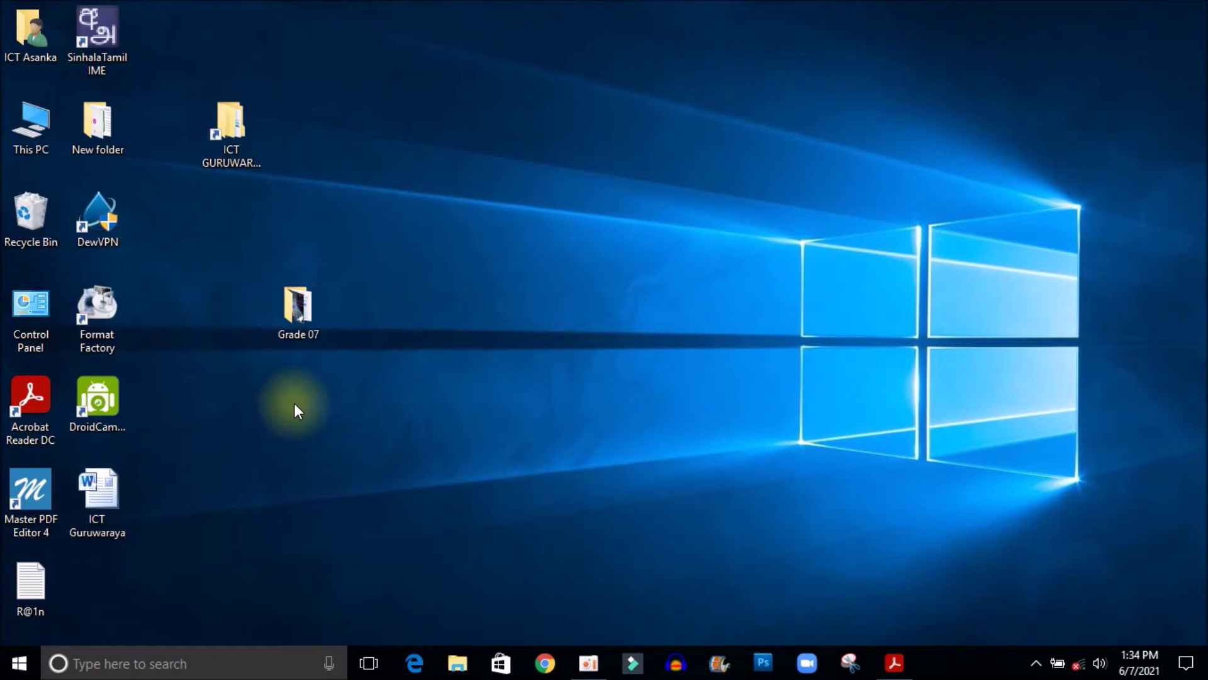
- Display the files in the Grade 07 folder as extra large icons, and close the folder window
double_click(304, 313)
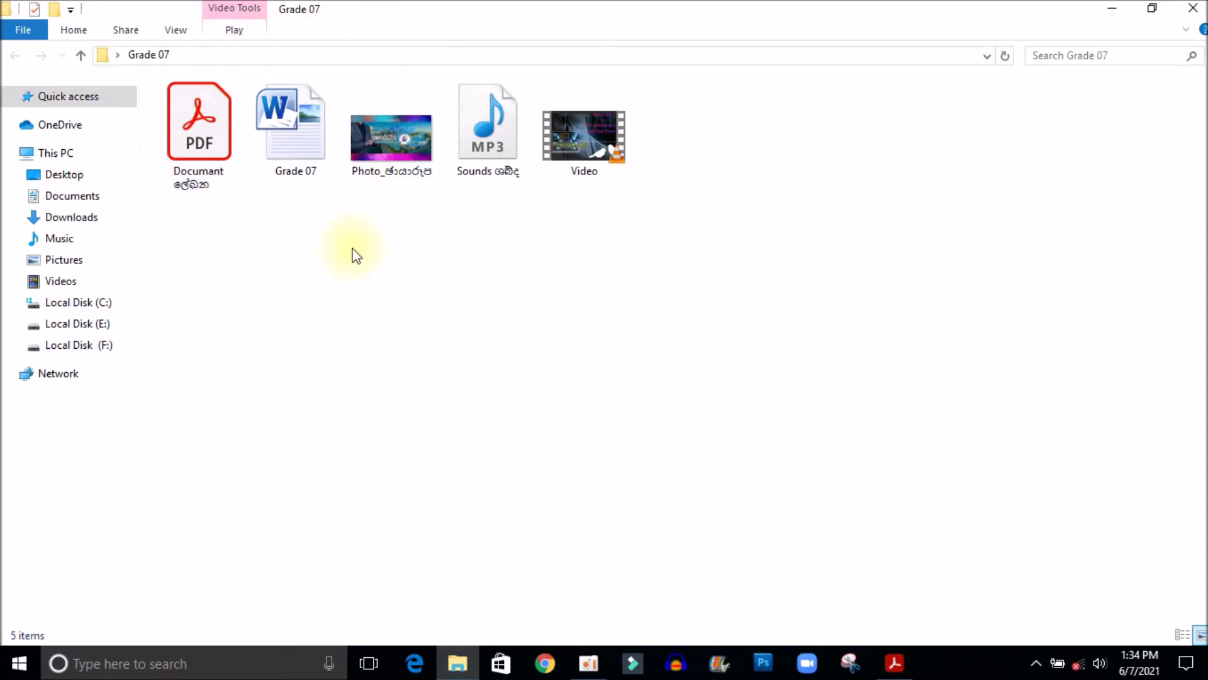
click(70, 29)
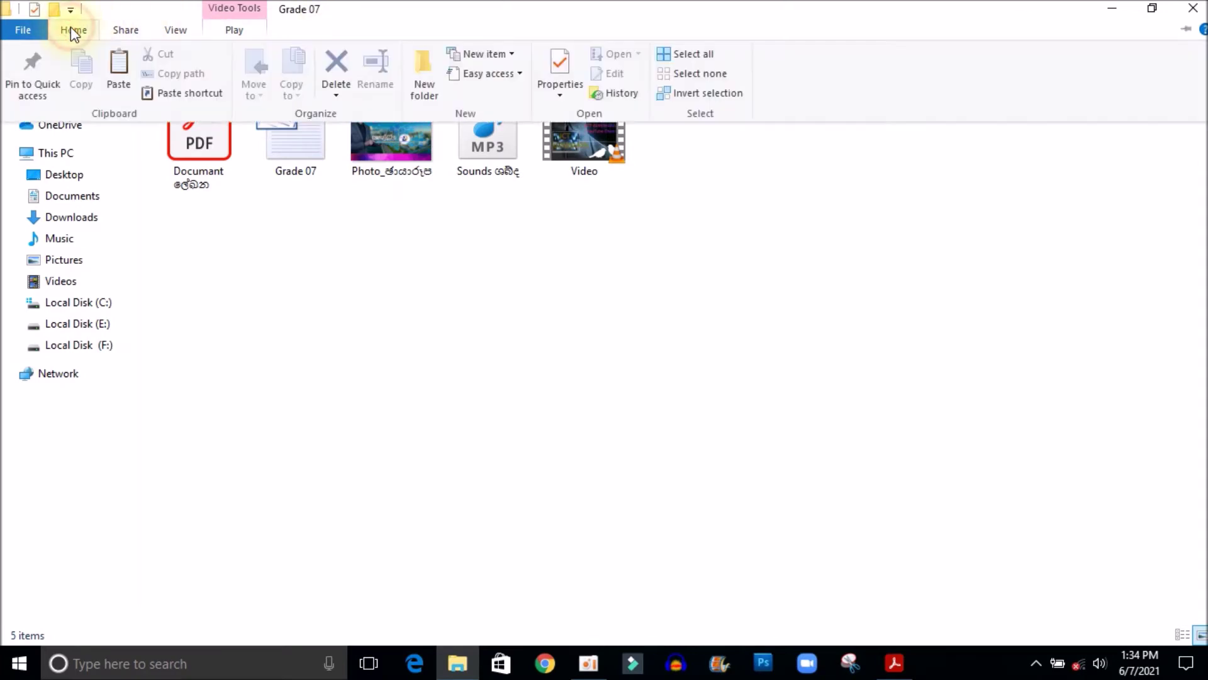
click(125, 31)
click(171, 30)
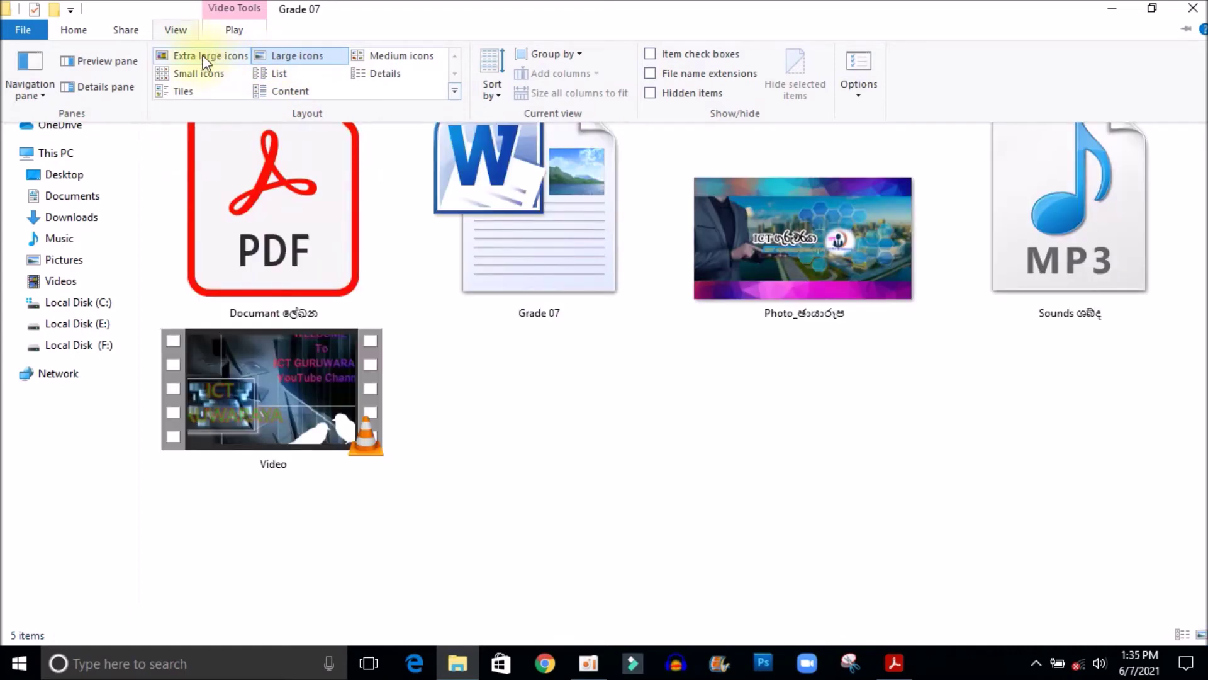
click(203, 56)
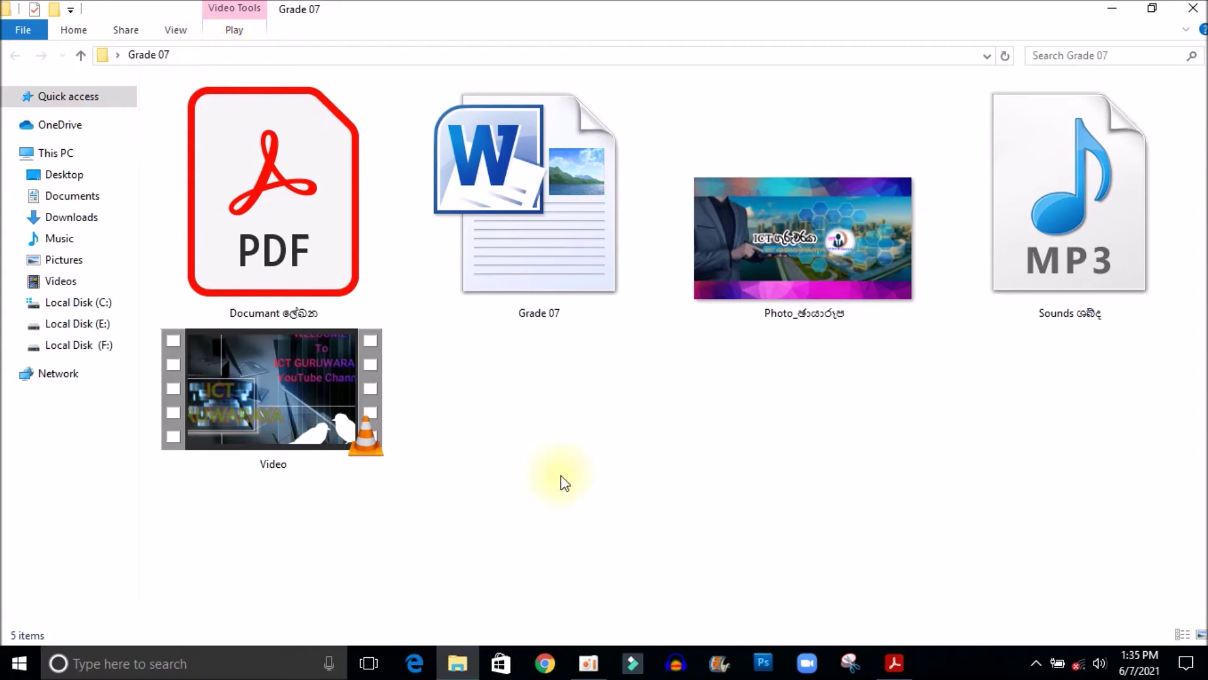
click(177, 32)
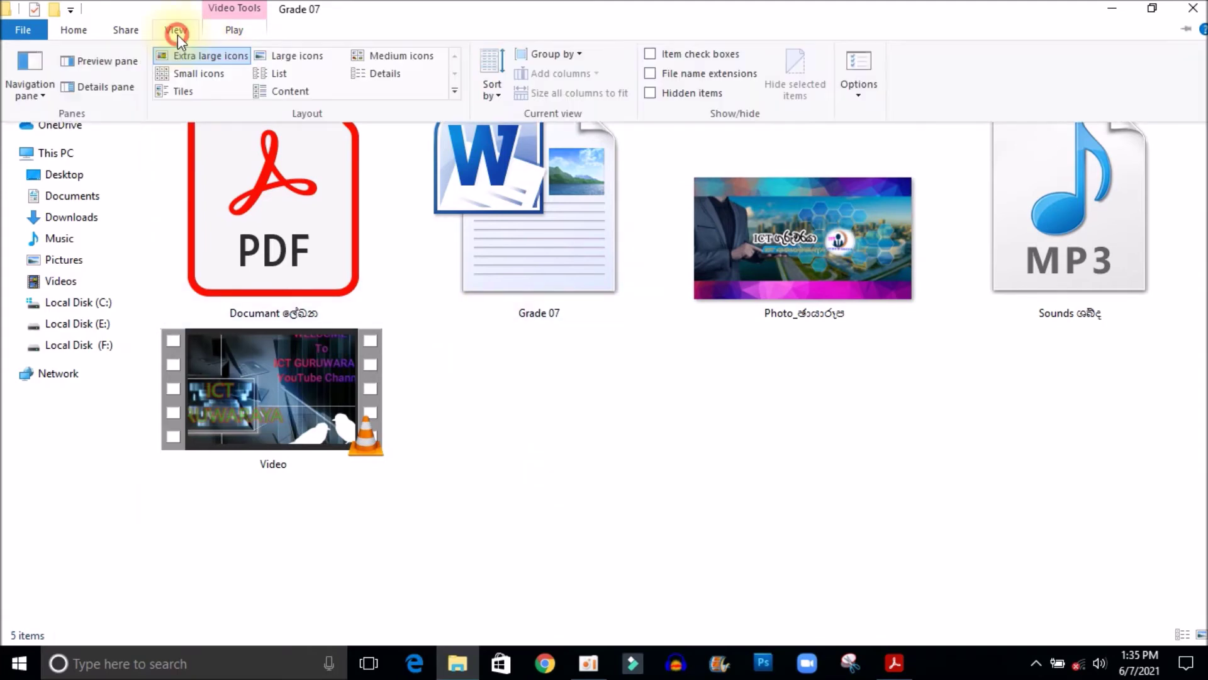
click(598, 436)
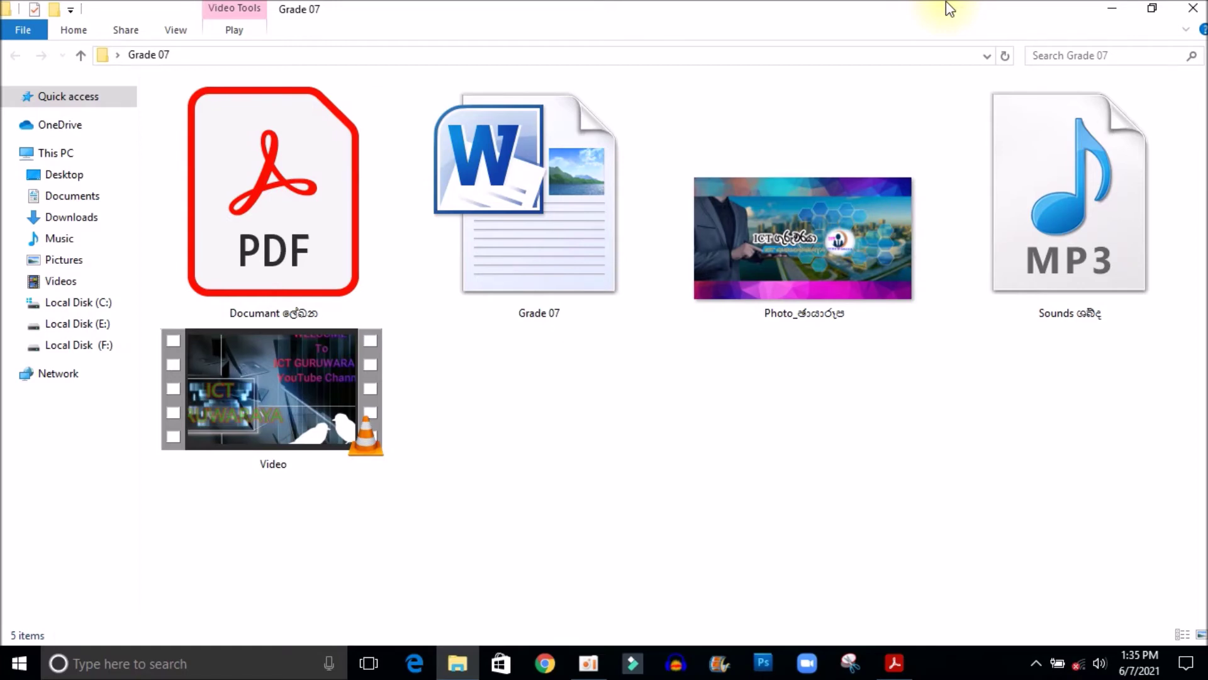
click(1192, 10)
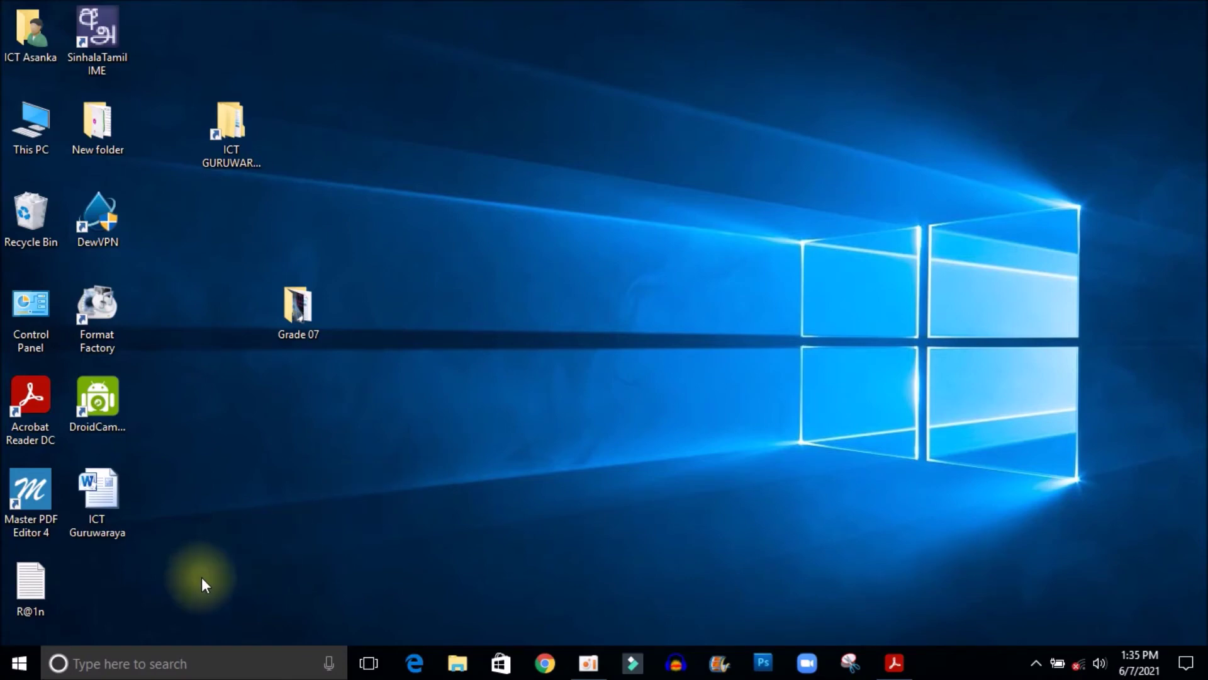
- Search for "wo", launch Microsoft Word 2010 and dismiss the Document Recovery pane
click(168, 667)
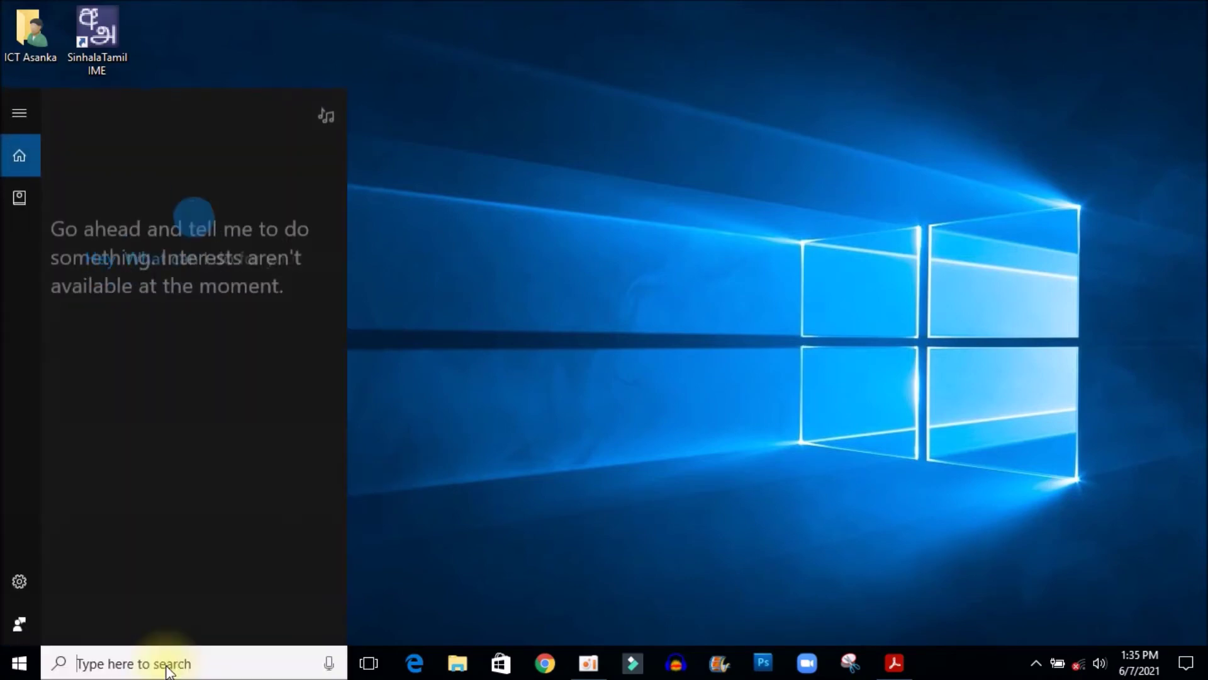
text(w)
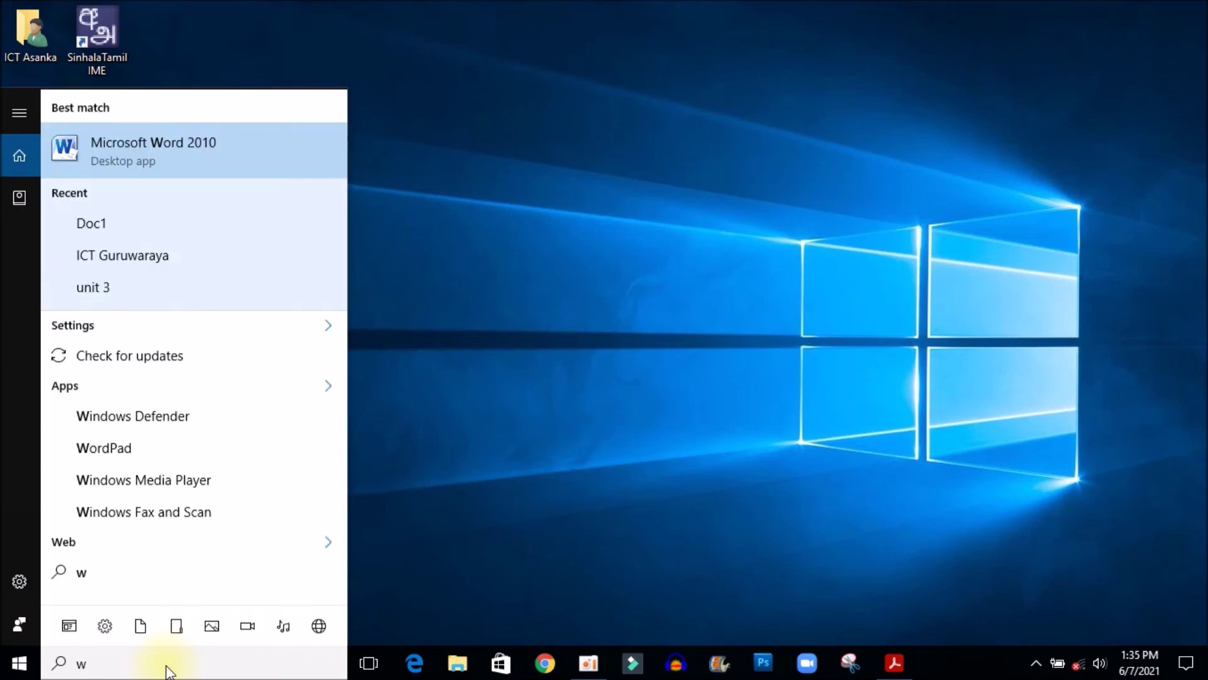
text(o)
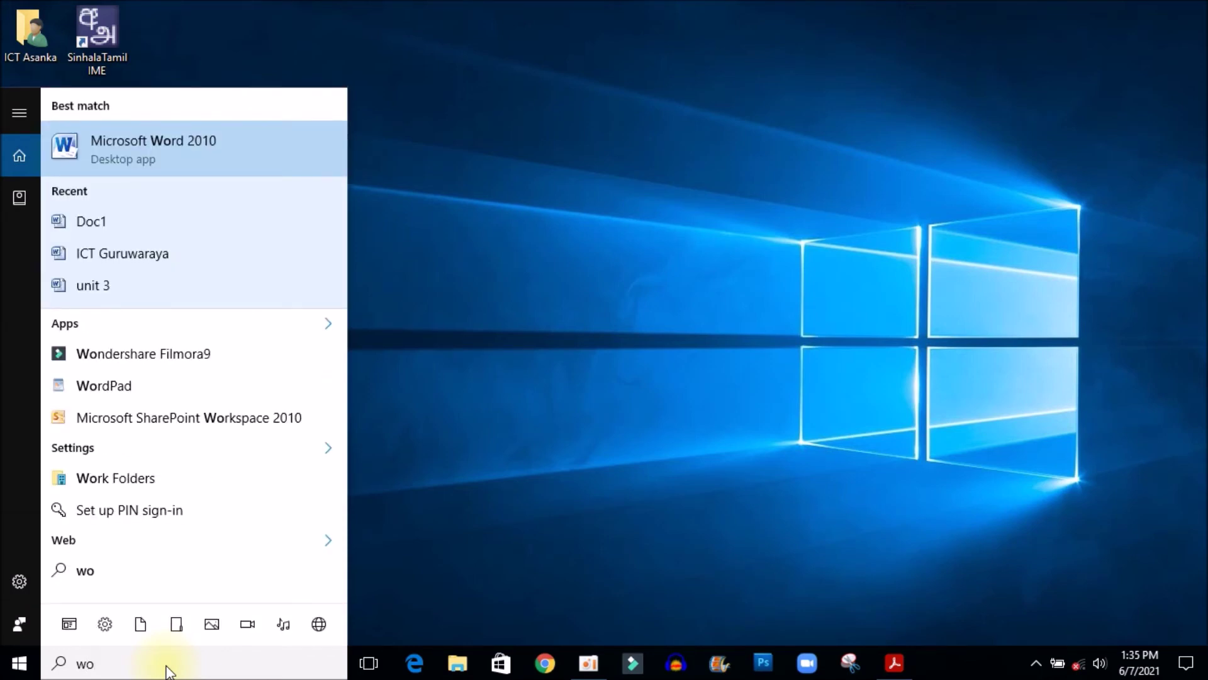
click(182, 157)
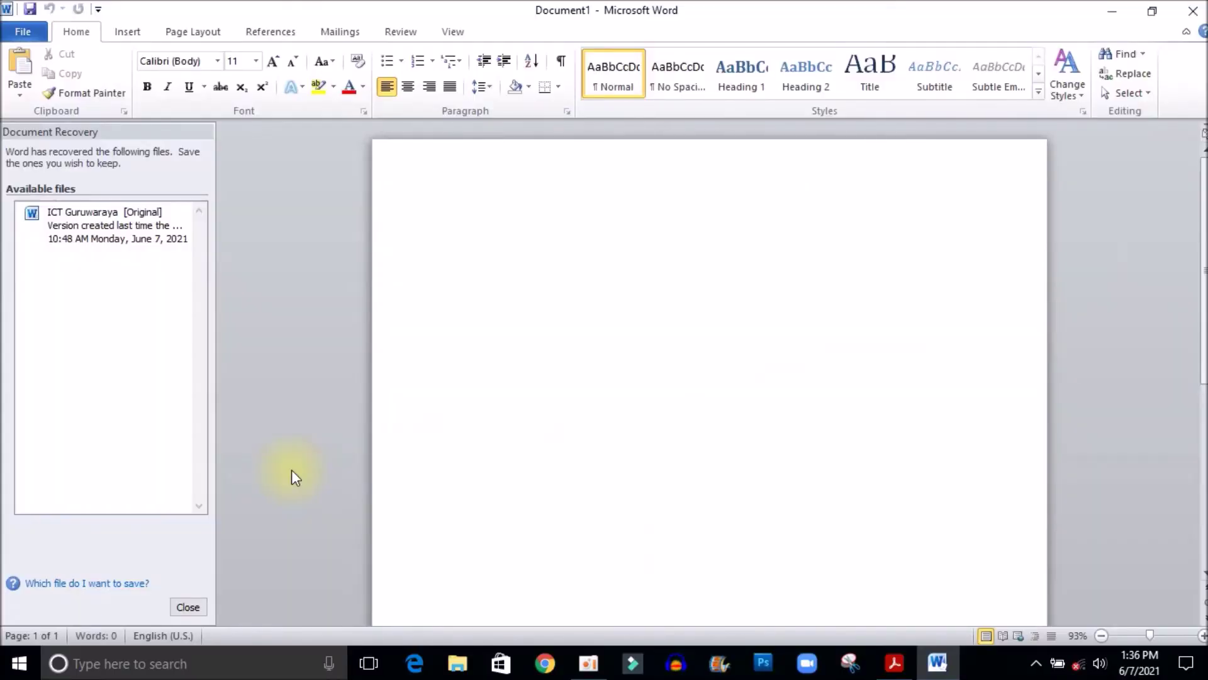
click(189, 607)
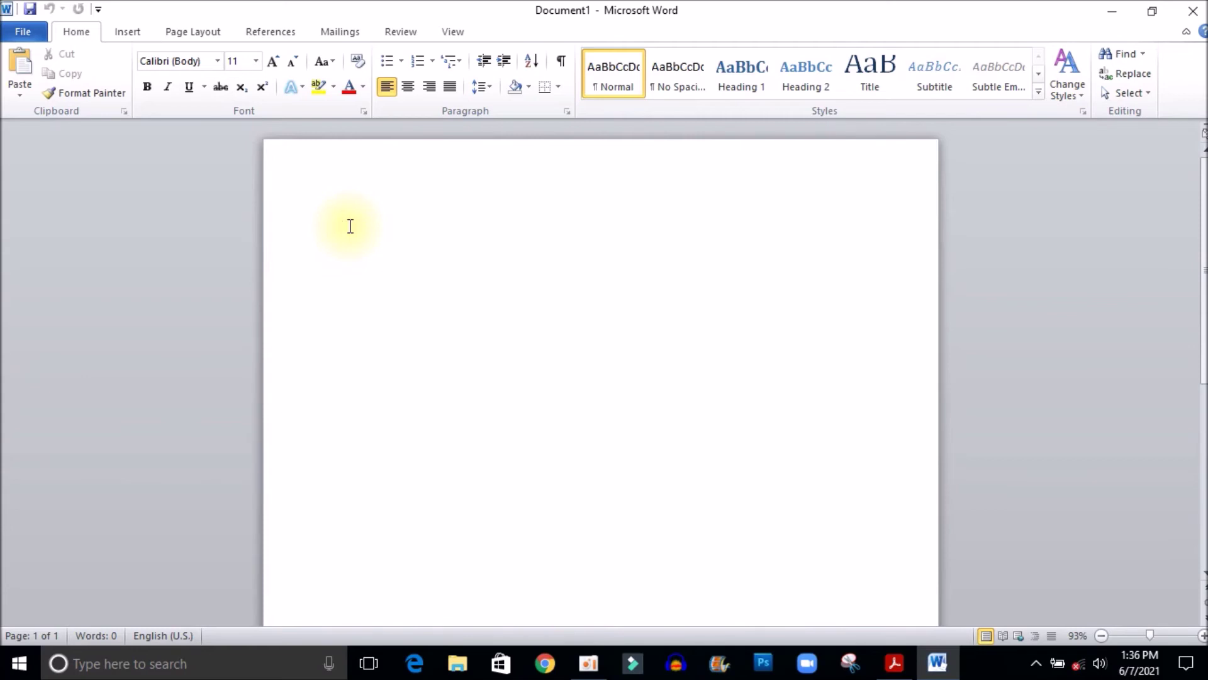
- Enter the text "ICT Grade 07" in the blank document
text(I)
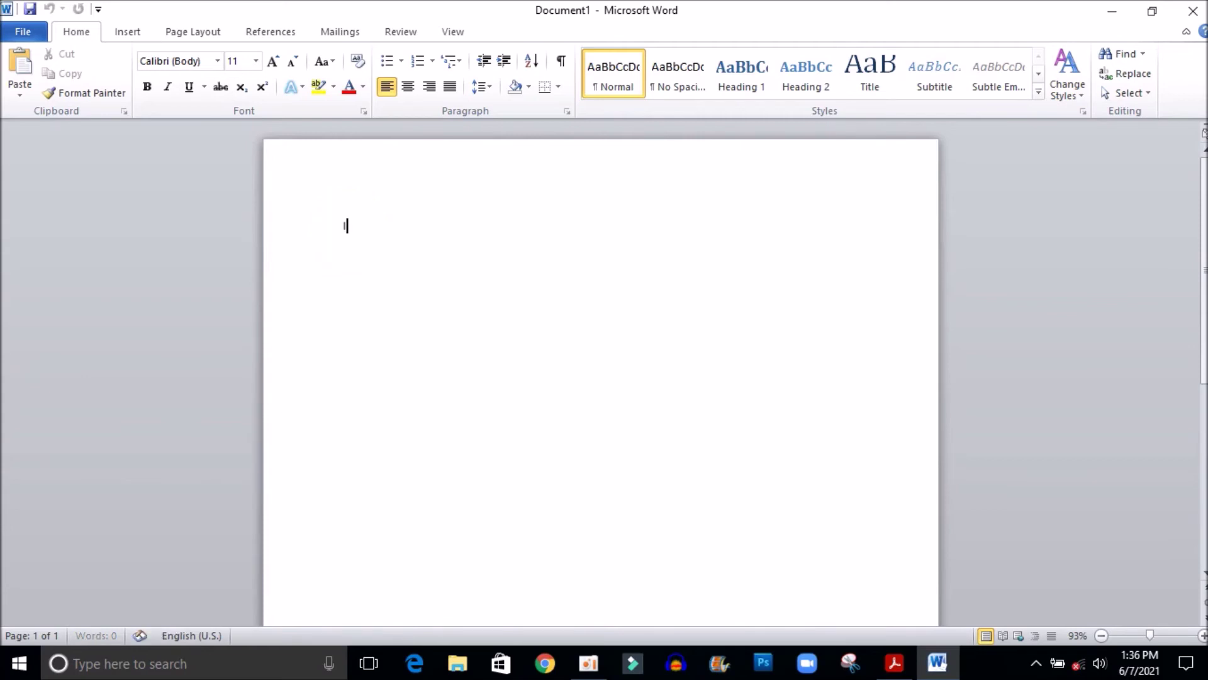
text(CT Grad)
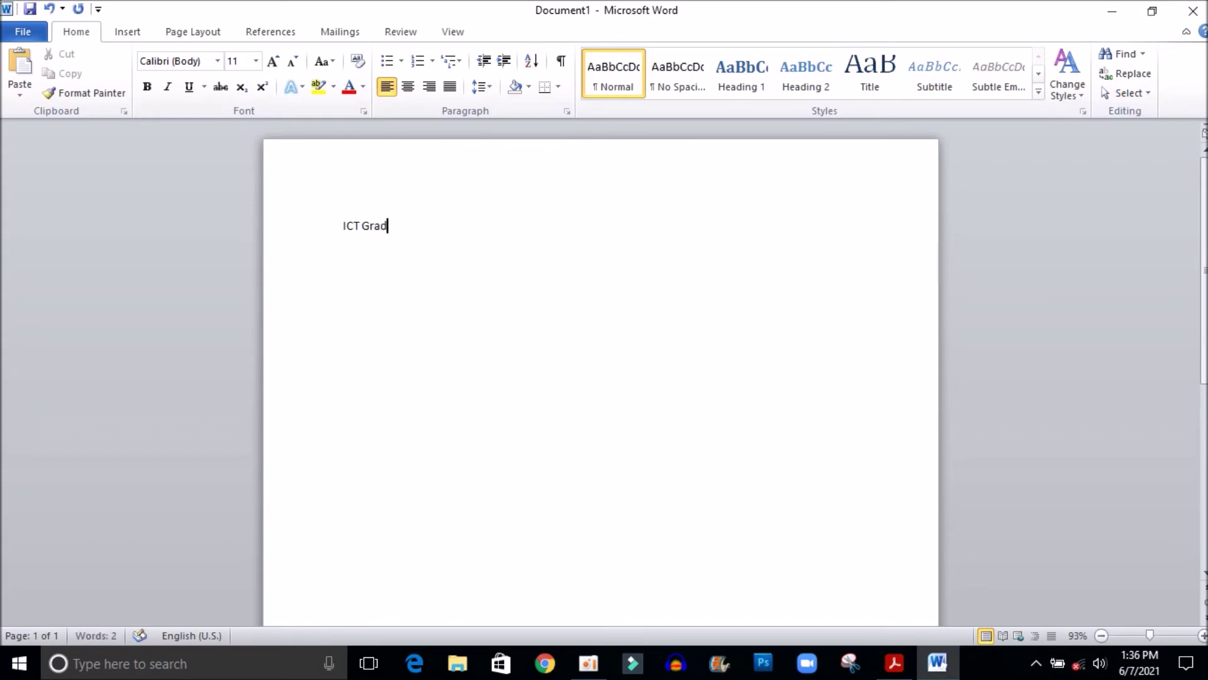
text(e 07)
- Enlarge the "ICT Grade 07" line to font size 59
click(306, 231)
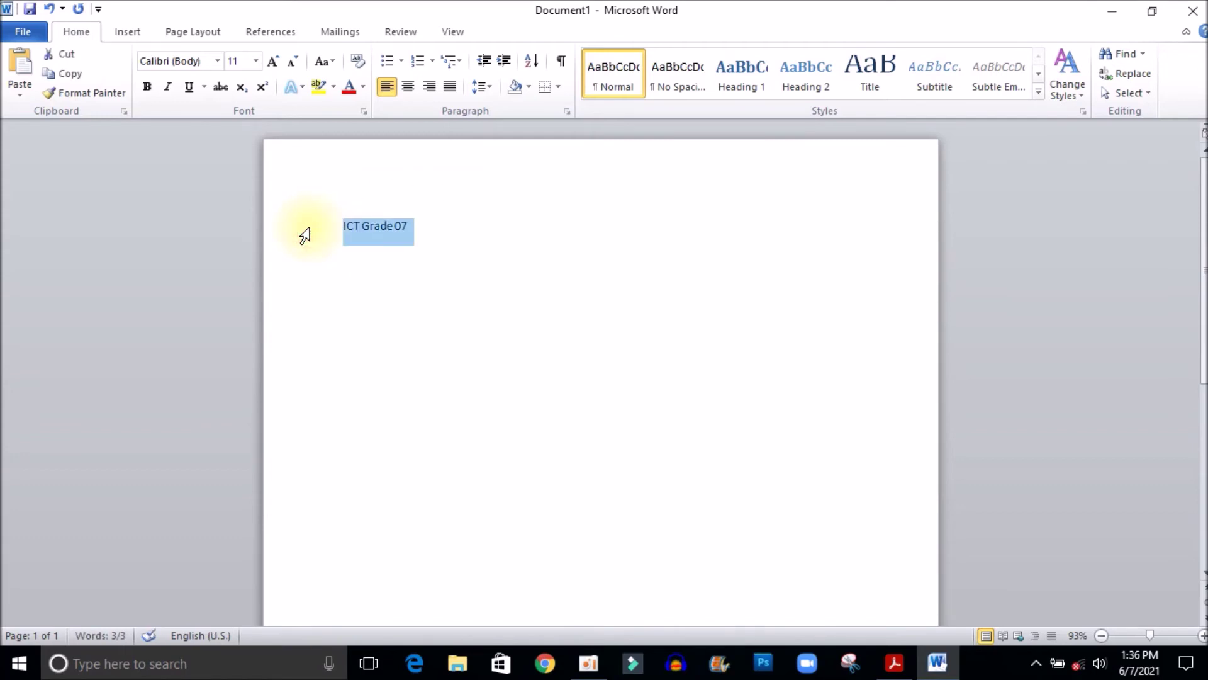
key(ctrl+bracketright)
key(ctrl+bracketright)
key(ctrl+bracketright)
key(ctrl+bracketright)
key(ctrl+bracketright)
key(ctrl+bracketright)
key(ctrl+bracketright)
key(ctrl+bracketright)
key(ctrl+bracketright)
key(ctrl+bracketright)
key(ctrl+bracketright)
key(ctrl+bracketright)
key(ctrl+bracketright)
key(ctrl+bracketright)
key(ctrl+bracketright)
key(ctrl+bracketright)
key(ctrl+bracketright)
key(ctrl+bracketright)
key(ctrl+bracketright)
key(ctrl+bracketright)
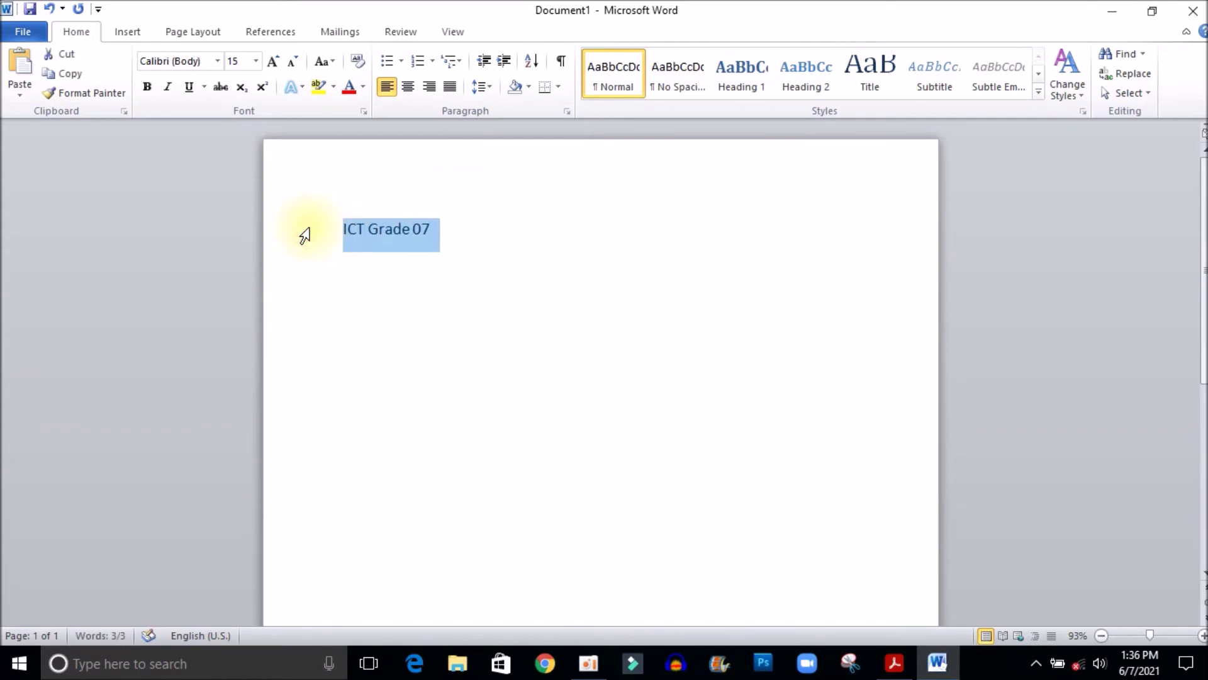
key(ctrl+bracketright)
key(ctrl+bracketright)
key(ctrl+bracketright)
key(ctrl+bracketright)
key(ctrl+bracketright)
key(ctrl+bracketright)
key(ctrl+bracketright)
key(ctrl+bracketright)
key(ctrl+bracketright)
key(ctrl+bracketright)
key(ctrl+bracketright)
key(ctrl+bracketright)
key(ctrl+bracketright)
key(ctrl+bracketright)
key(ctrl+bracketright)
key(ctrl+bracketright)
key(ctrl+bracketright)
key(ctrl+bracketright)
key(ctrl+bracketright)
key(ctrl+bracketright)
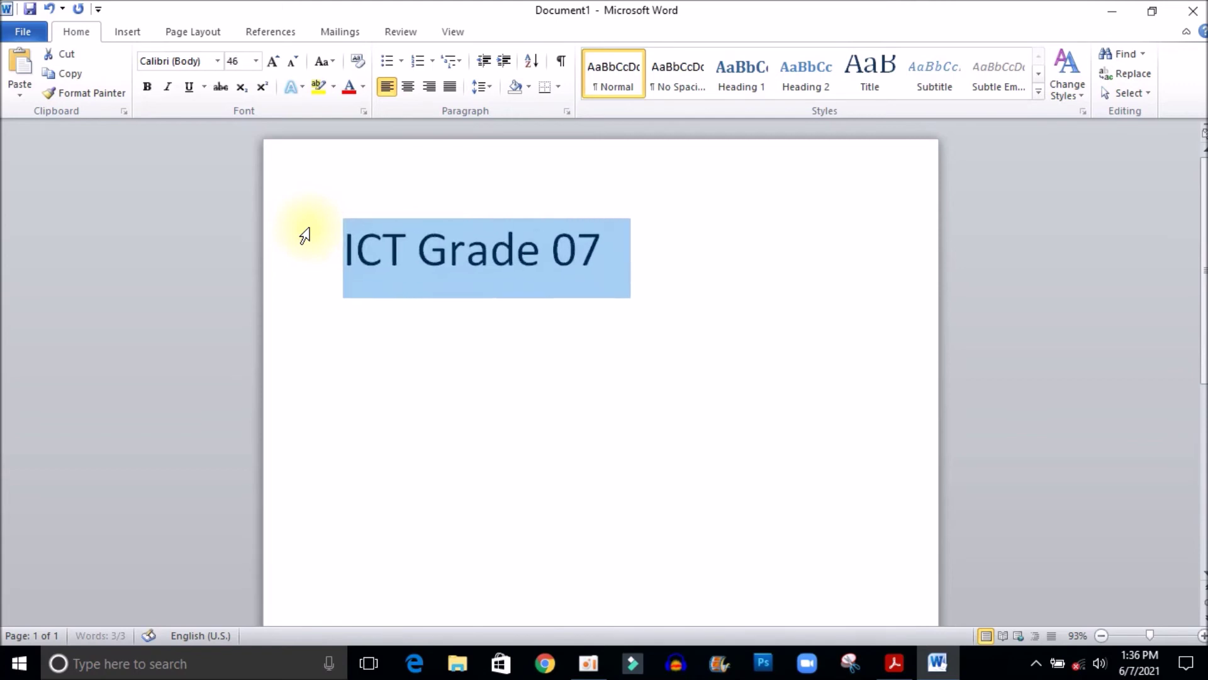
key(ctrl+bracketright)
key(ctrl+bracketright)
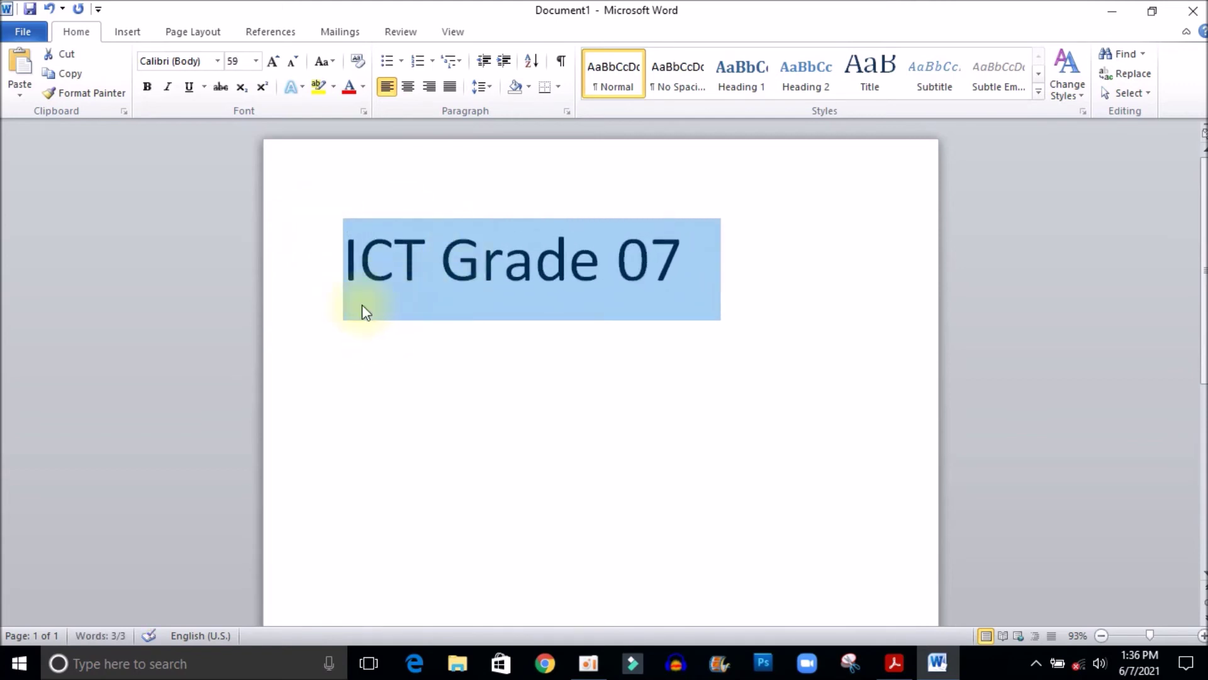
- Change the font colour of the "ICT Grade 07" line to the standard red and deselect the text
click(363, 87)
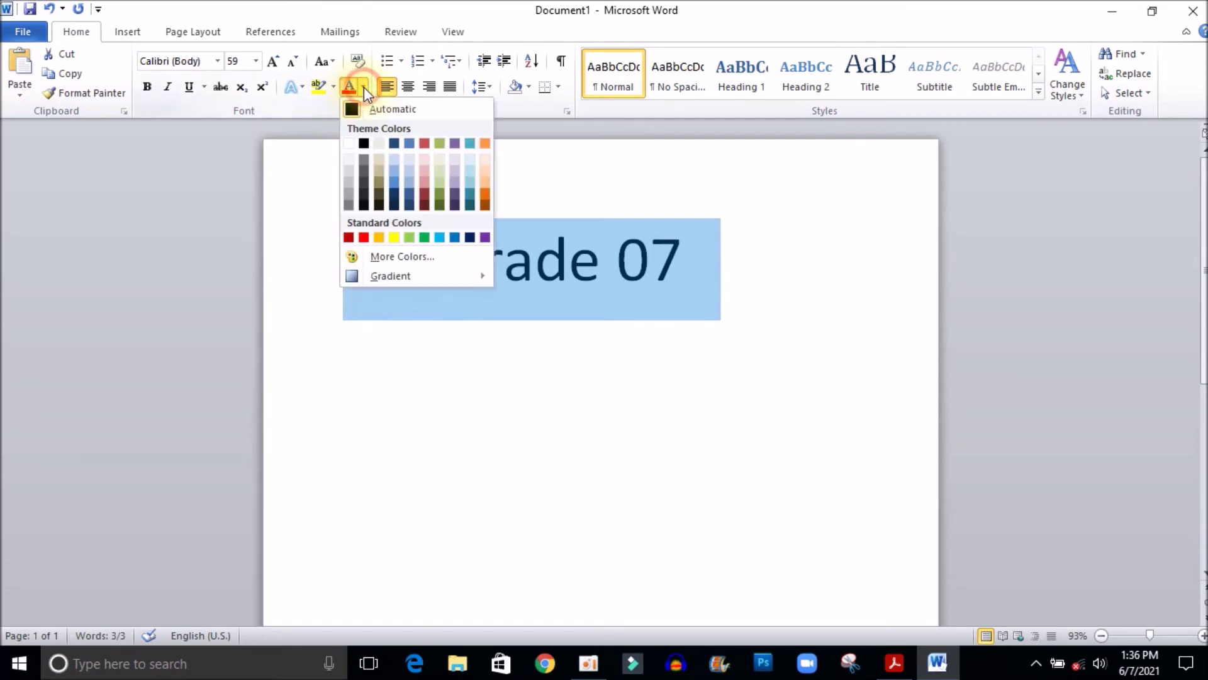
click(364, 238)
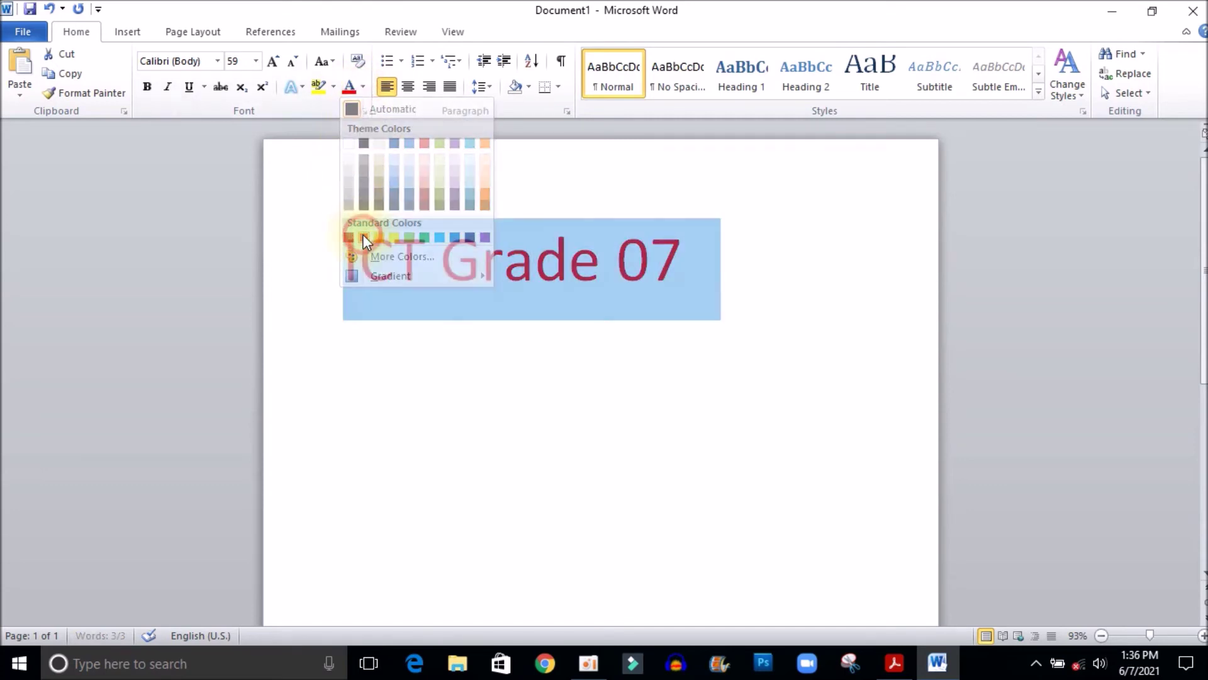
click(532, 443)
click(687, 262)
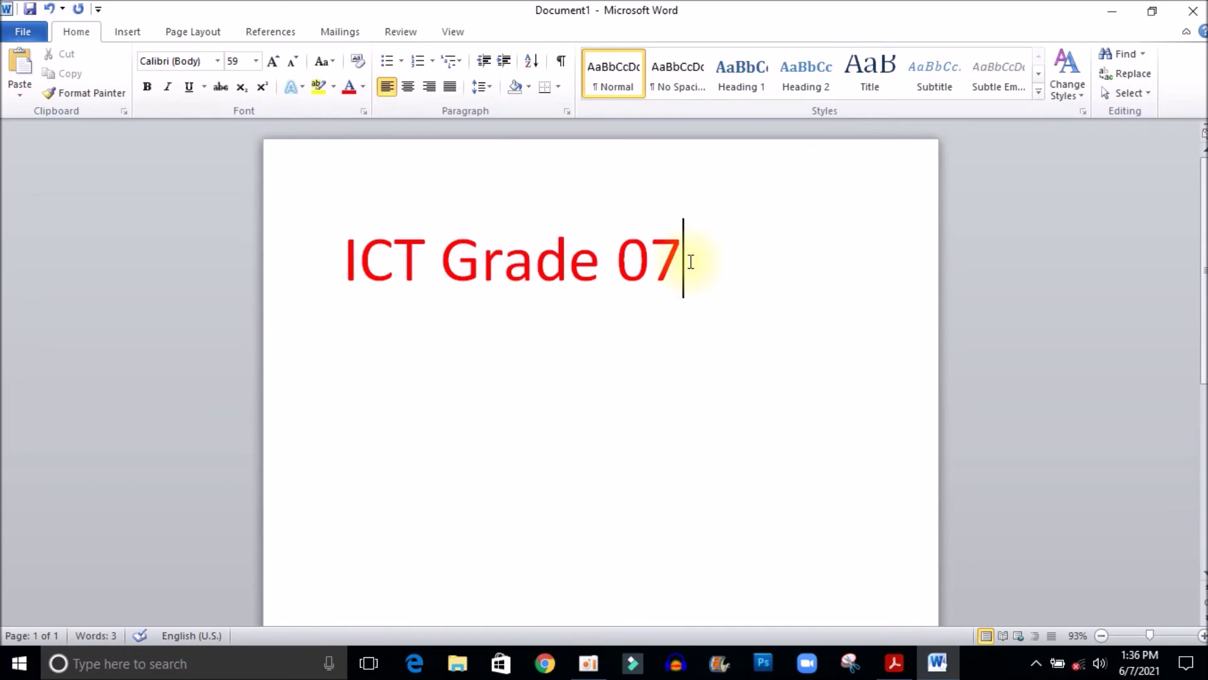
click(371, 360)
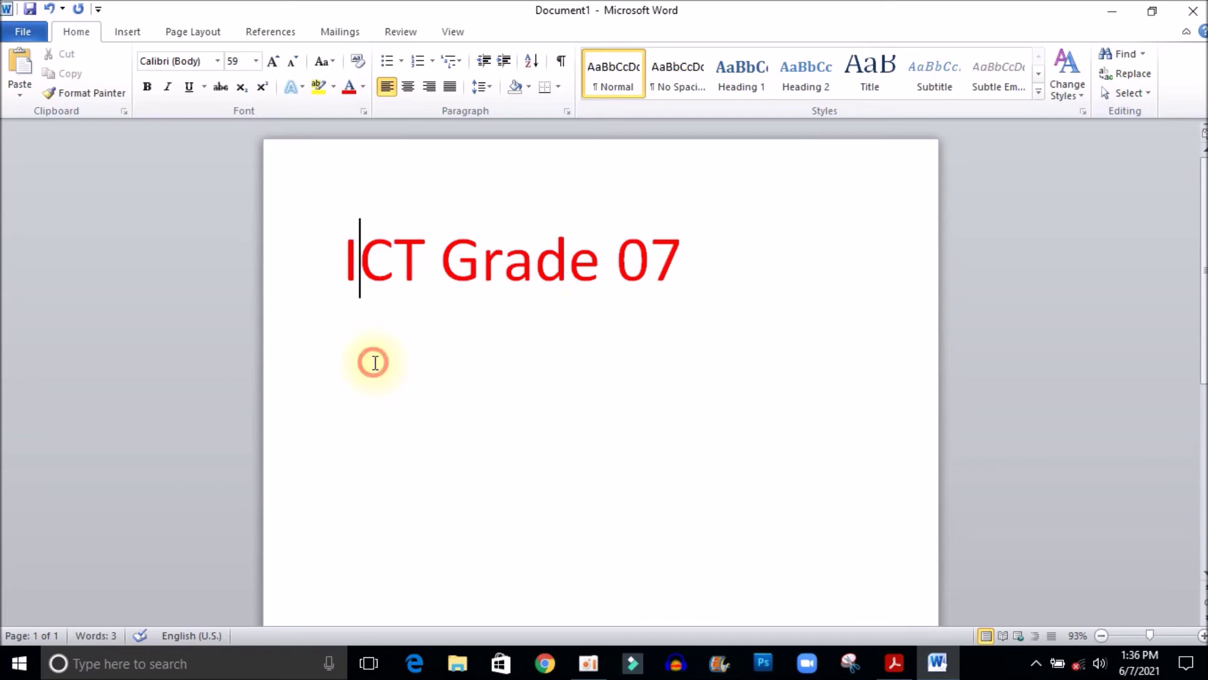
click(340, 288)
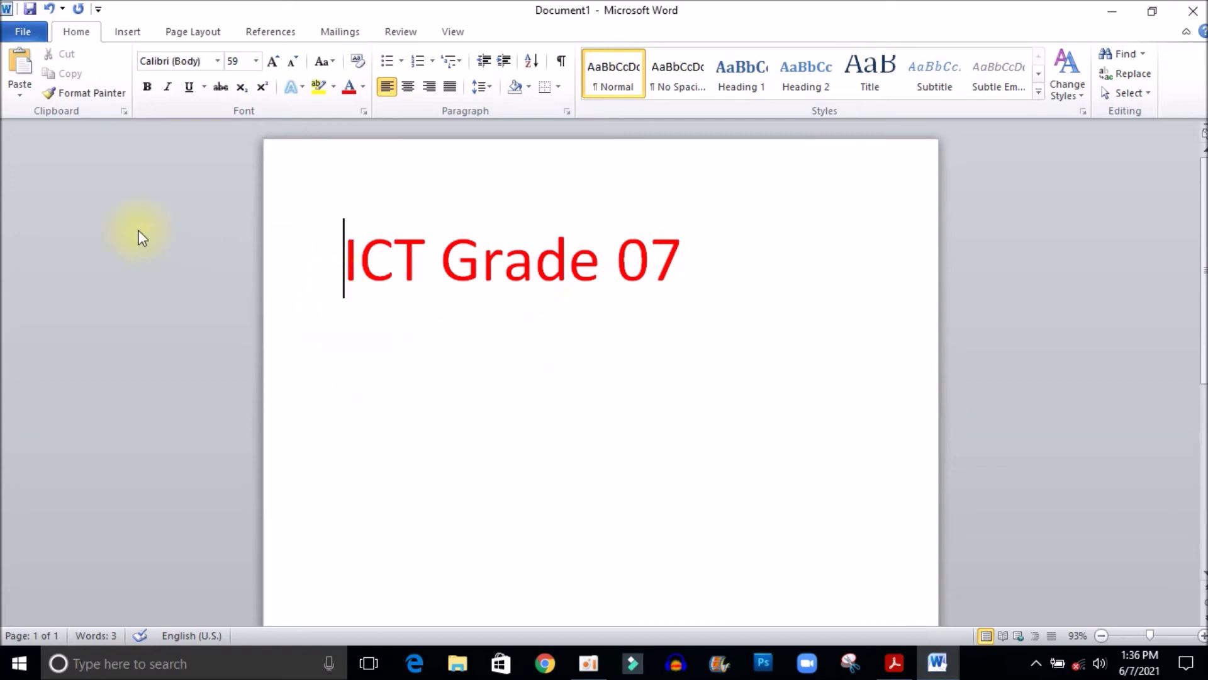
- Start saving the new document and look through the Desktop, Documents and Downloads folders as possible save locations
click(25, 31)
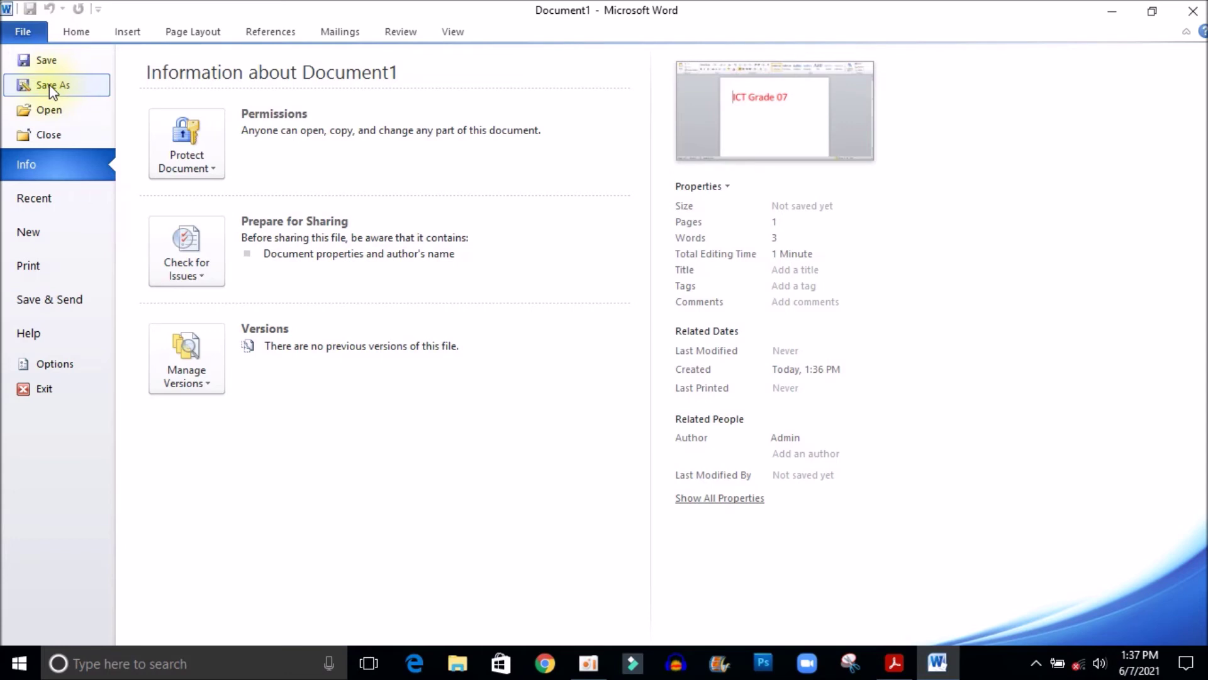
key(Escape)
key(ctrl+s)
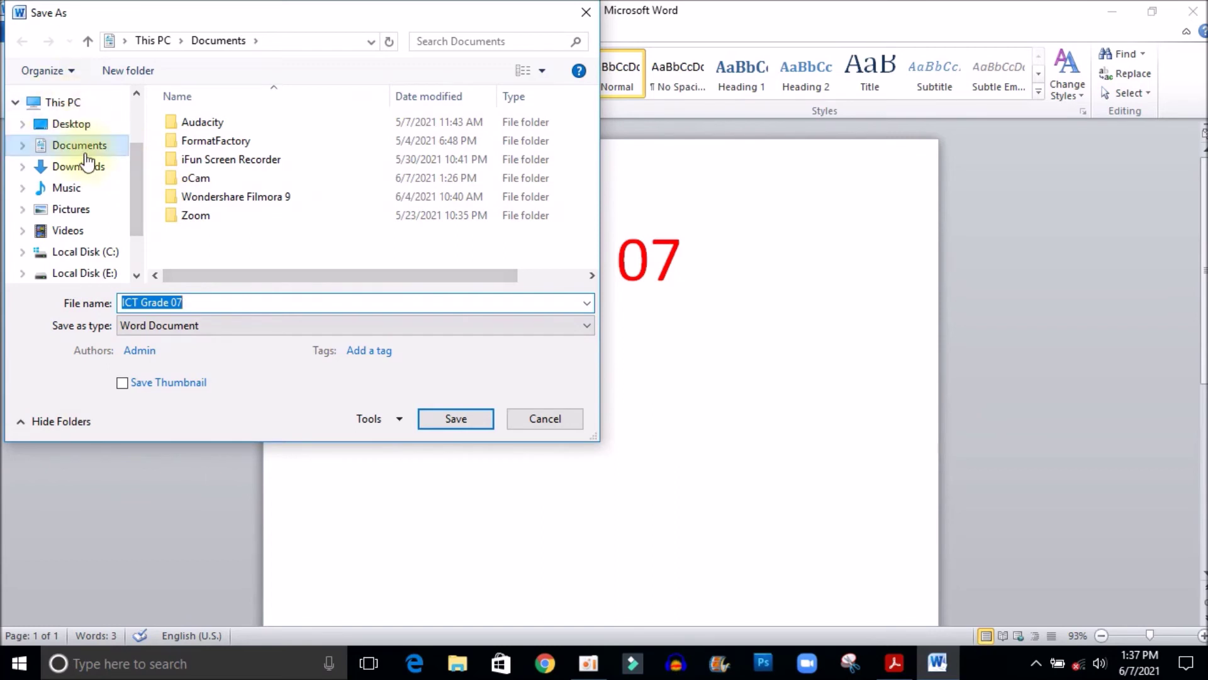
mouse_move(134, 201)
mouse_down()
mouse_move(135, 130)
mouse_move(135, 234)
mouse_move(134, 178)
mouse_up()
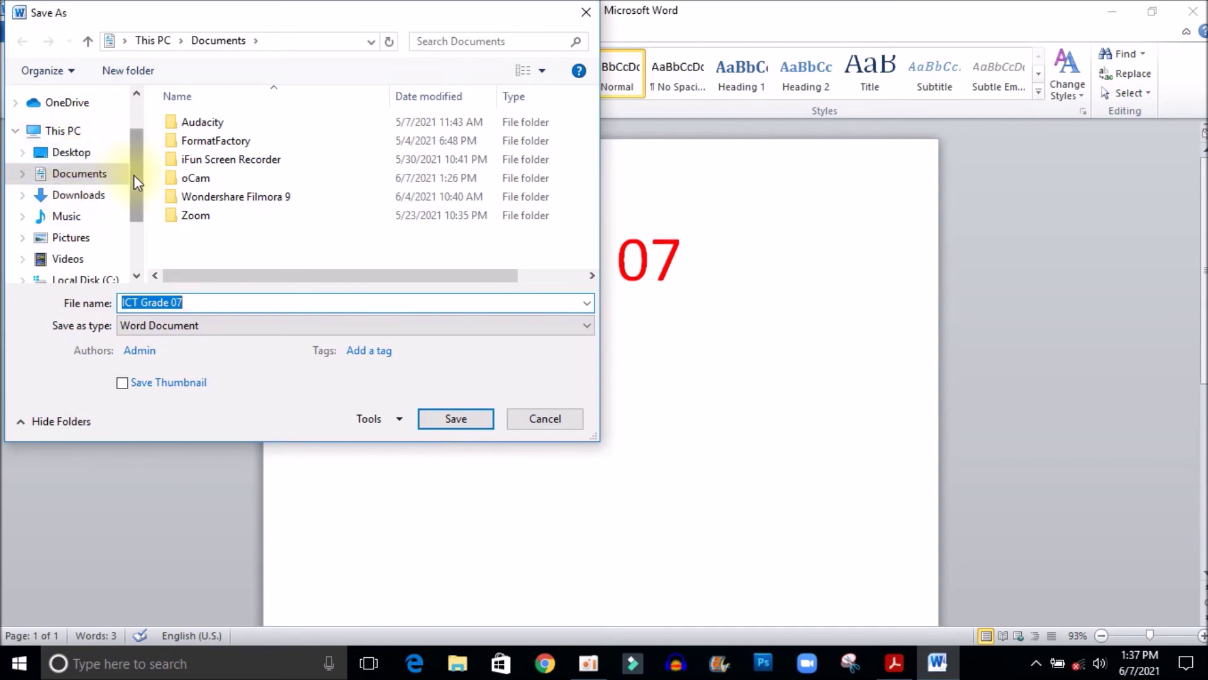
mouse_move(133, 174)
mouse_down()
mouse_move(134, 221)
mouse_move(137, 162)
mouse_up()
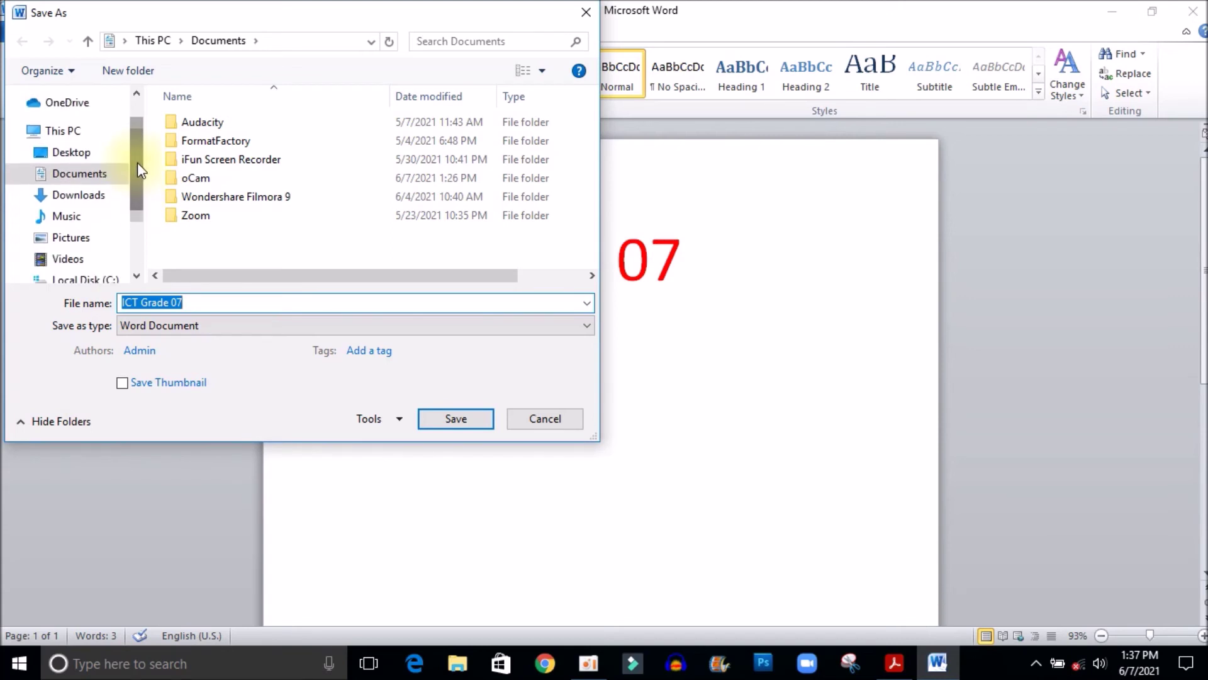
click(70, 155)
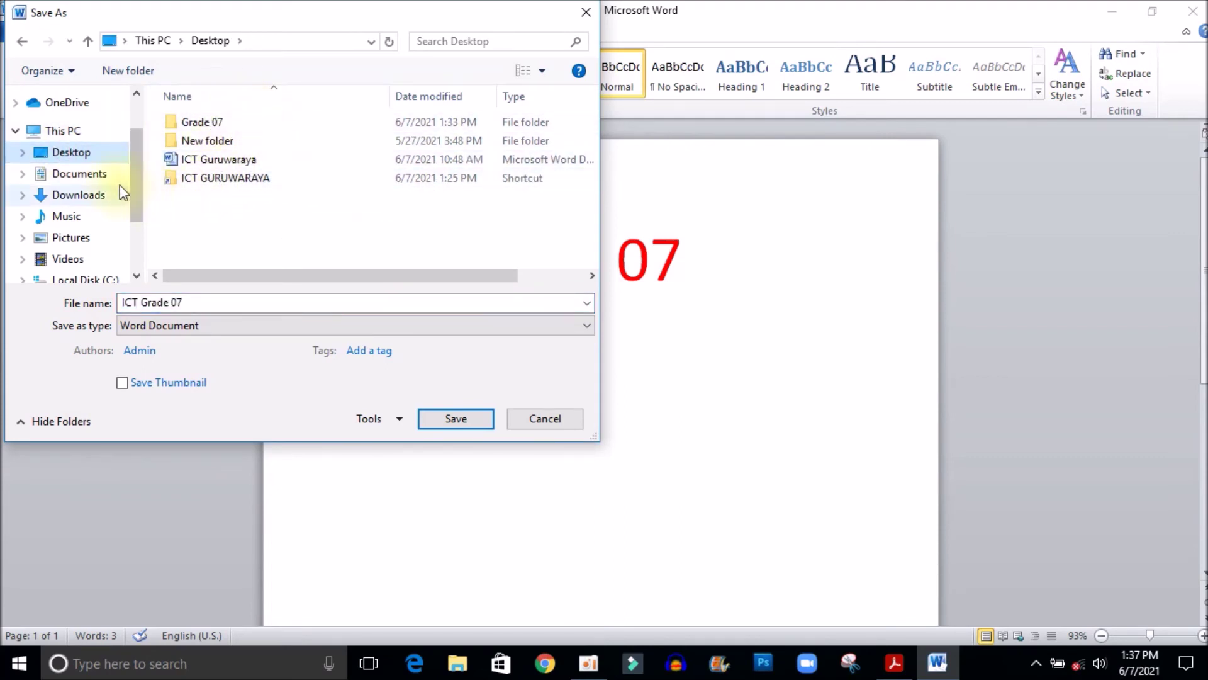
click(81, 176)
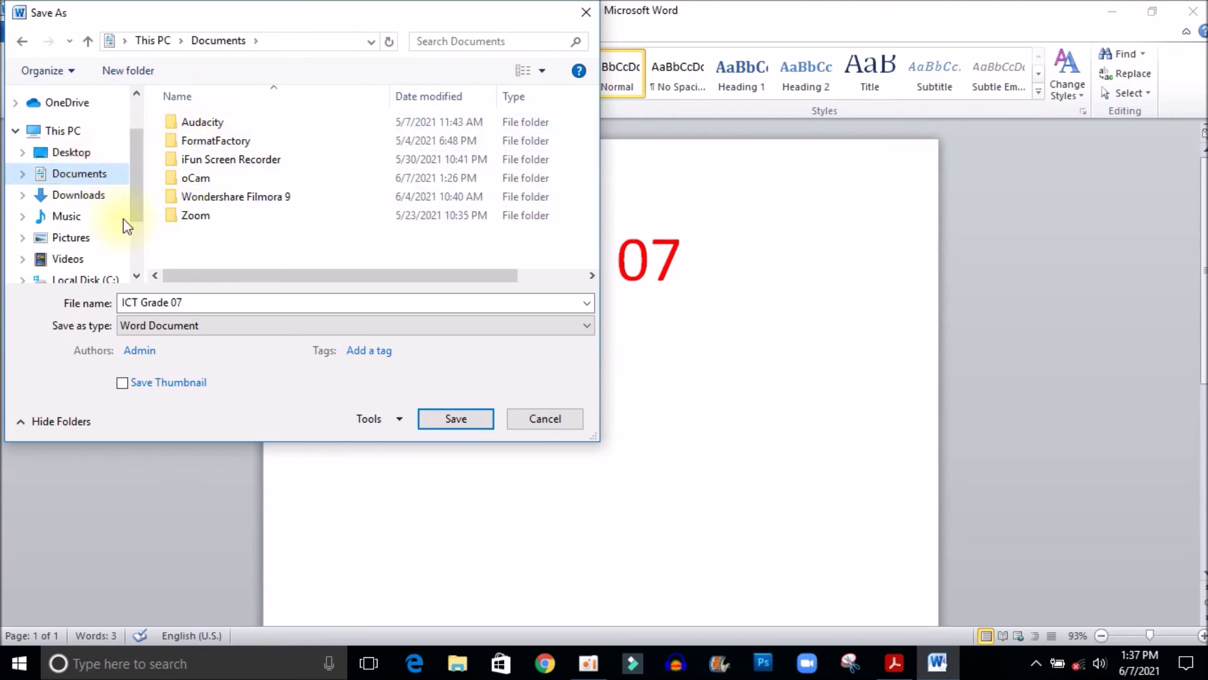
click(88, 198)
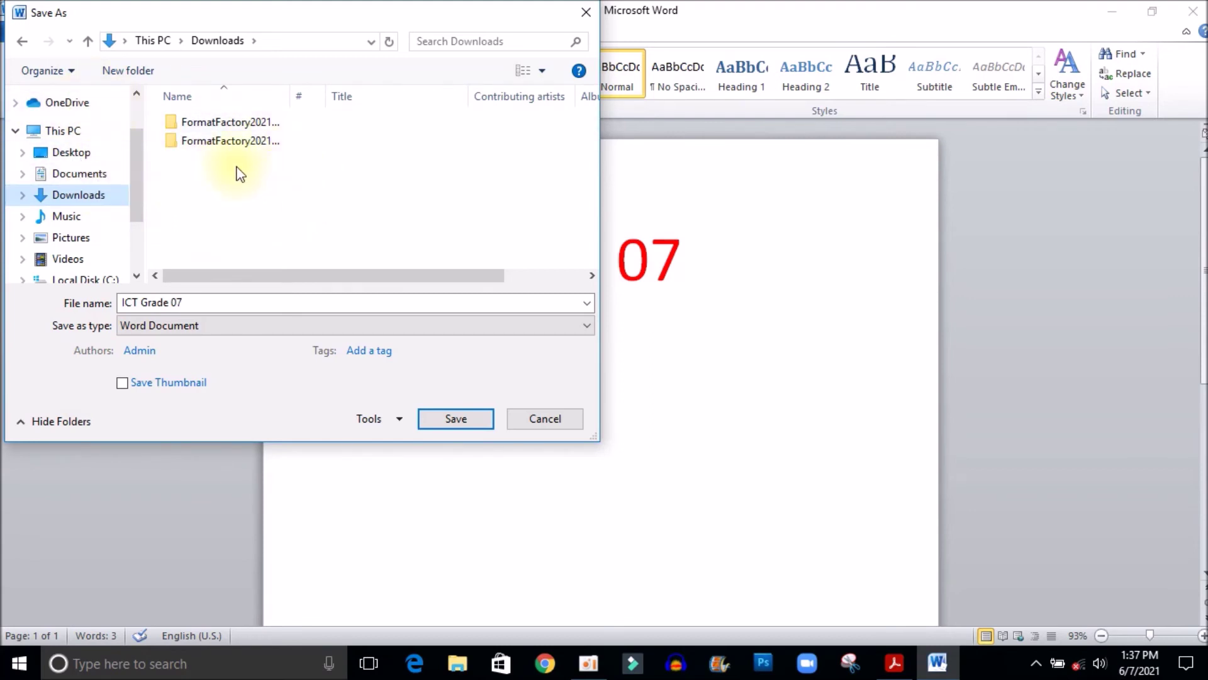
- Save the document under the file name "ICT" in the Grade 07 folder on the Desktop, and close it
click(70, 157)
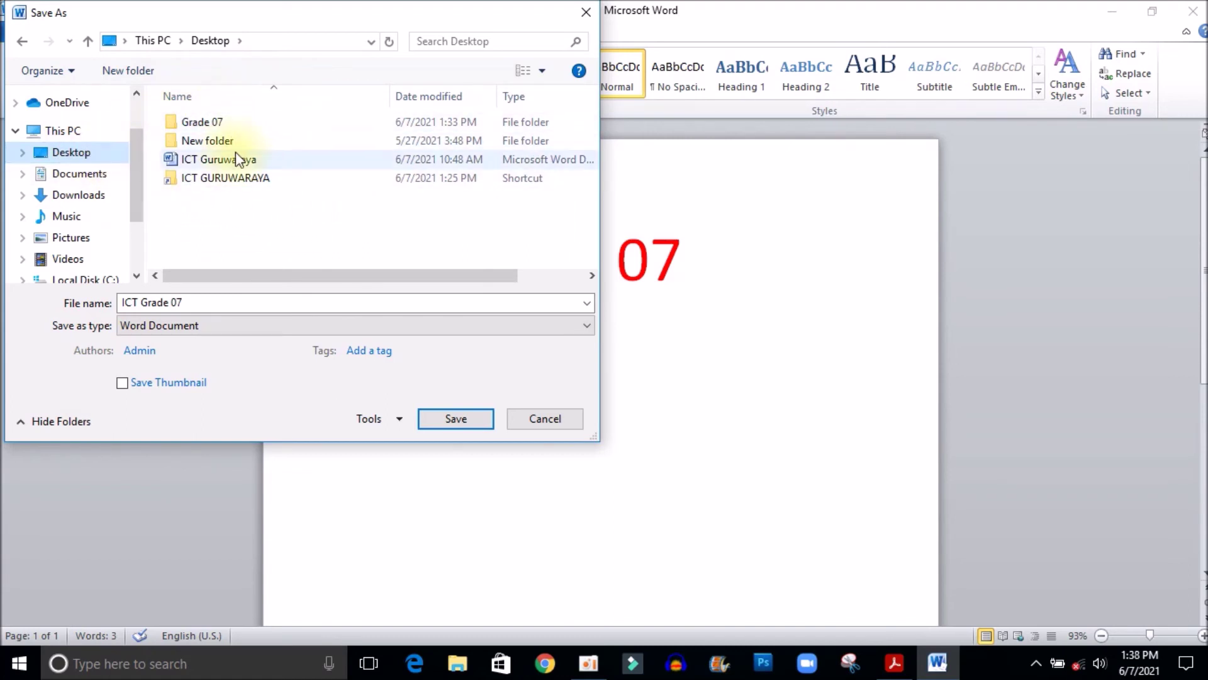
click(215, 124)
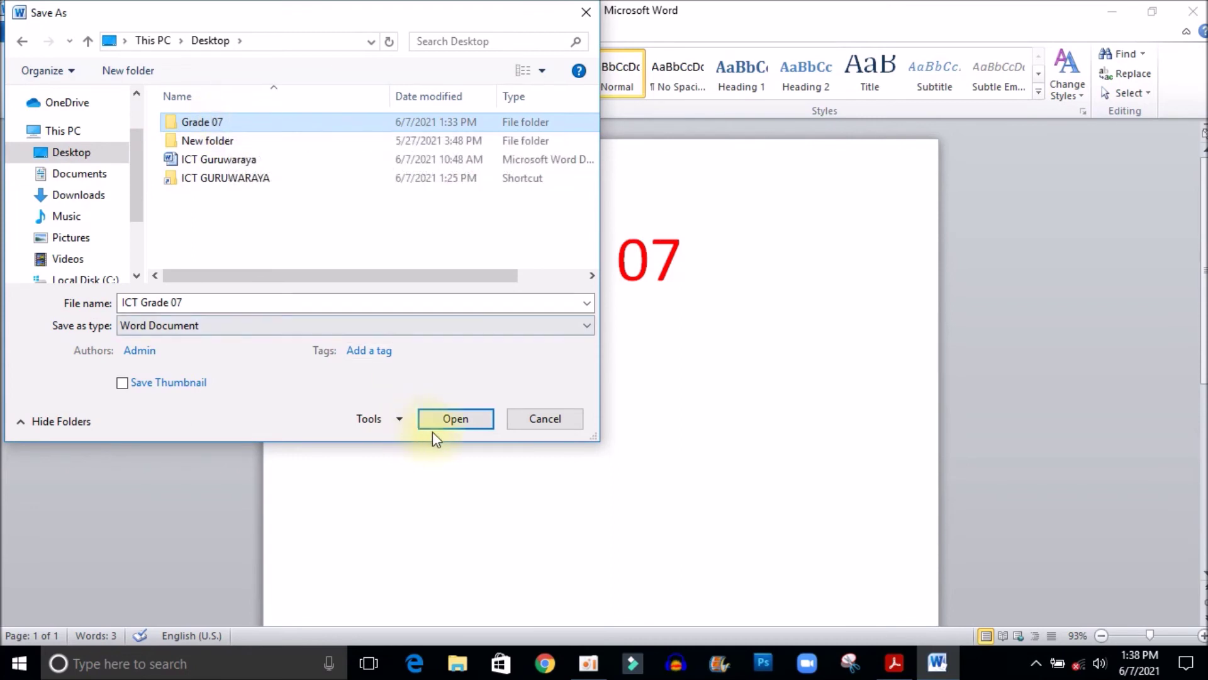
click(447, 417)
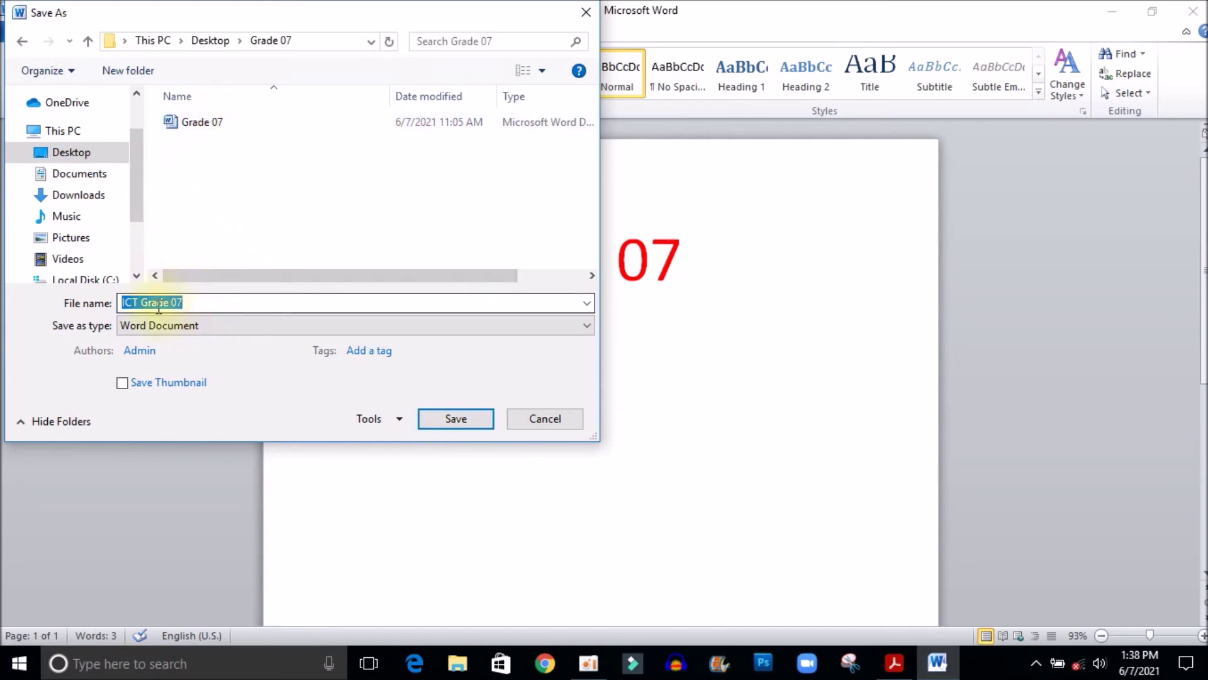
click(189, 301)
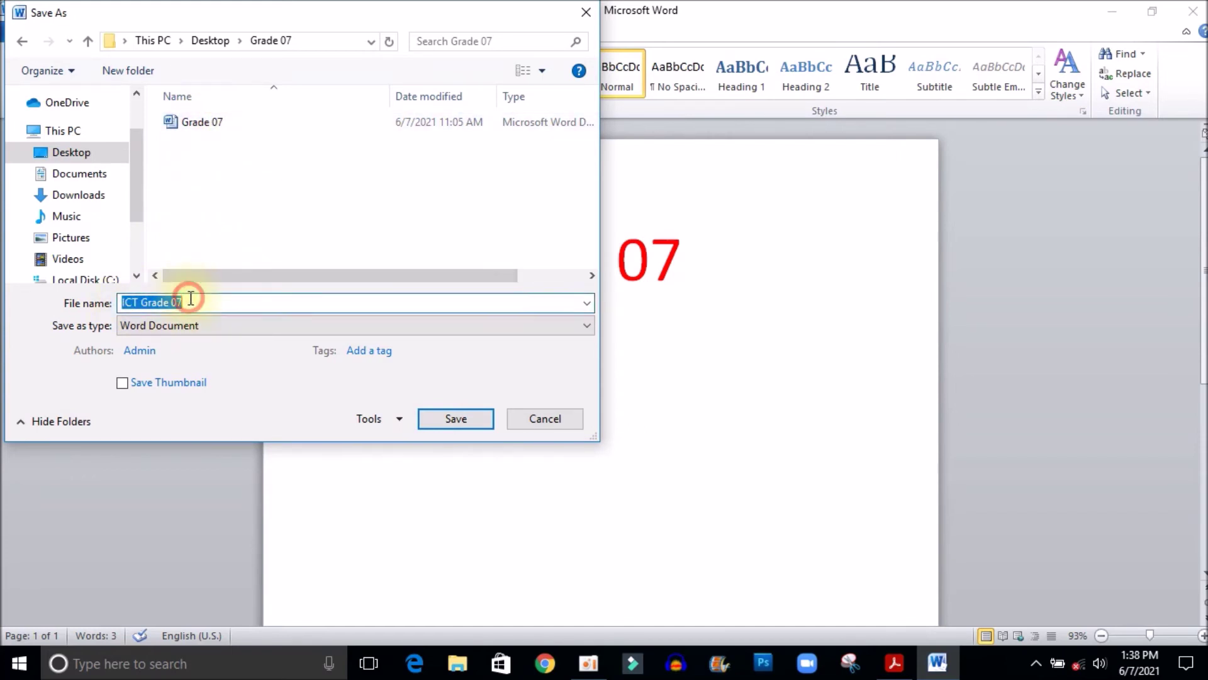
click(189, 305)
text(ICT)
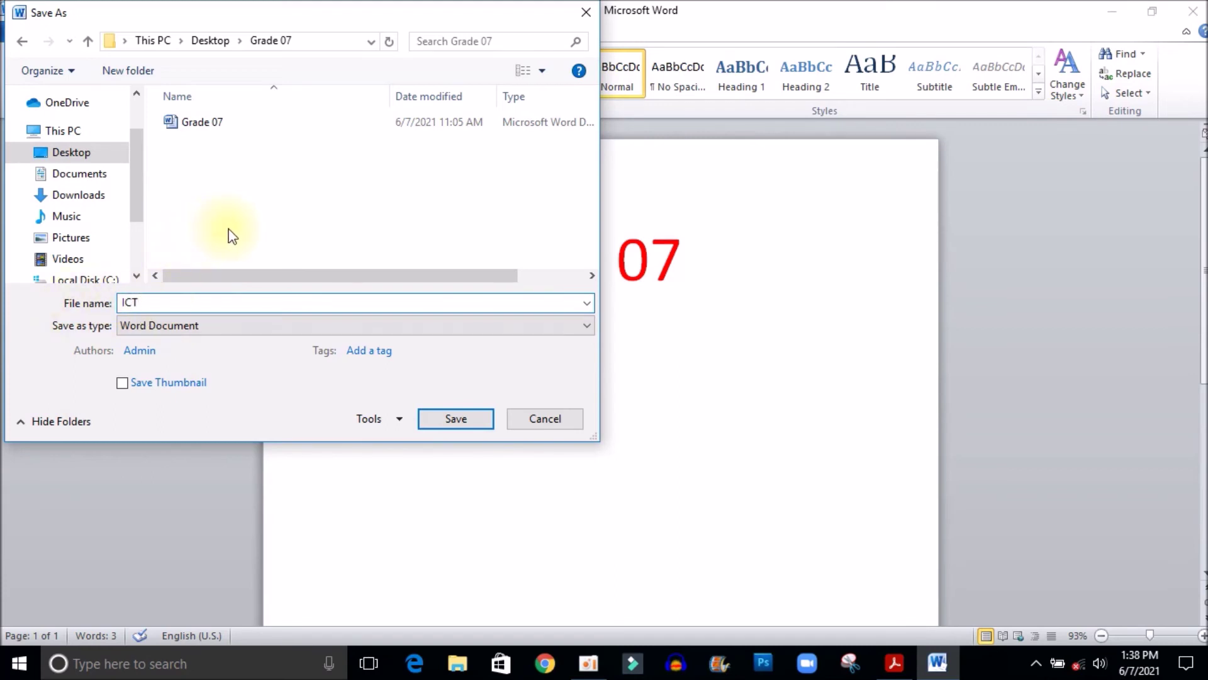
click(453, 422)
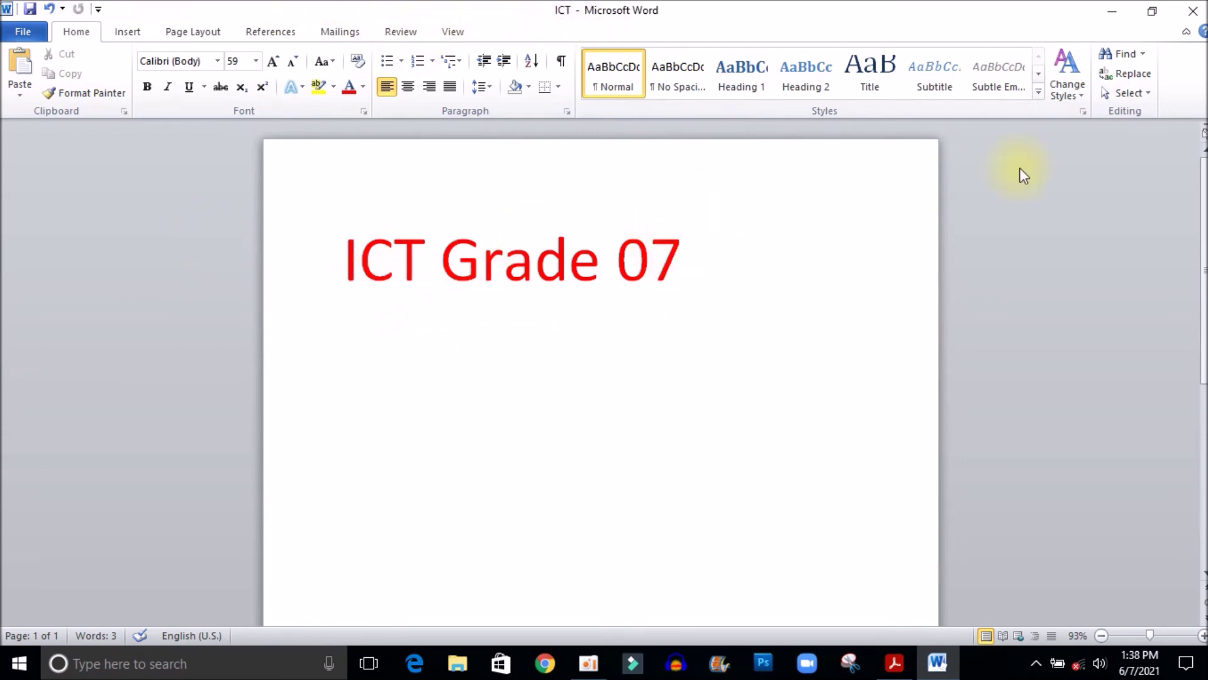
click(1193, 10)
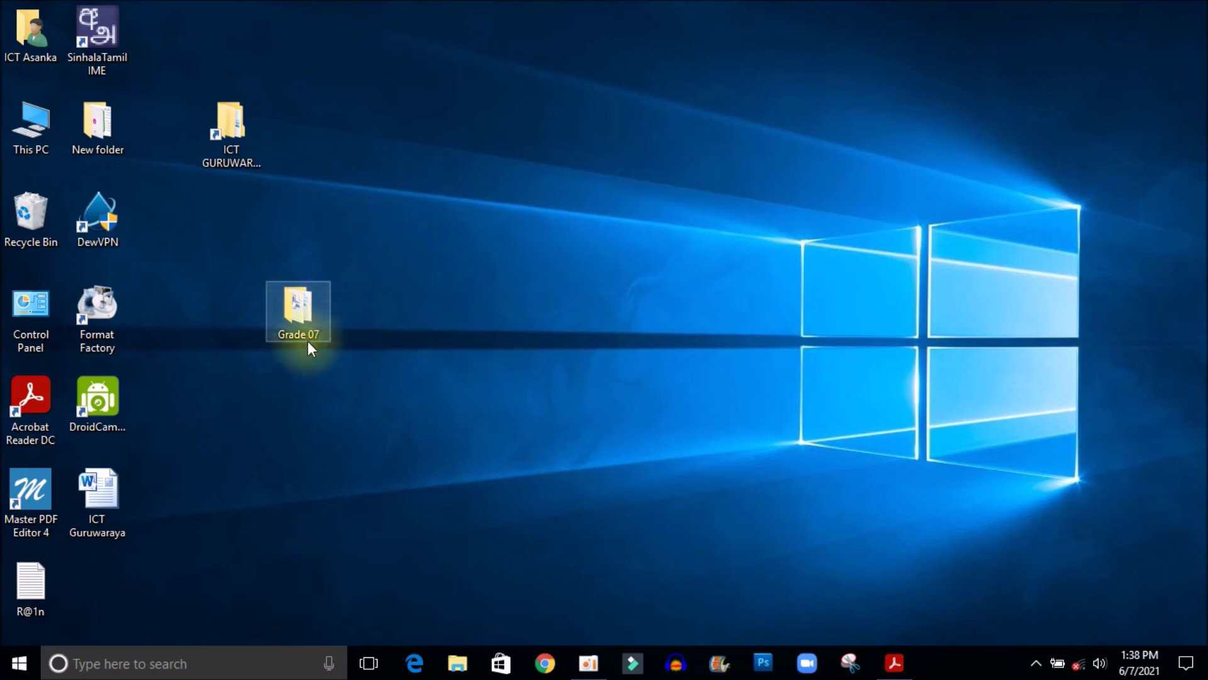
- Open the Grade 07 folder from the desktop and open the ICT document stored in it
double_click(300, 311)
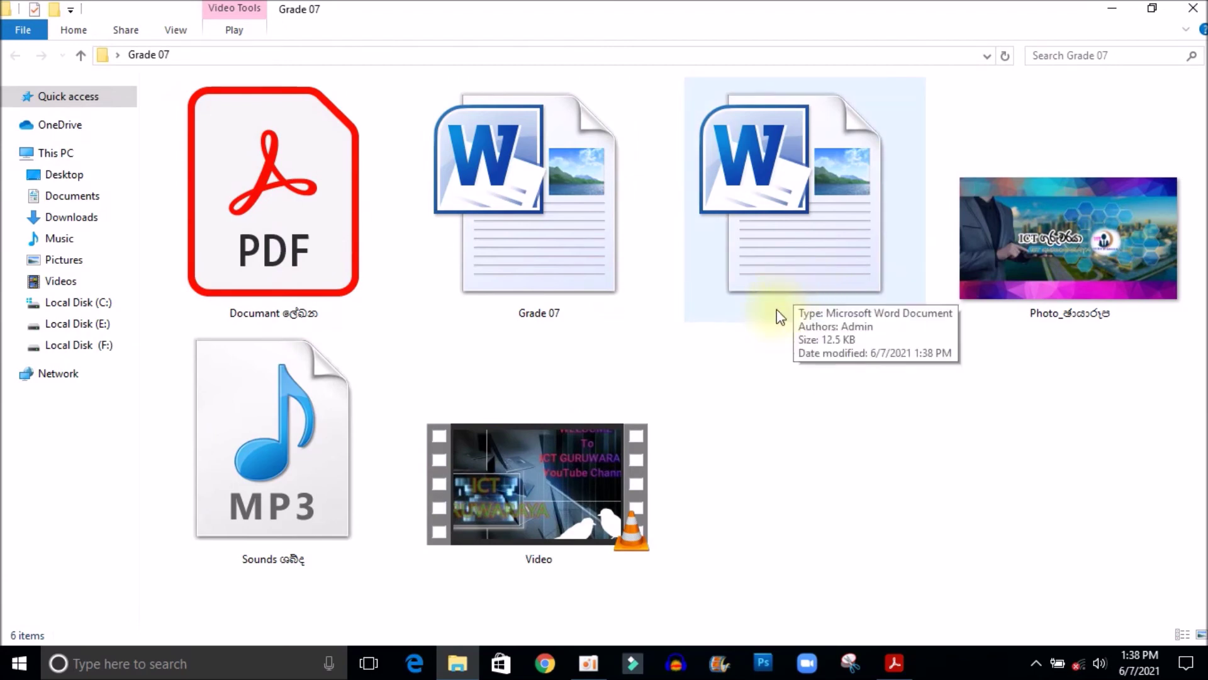
mouse_move(803, 302)
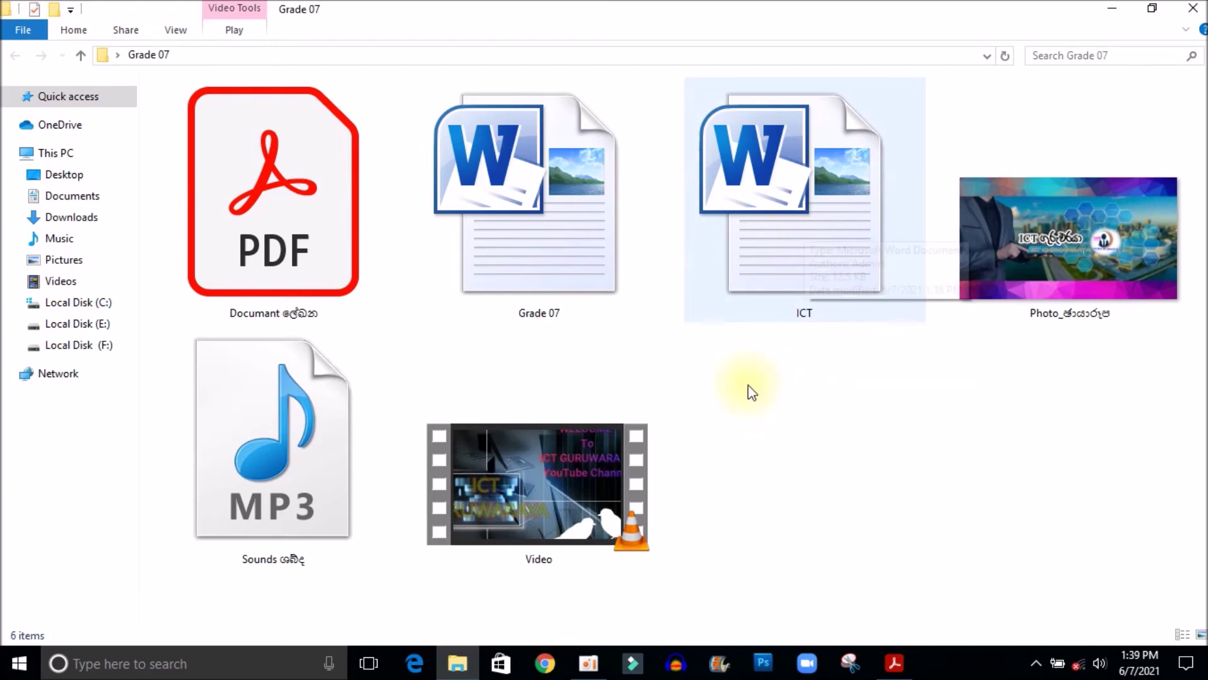
click(805, 226)
right_click(806, 218)
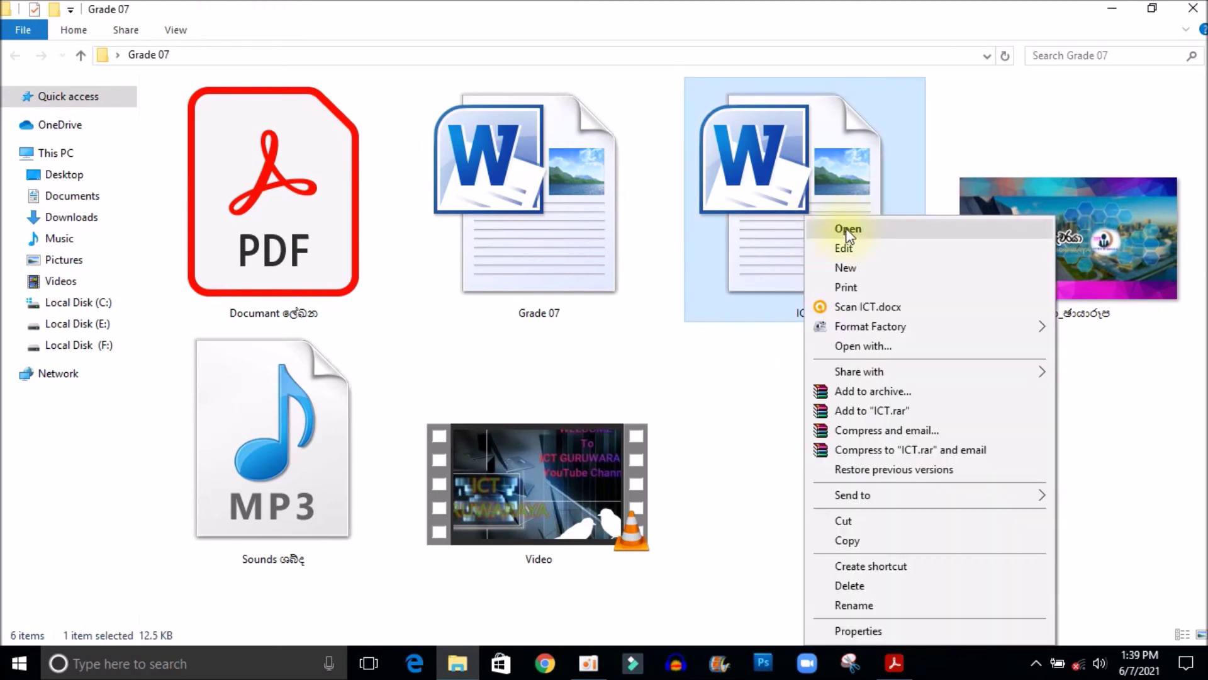
click(746, 385)
click(775, 259)
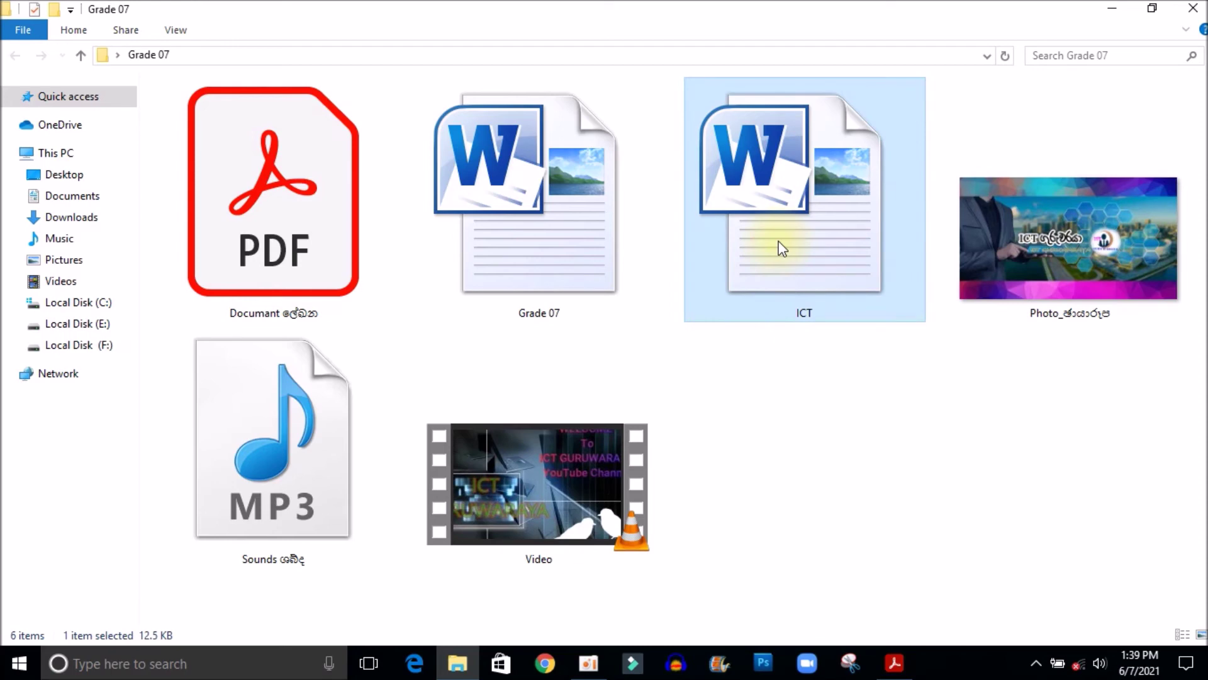
double_click(783, 248)
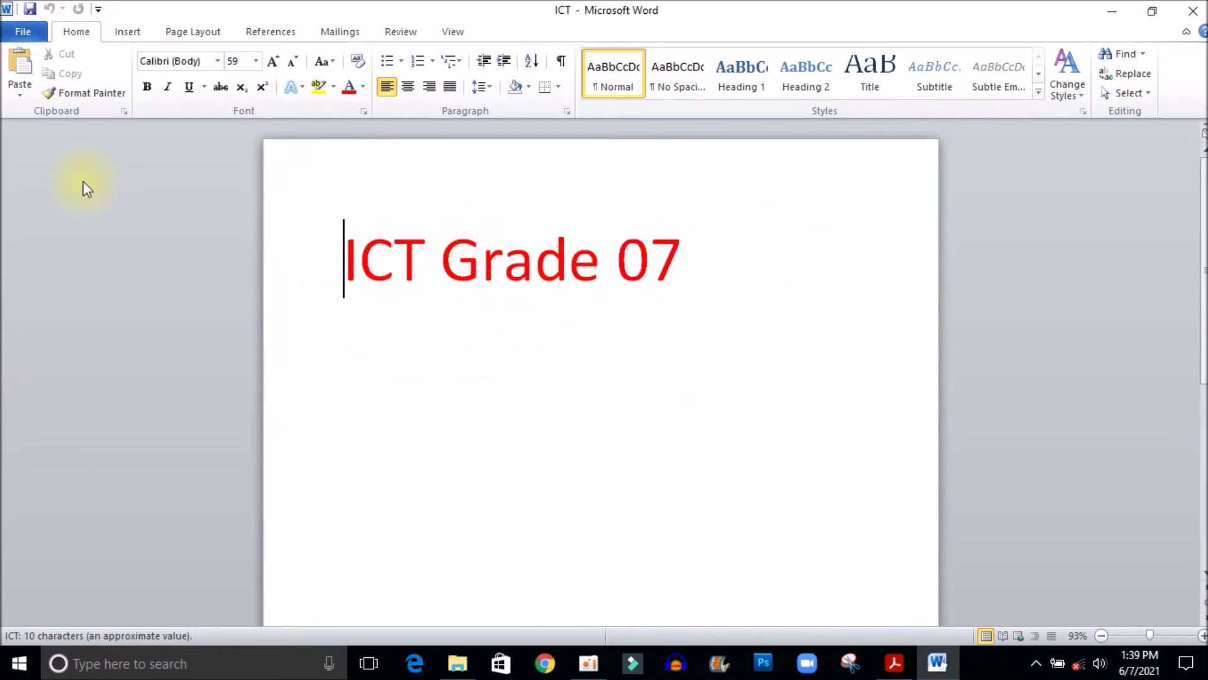
click(24, 32)
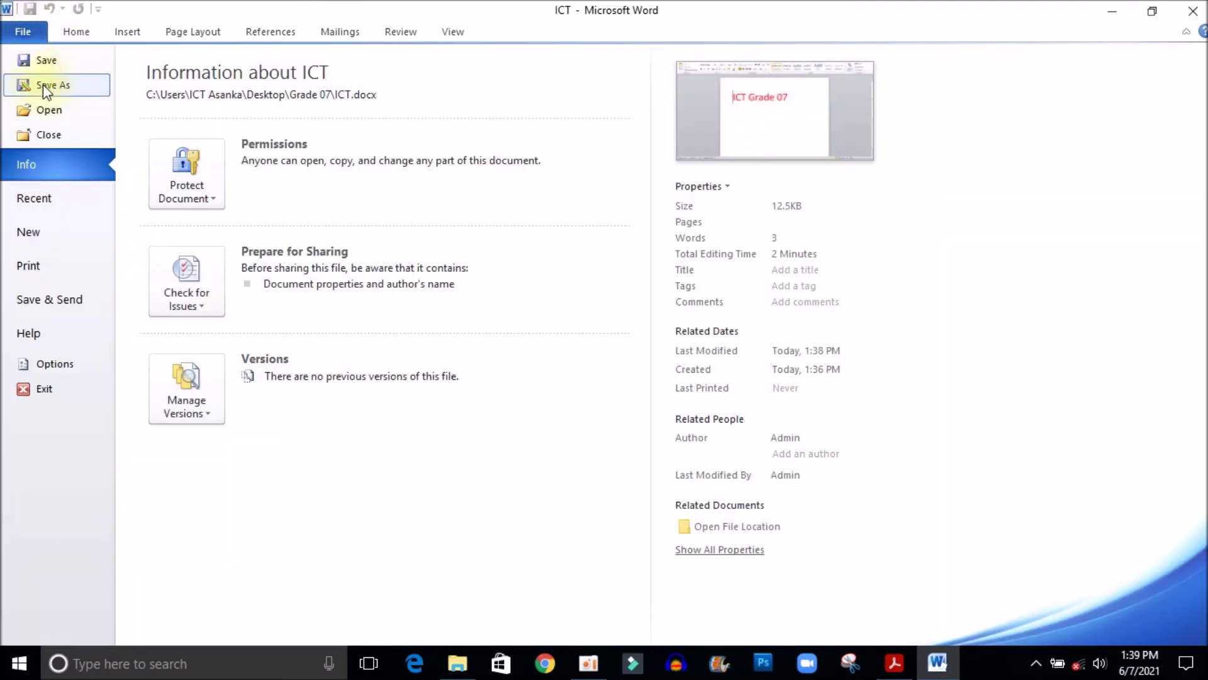
click(27, 34)
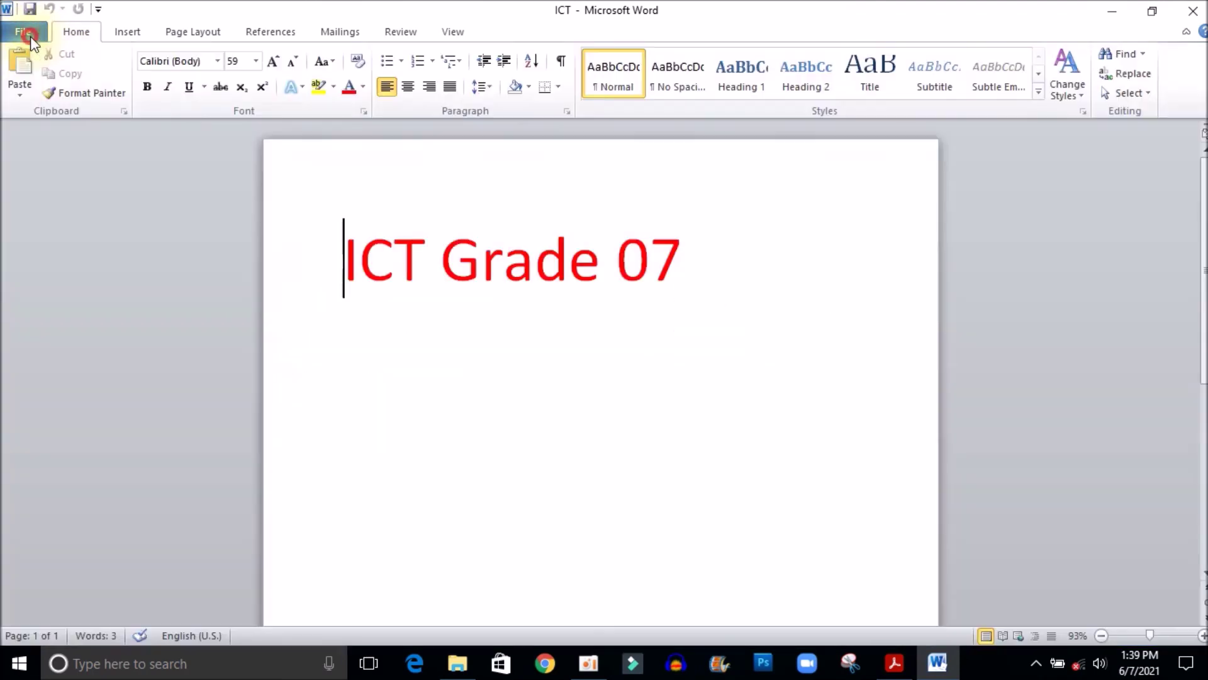
- Add a second line below "ICT Grade 07" with the Sinhala text "සුභ දවසක්", using the Sinhala input language
click(686, 264)
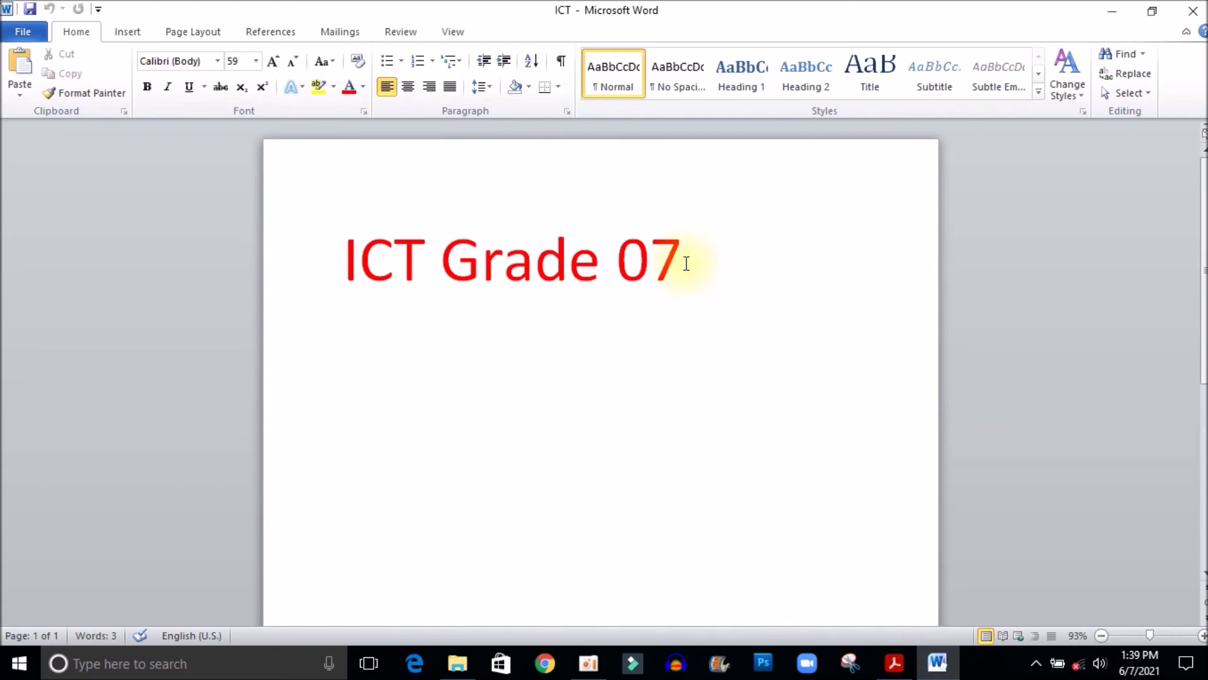
key(Return)
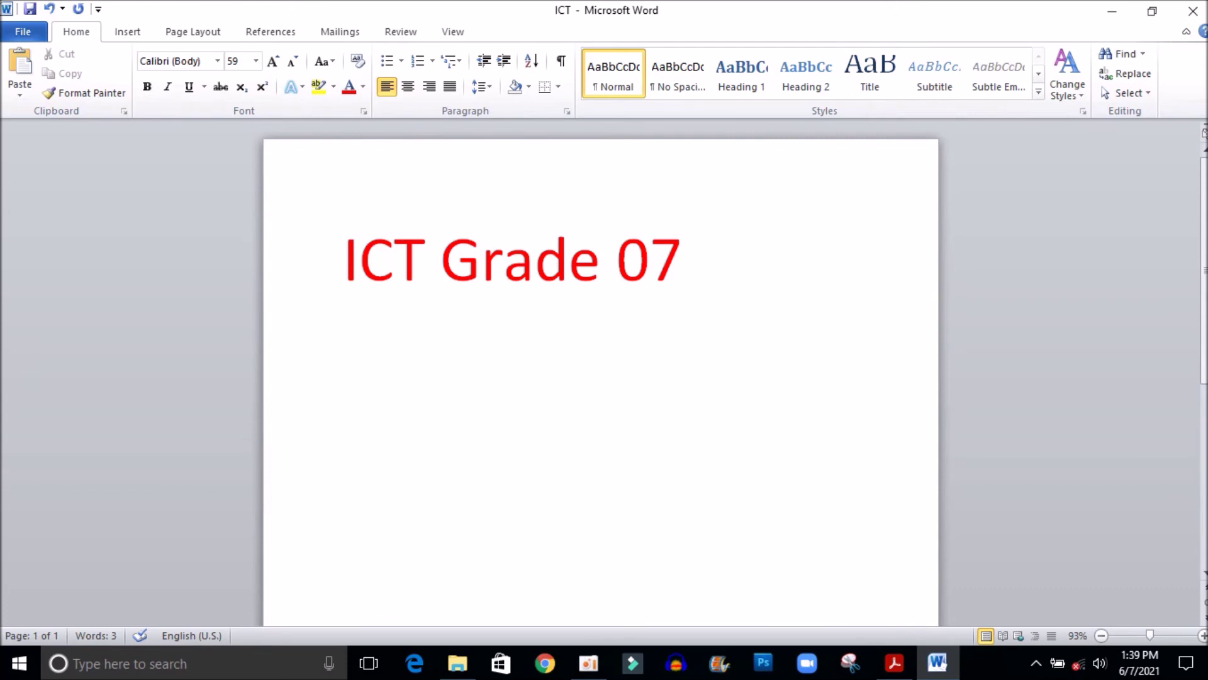
key(alt+shift)
key(alt+shift)
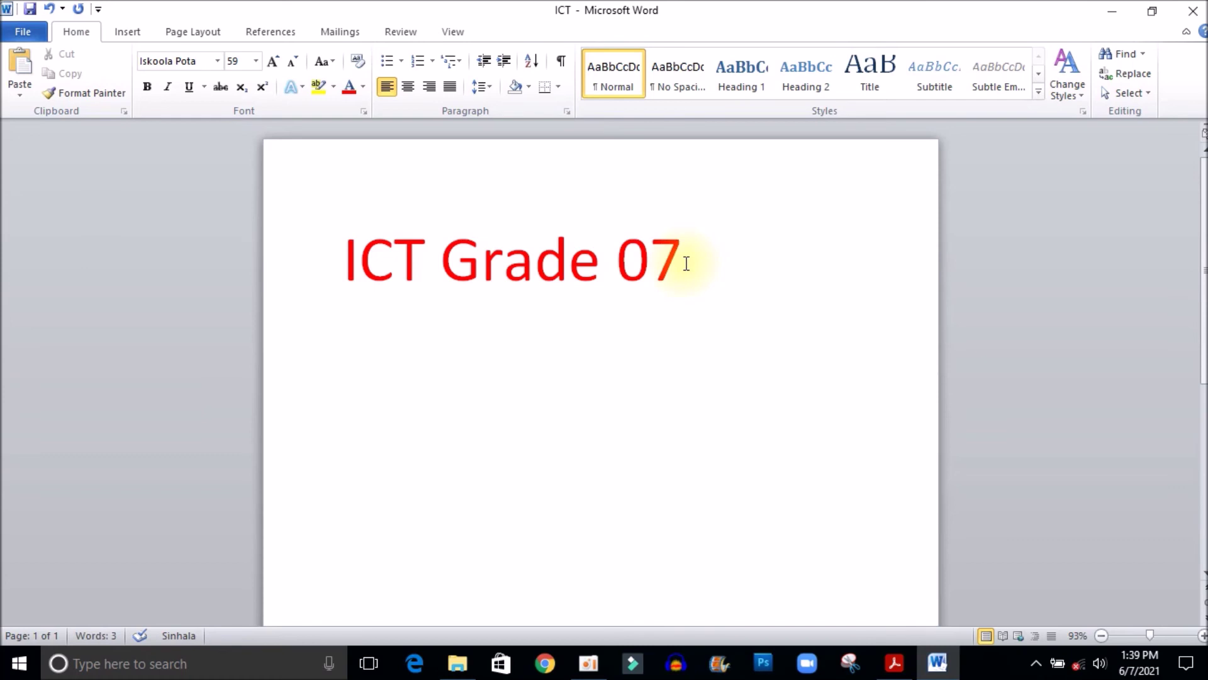
text(ශ්‍ර)
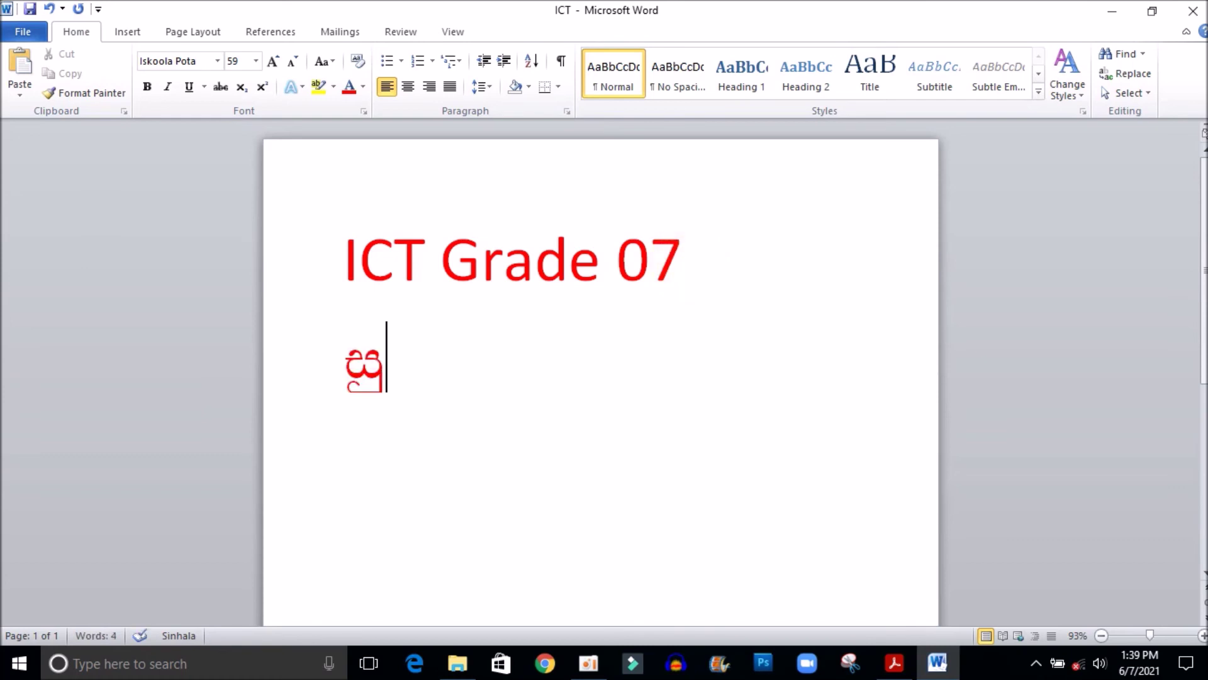
text(භ දවස)
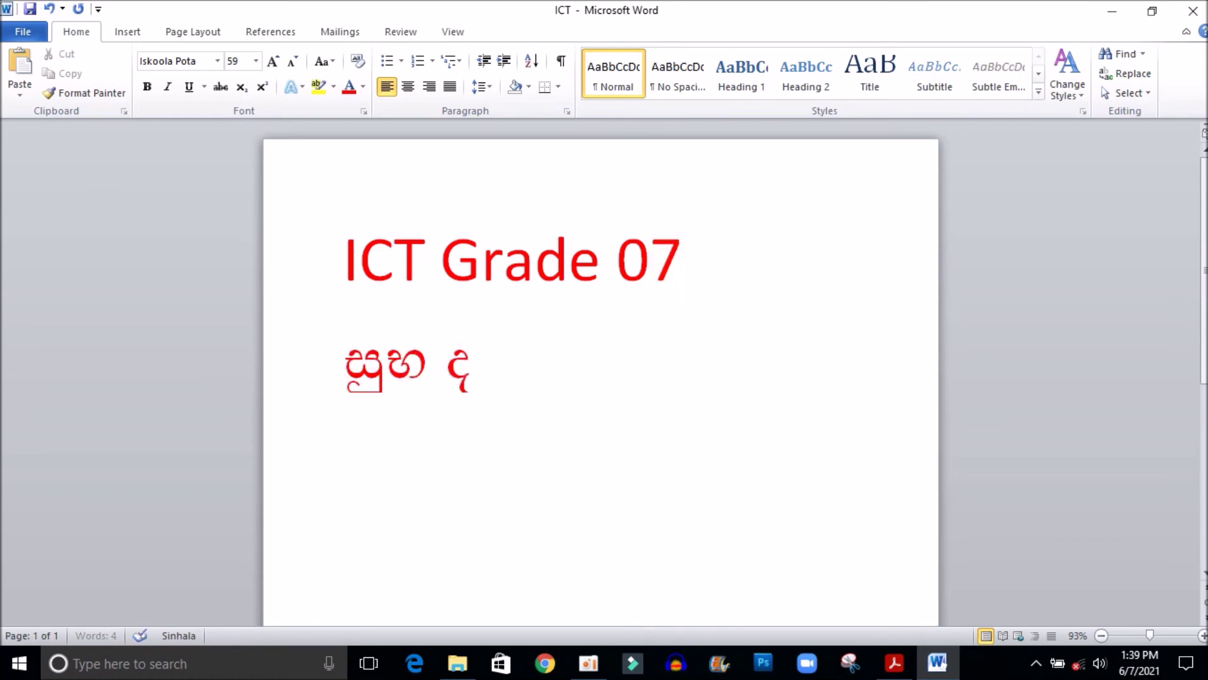
text(ක්)
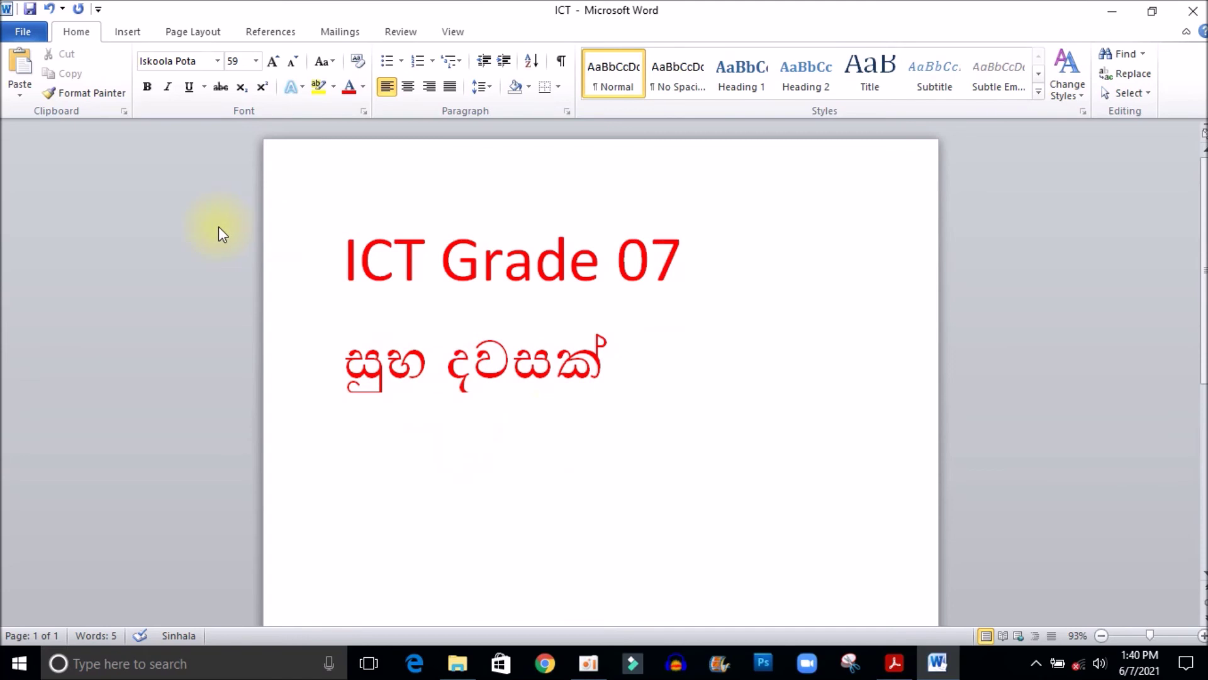
- Save the changes to the existing ICT document and close it, returning to the Grade 07 folder
click(26, 32)
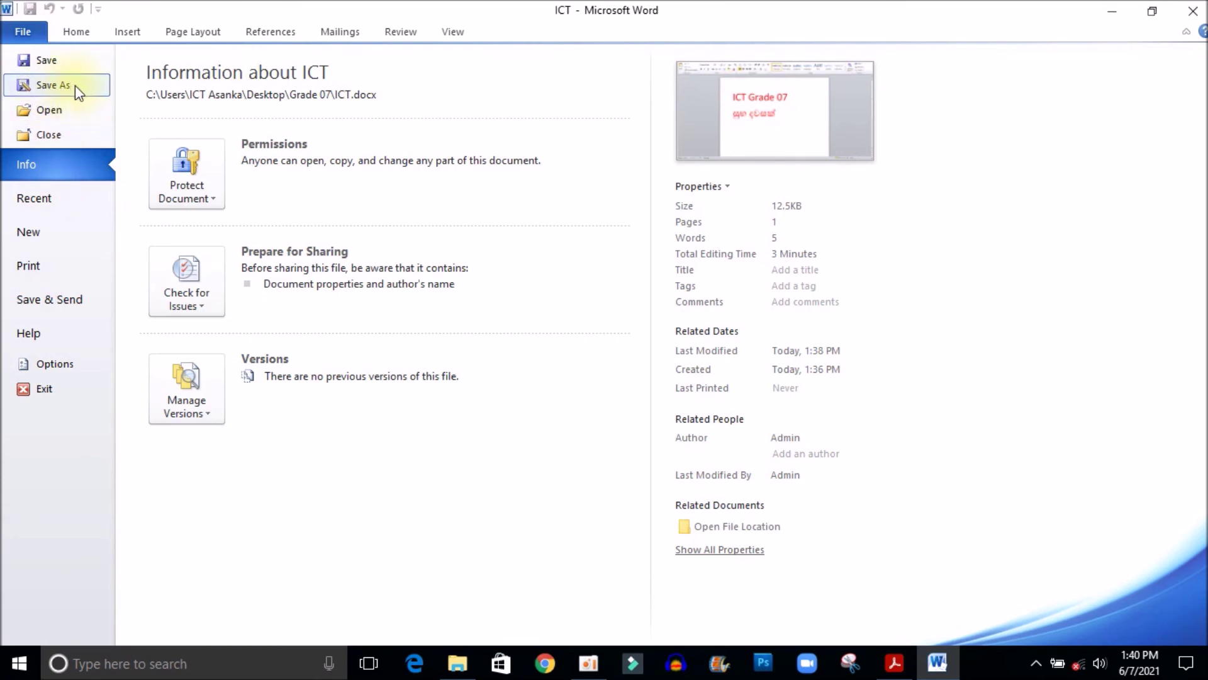
click(47, 62)
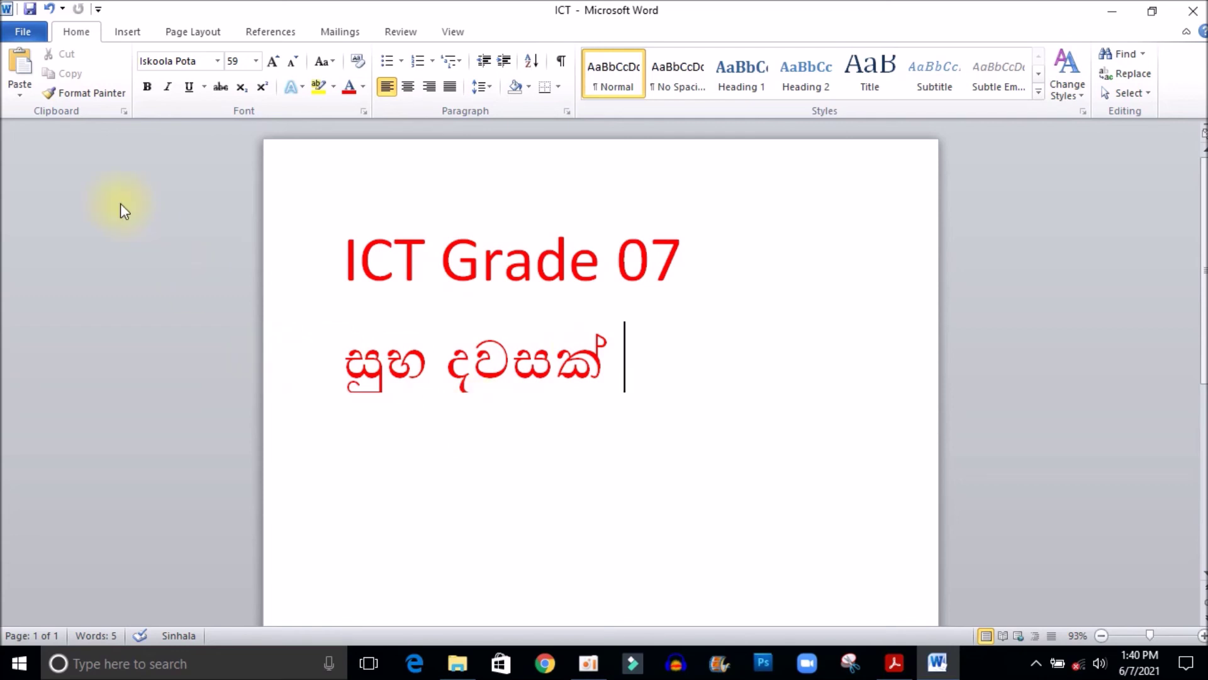
click(30, 9)
click(1194, 11)
click(773, 453)
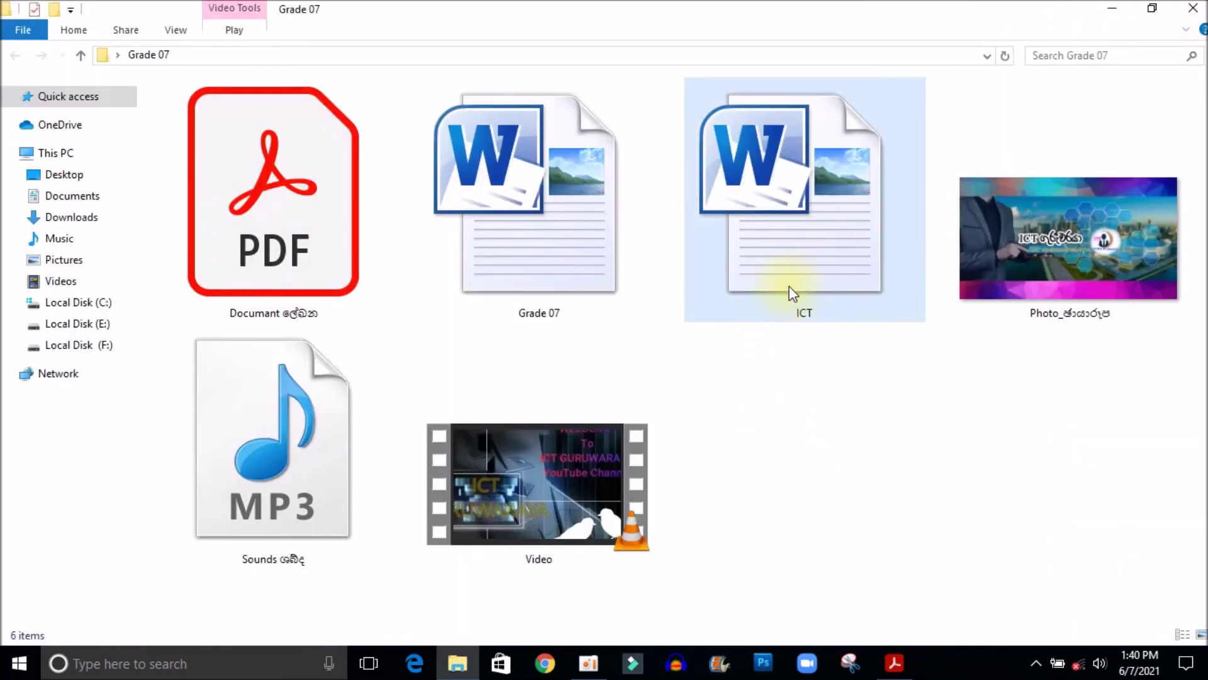
- Reopen the ICT document to check its saved text, and close both the document and the Grade 07 folder
double_click(790, 287)
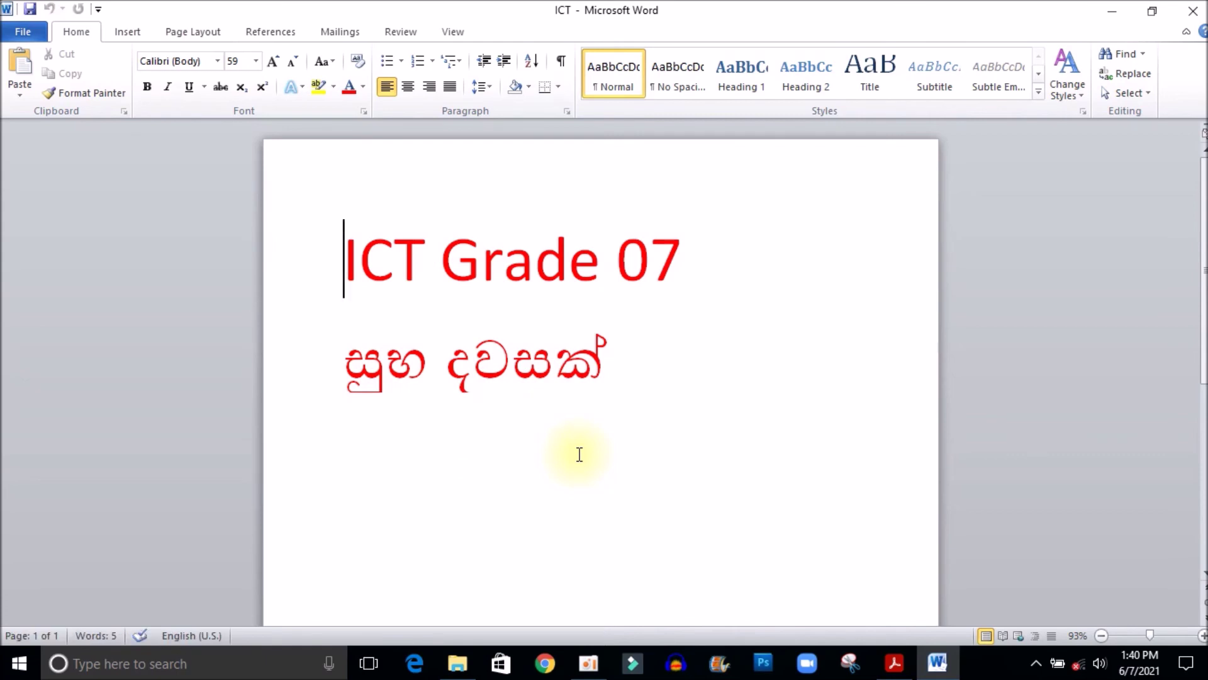
click(613, 374)
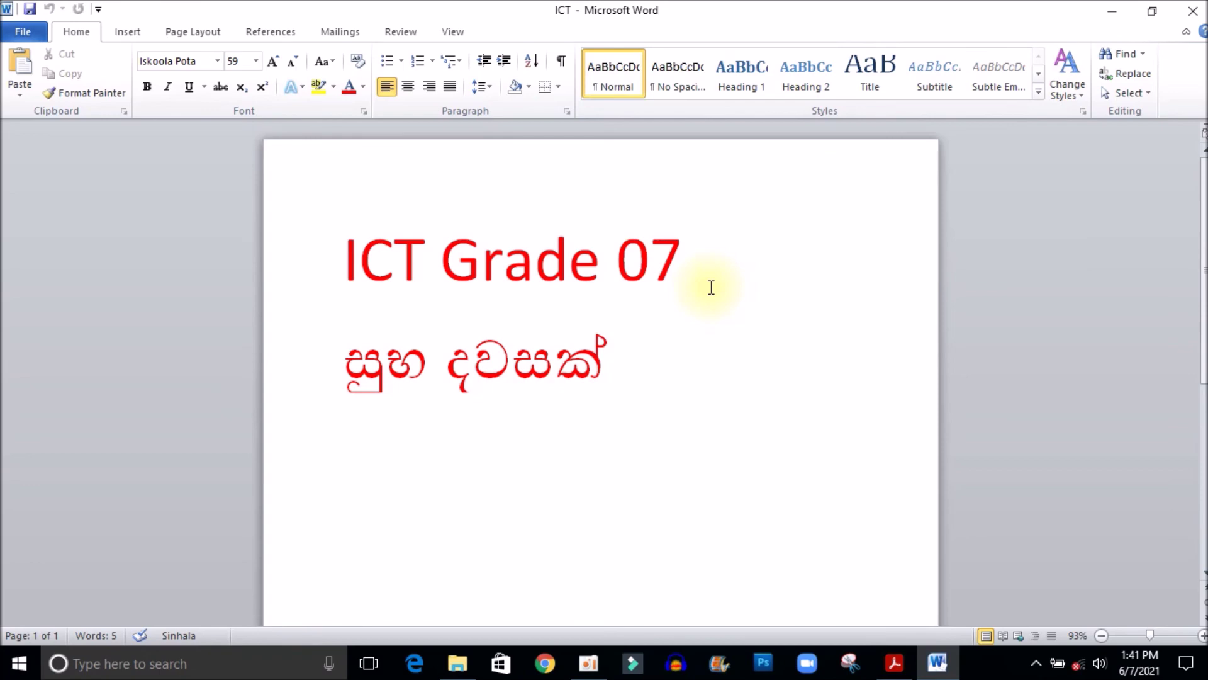
click(1193, 11)
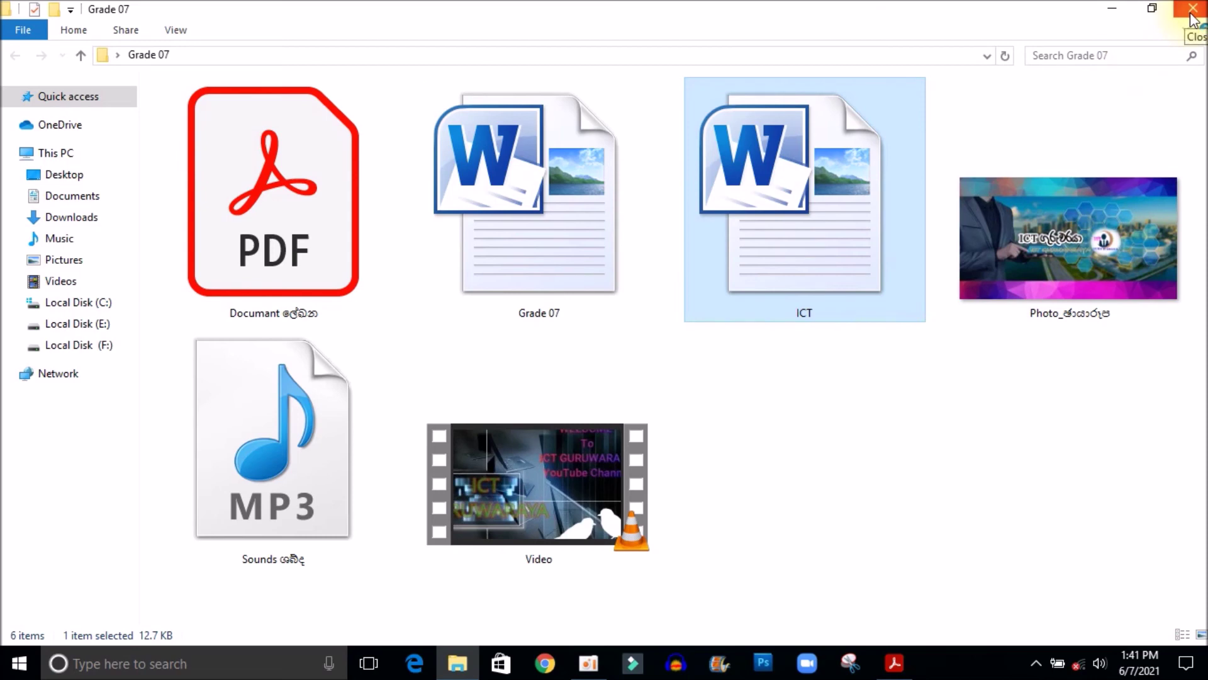
click(1192, 15)
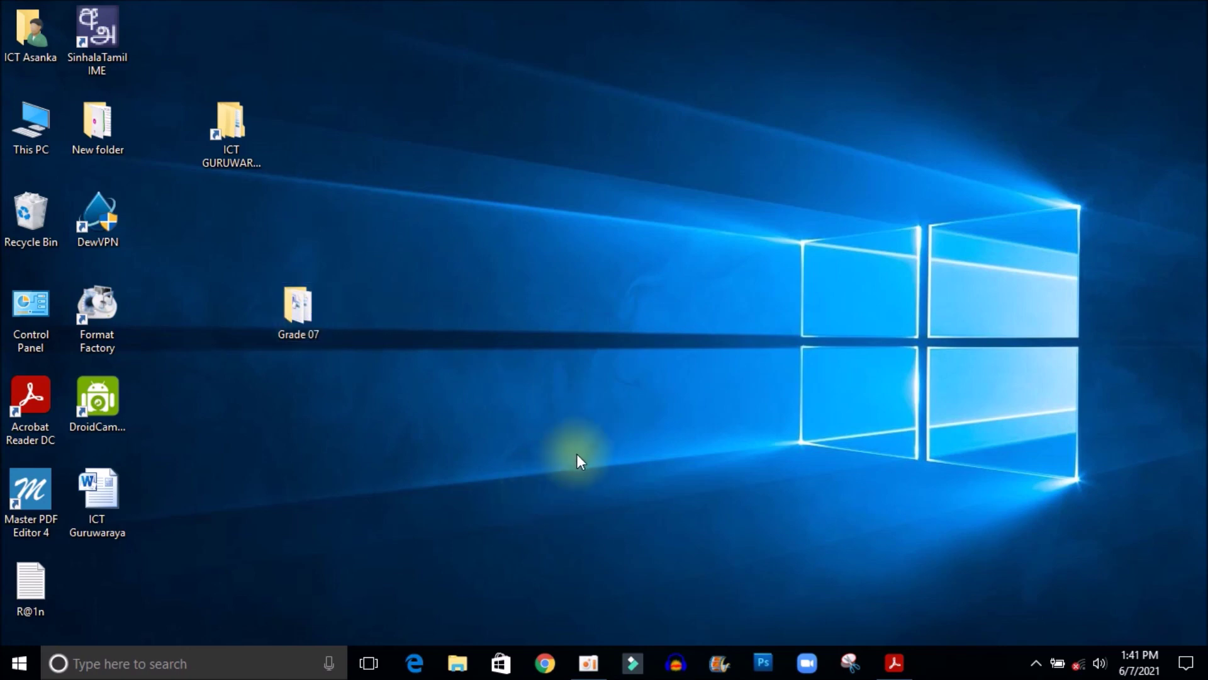
- Switch to the ICT-G06-RB.pdf textbook in Acrobat Reader, review the sections on saving, opening and editing a file, and minimize it
click(893, 662)
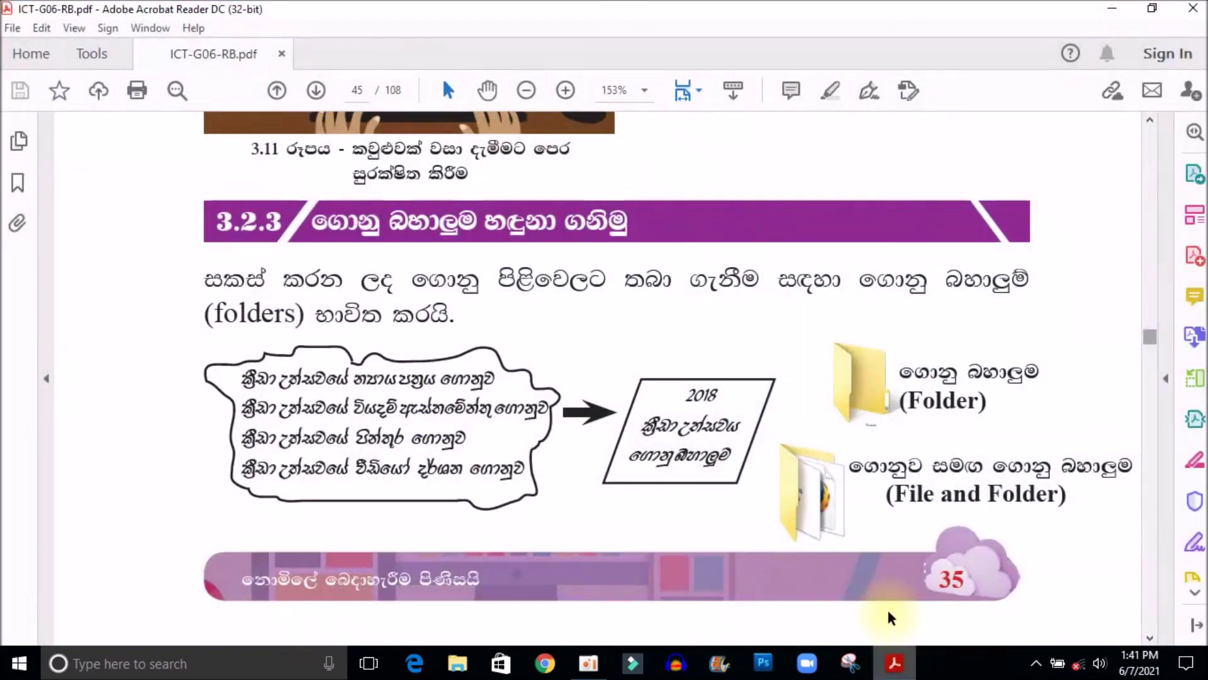
click(1153, 348)
drag(1153, 350, 1154, 355)
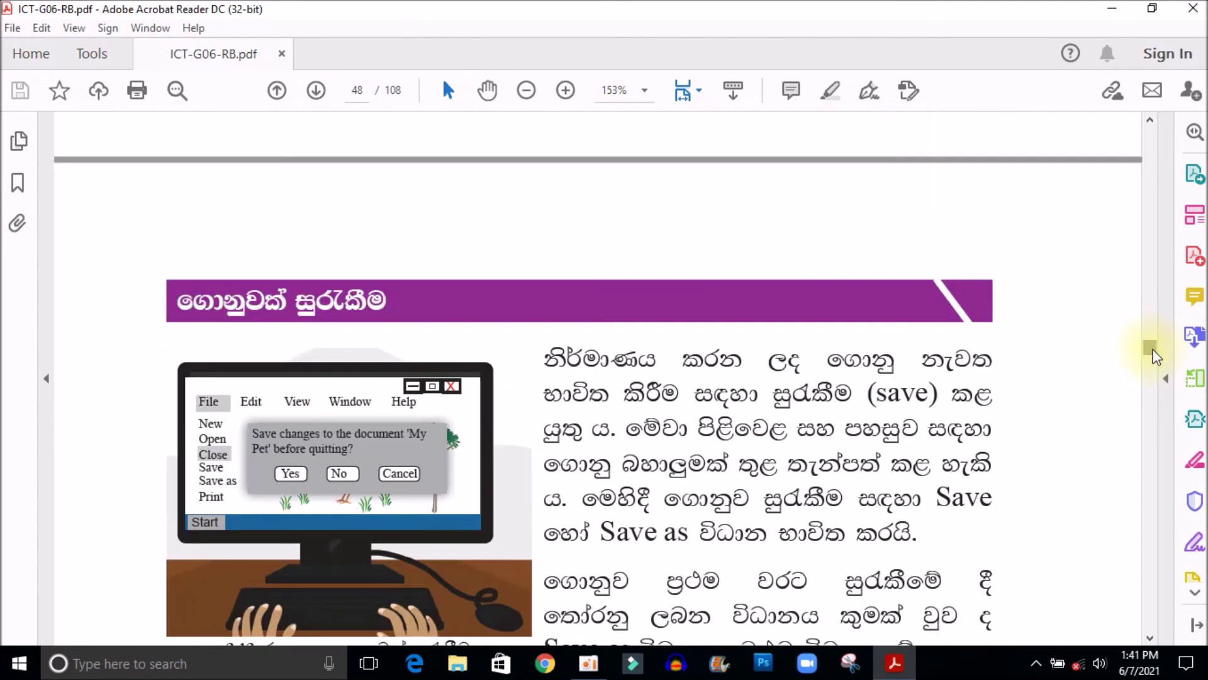
scroll(797, 423, down, 5)
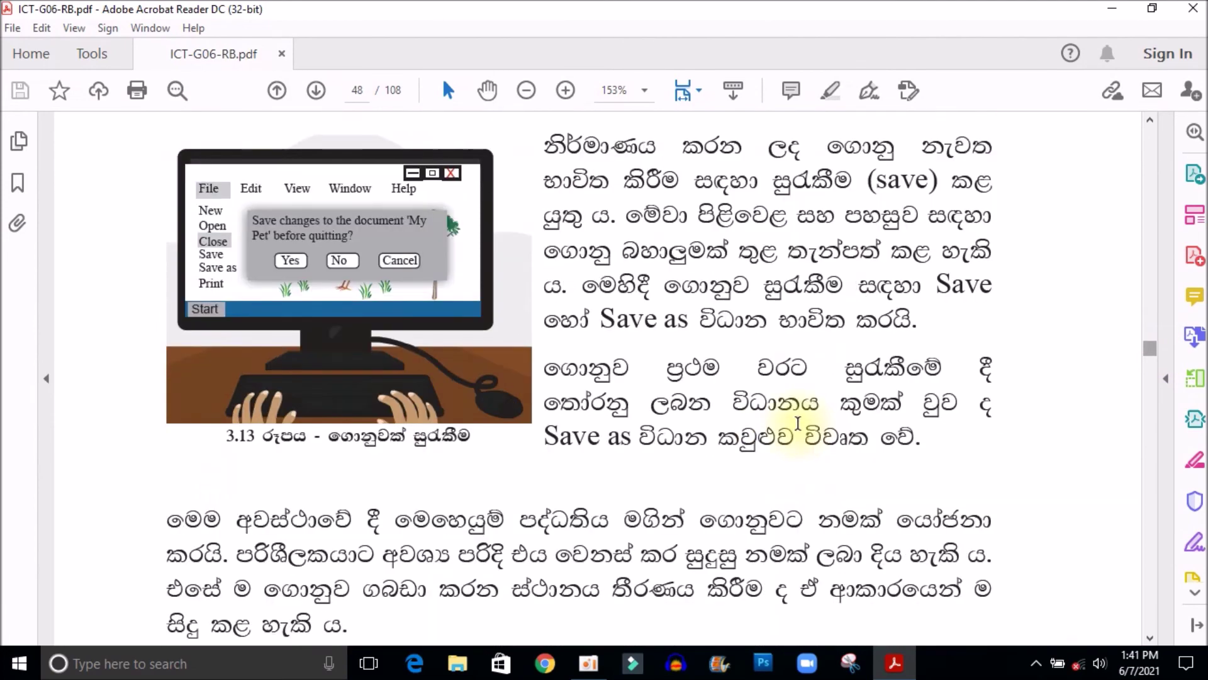
scroll(797, 423, down, 8)
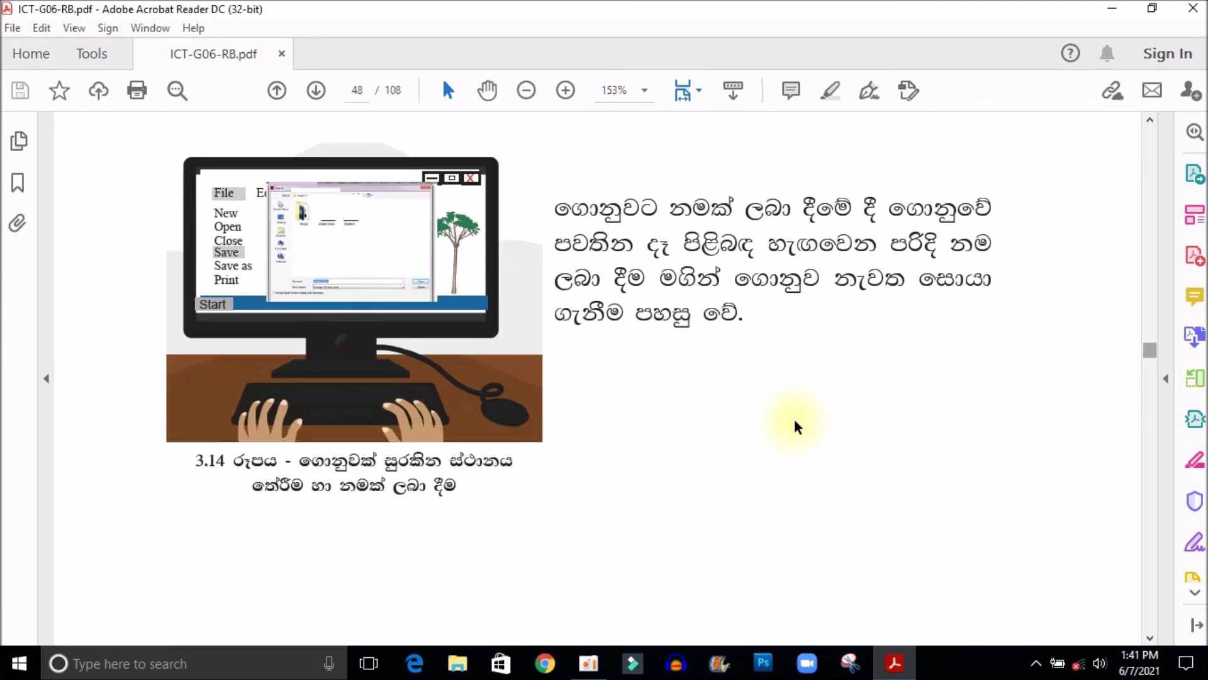
scroll(793, 419, down, 9)
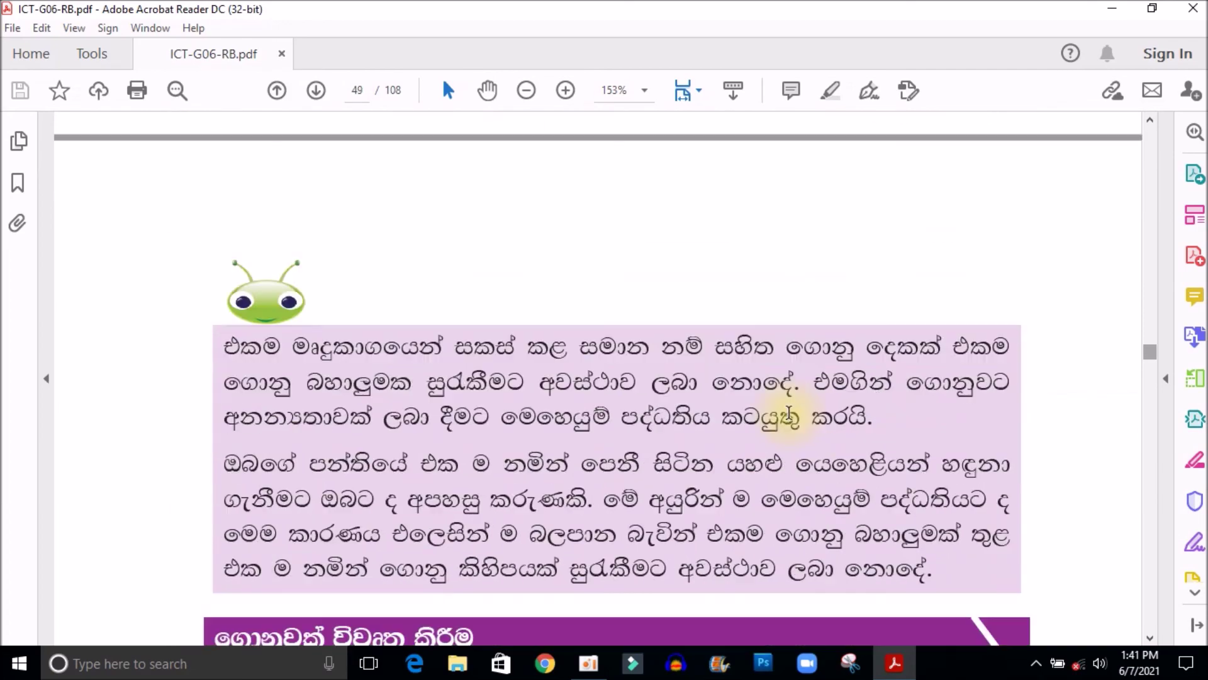
scroll(789, 413, down, 3)
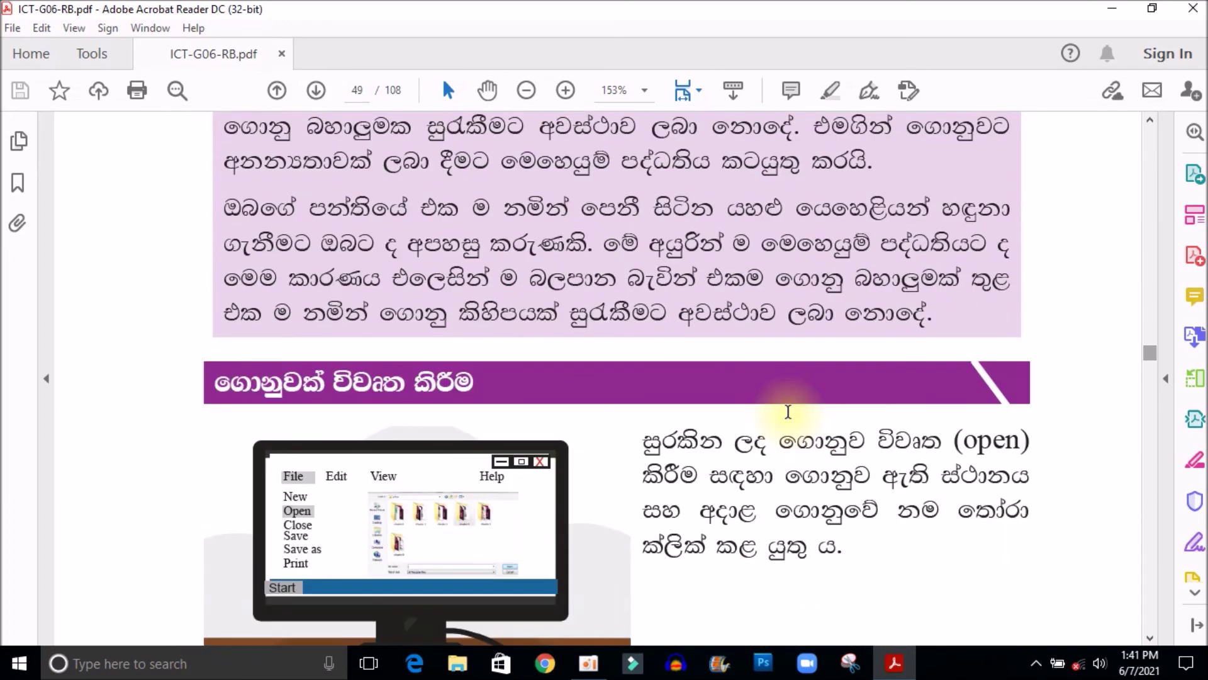
scroll(788, 412, down, 6)
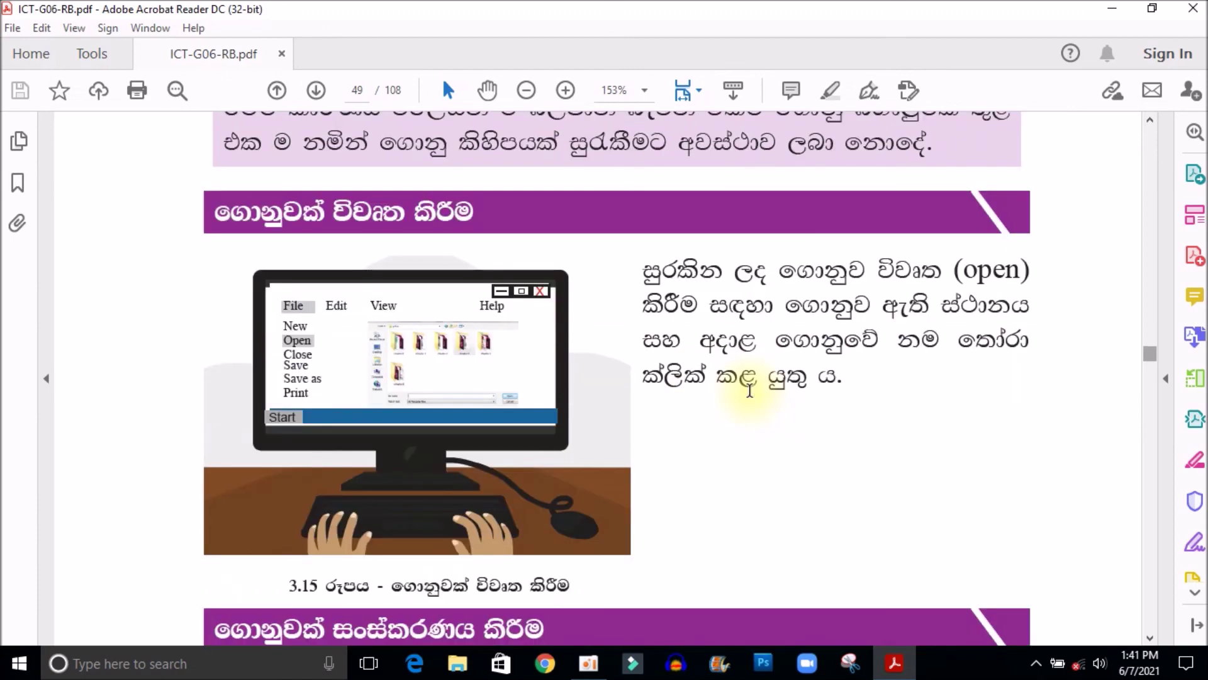
scroll(747, 390, down, 6)
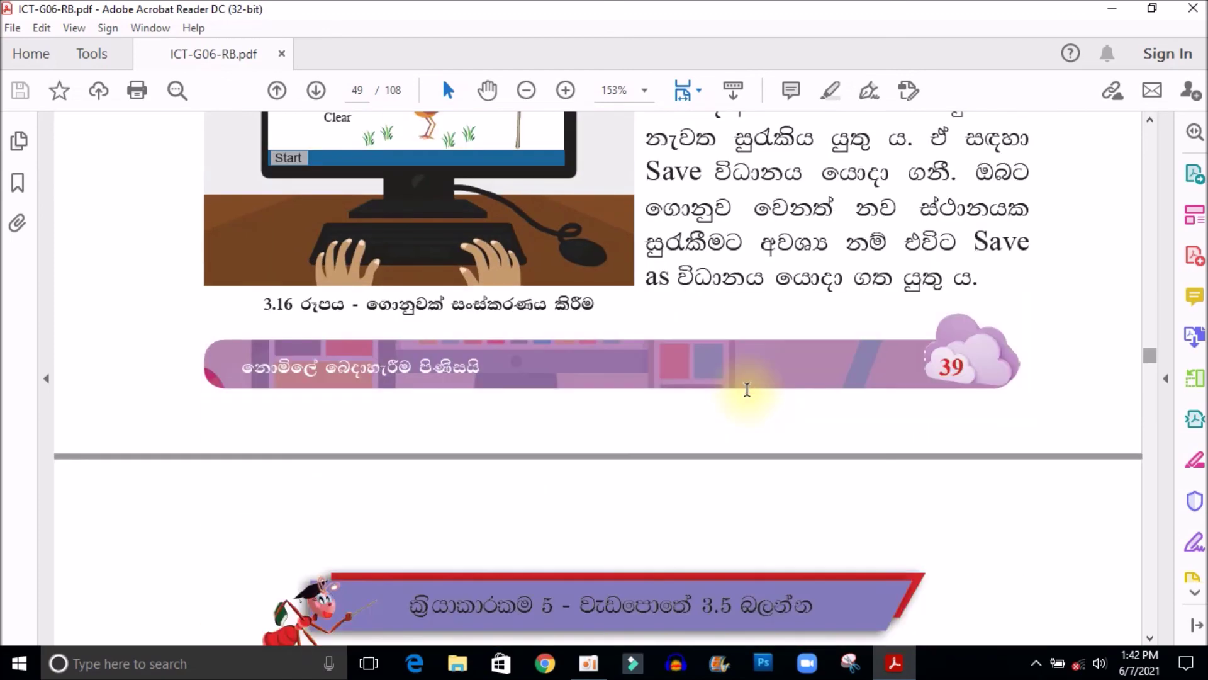
scroll(747, 390, down, 6)
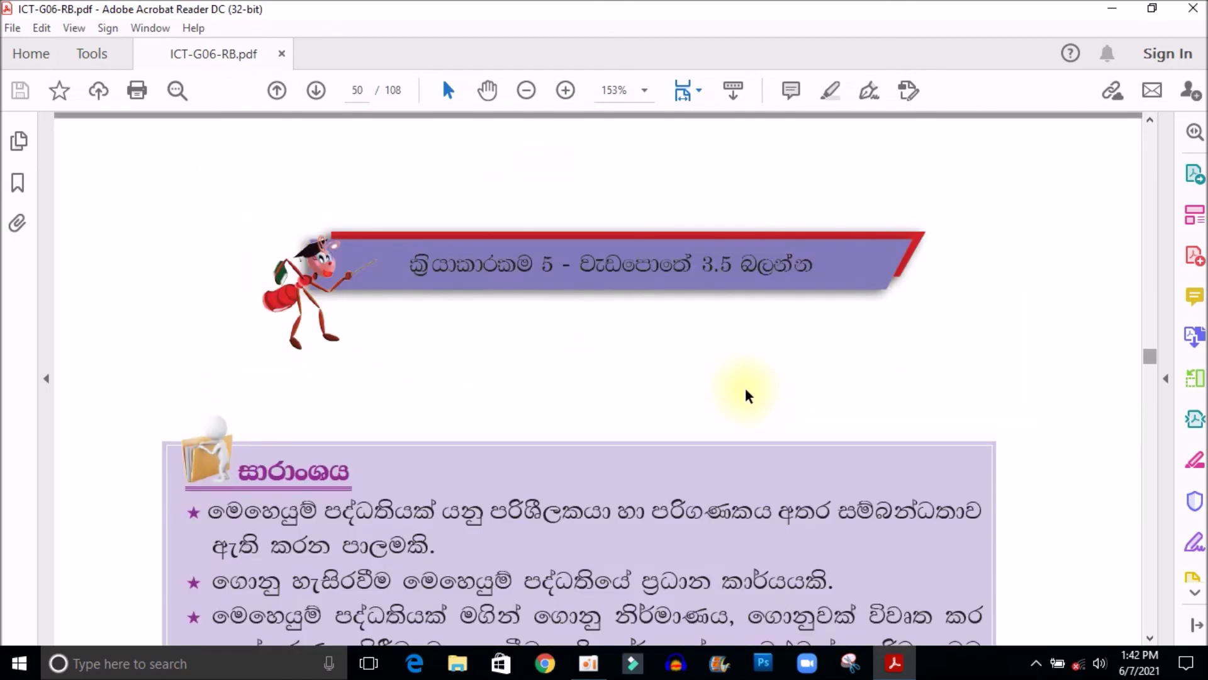
scroll(748, 390, up, 9)
scroll(735, 380, up, 8)
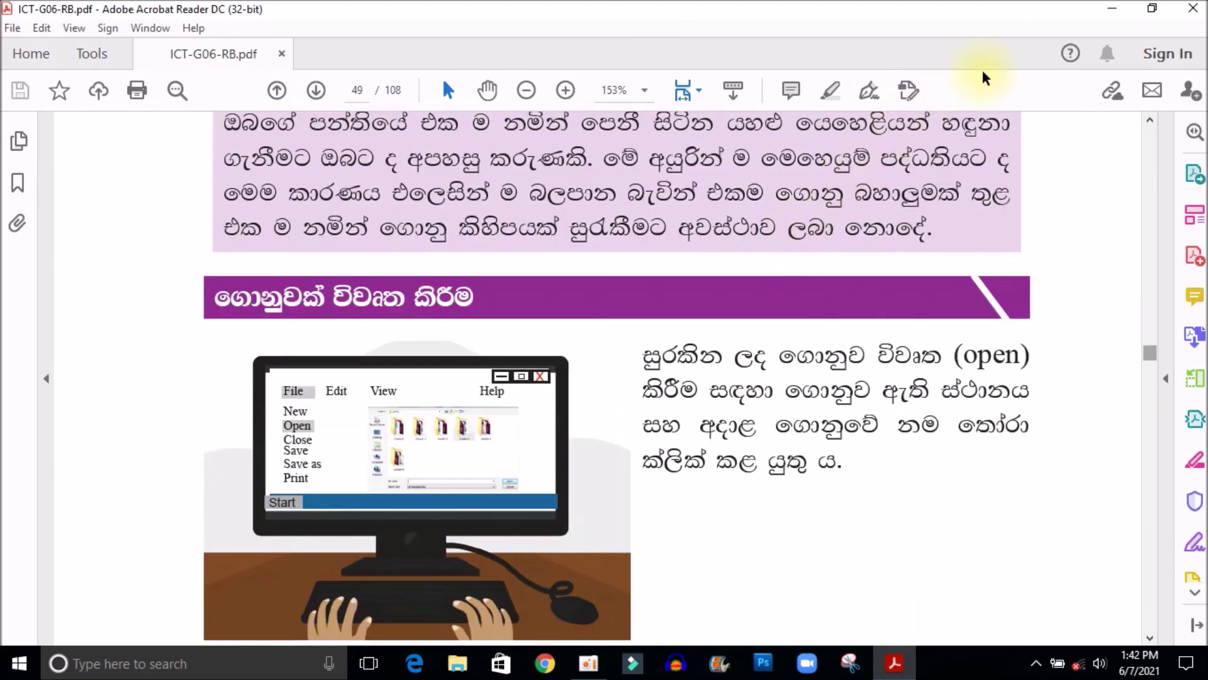
click(1112, 9)
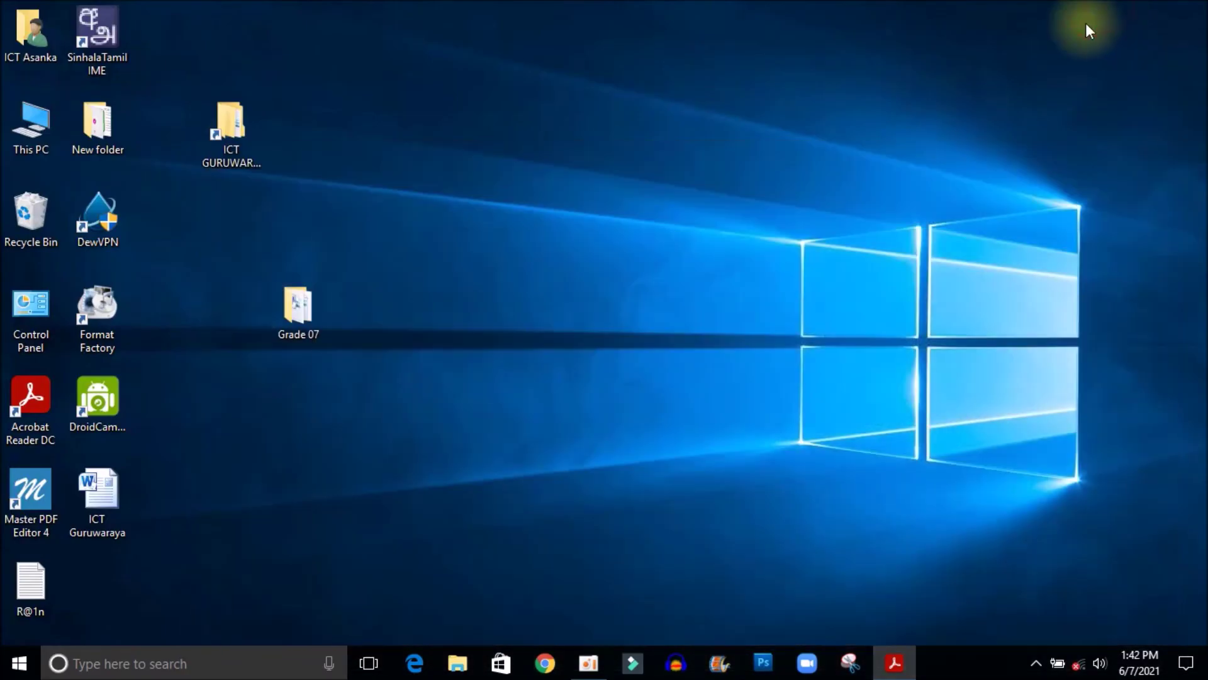
- Open the Grade 07 folder on the desktop, rename the ICT document as "තොරතුරු තාක්ෂණය", and close the folder
double_click(306, 308)
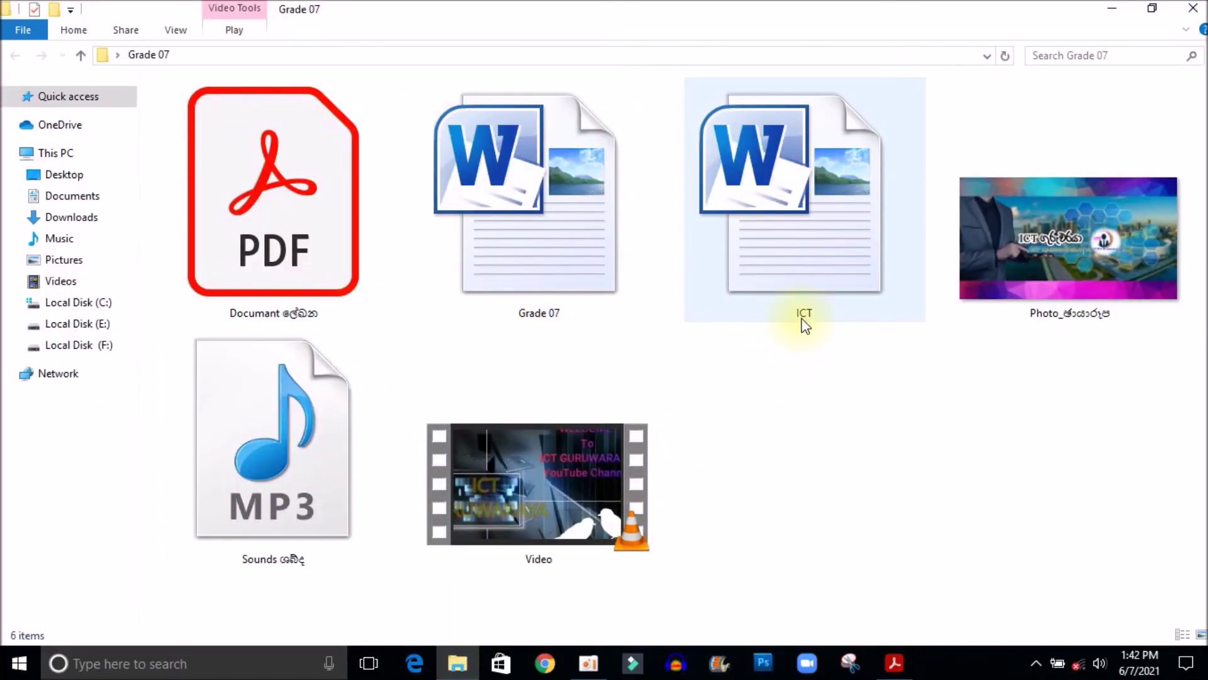
right_click(800, 285)
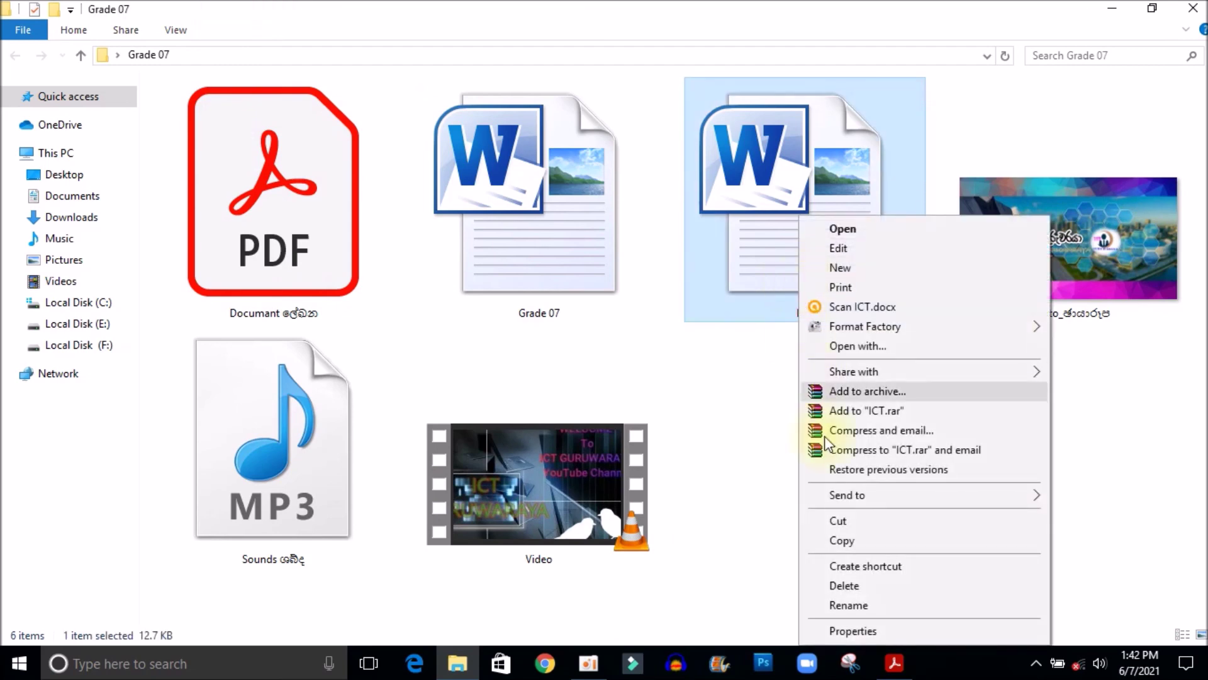
click(848, 605)
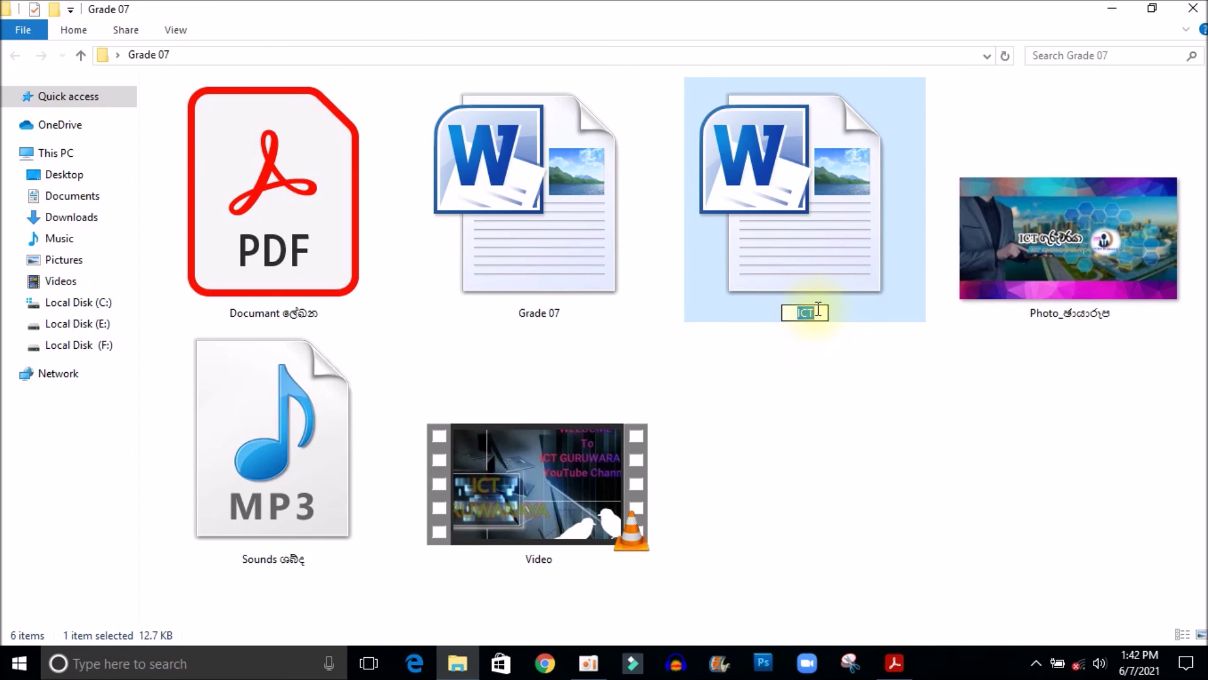
key(BackSpace)
text(තොරත)
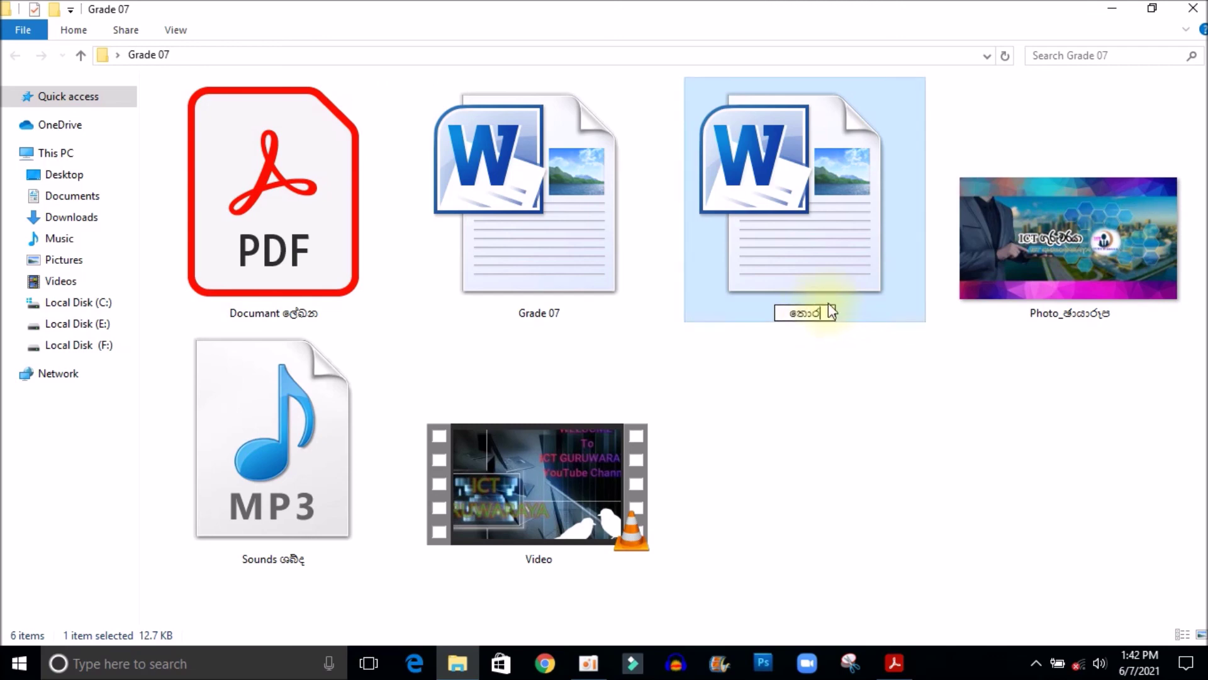
text(ත=ර)
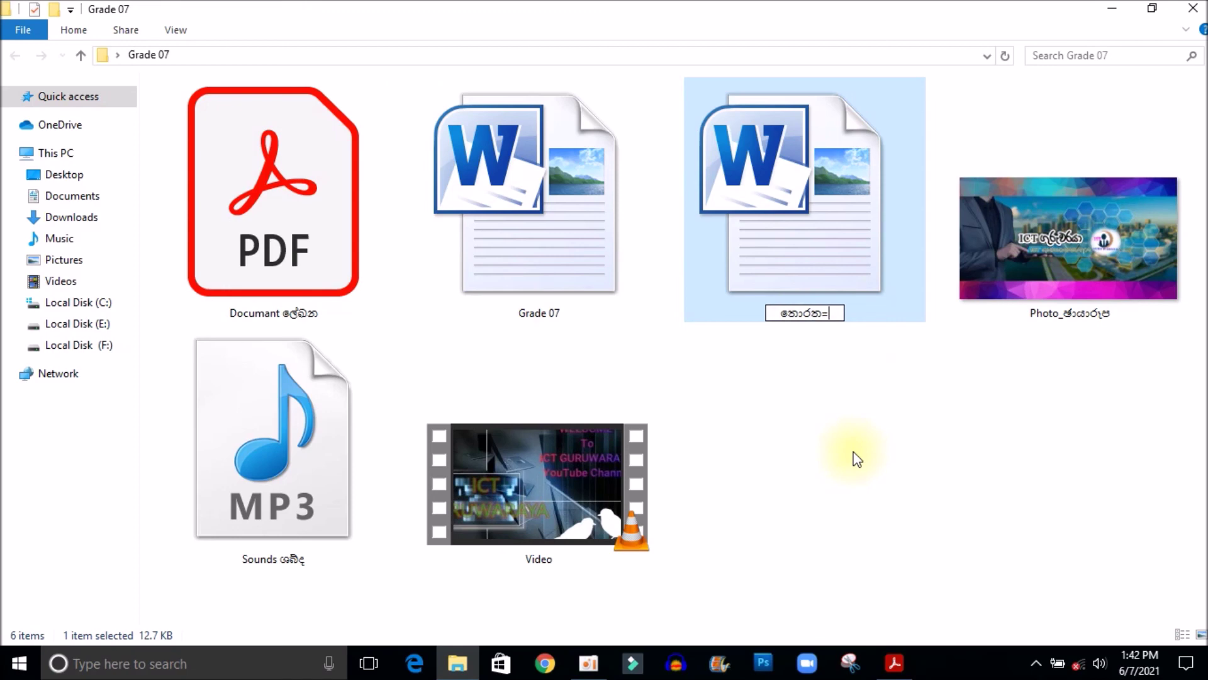
key(BackSpace)
key(BackSpace)
text(ුරු)
key(BackSpace)
text(ු තාක්ෂණය)
key(BackSpace)
text(ය)
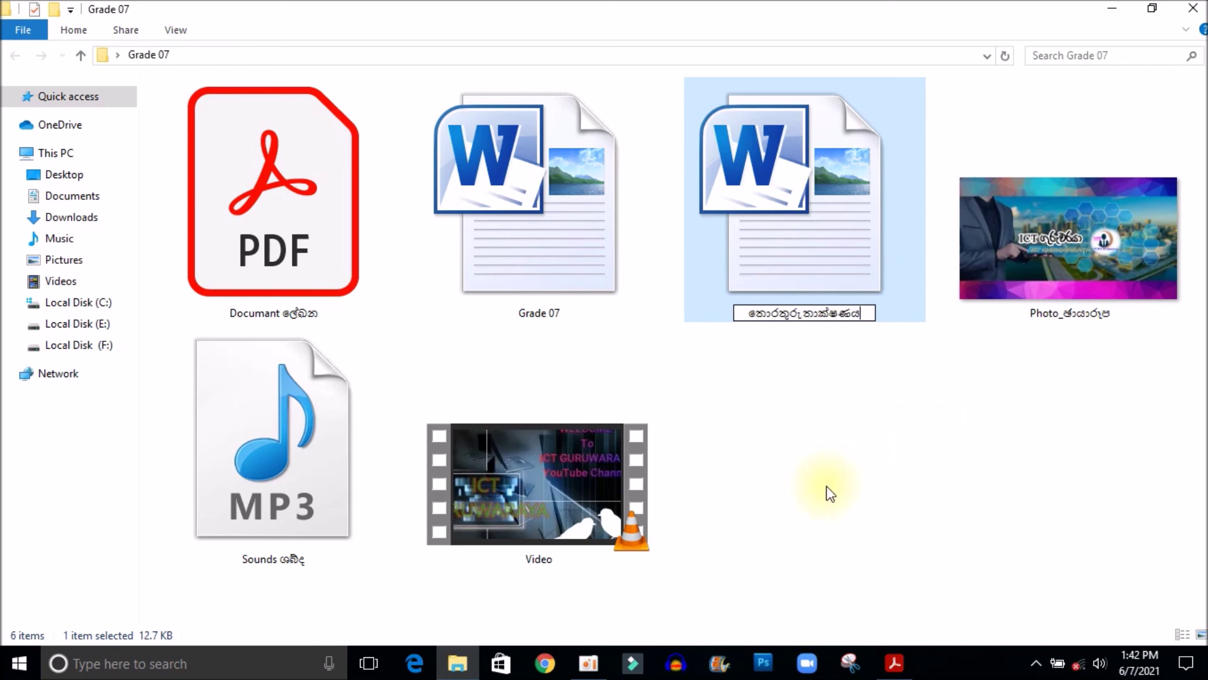
click(824, 421)
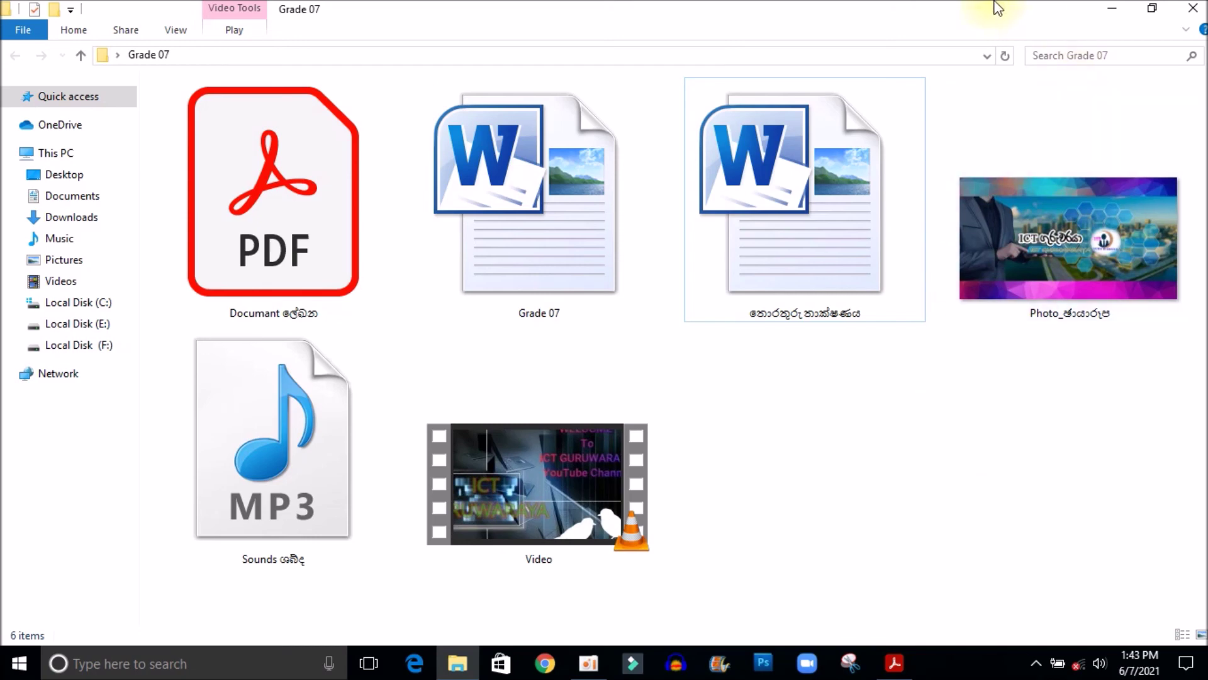
click(1192, 8)
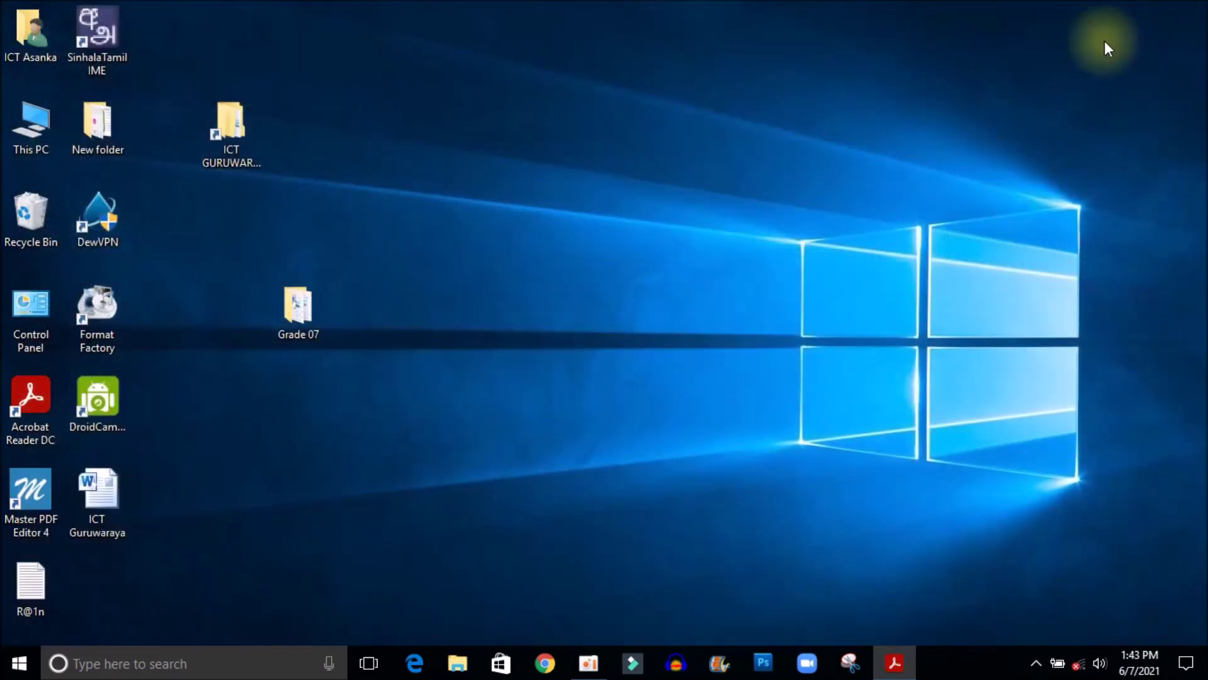